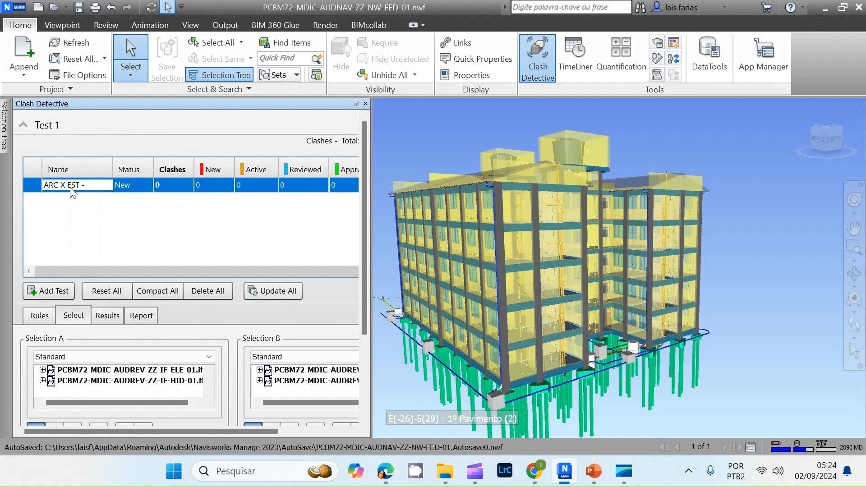
- Name the clash test "ARC X EST - PAV TIPO" and enlarge the space for its selection trees
type("PAV TIPO")
key("Return")
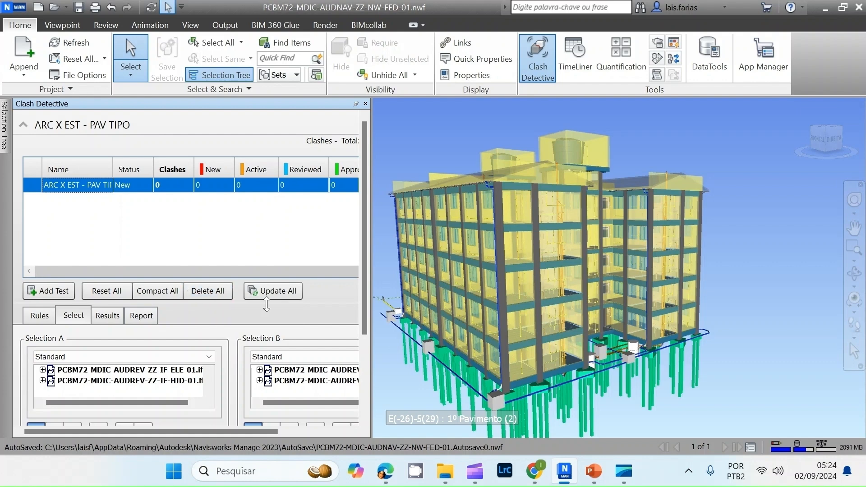
left_click_drag(265, 303, 268, 244)
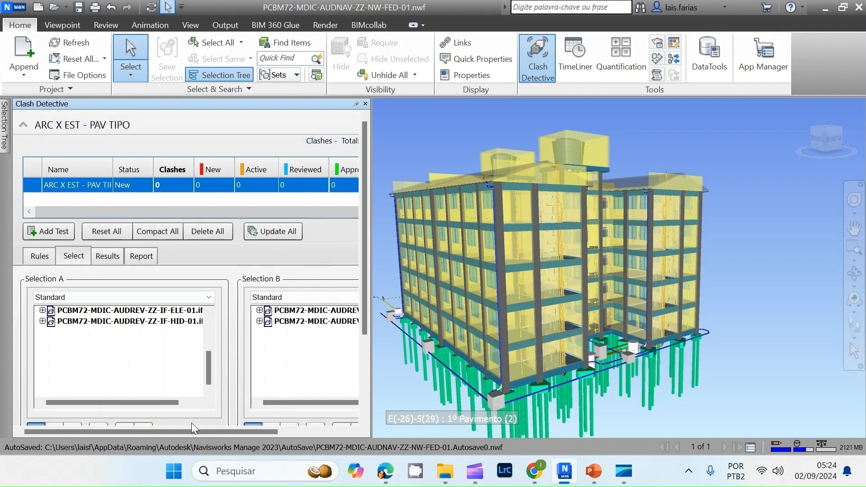
left_click(23, 125)
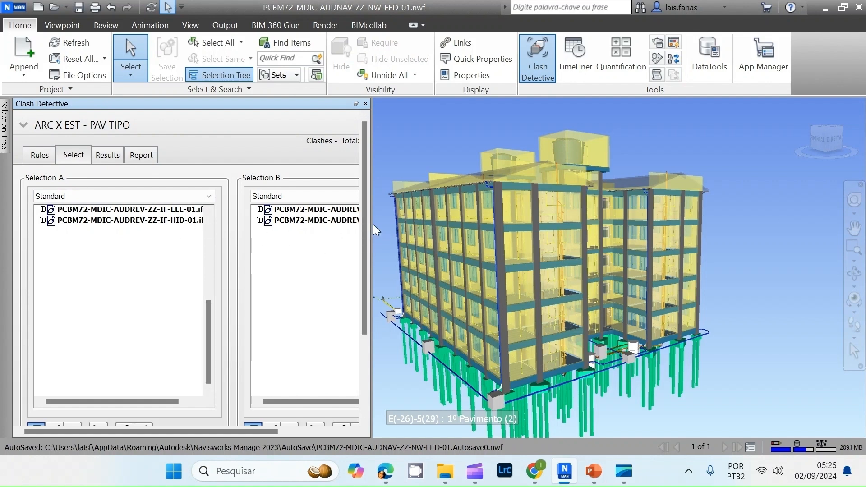
left_click_drag(372, 222, 453, 227)
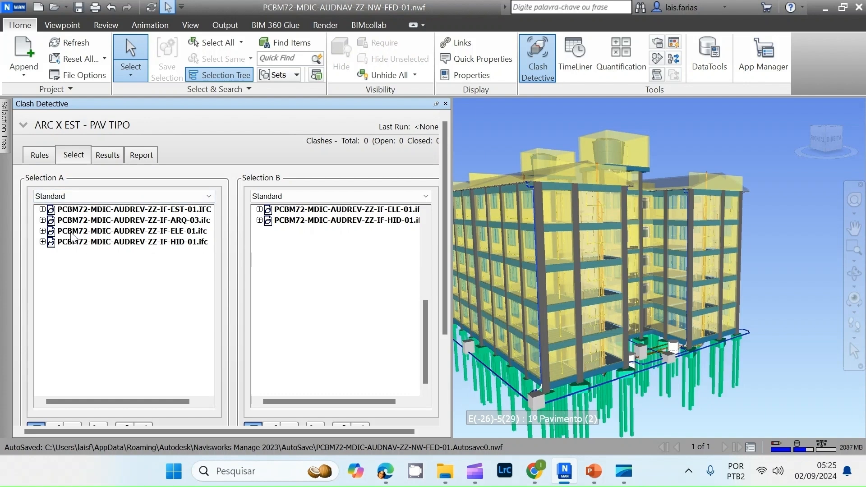
- Set Selection A to the 1º Pavimento level of the architectural model PCBM72-MDIC-AUDREV-ZZ-IF-ARQ-03.ifc
left_click(43, 220)
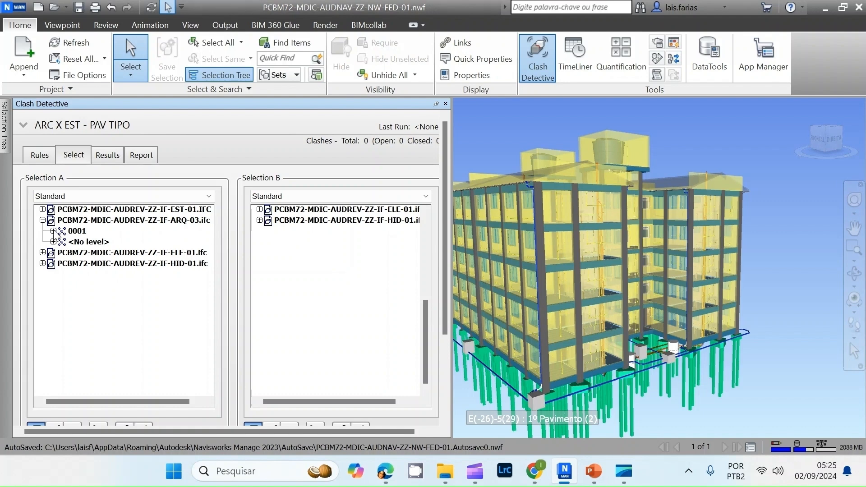
left_click(53, 231)
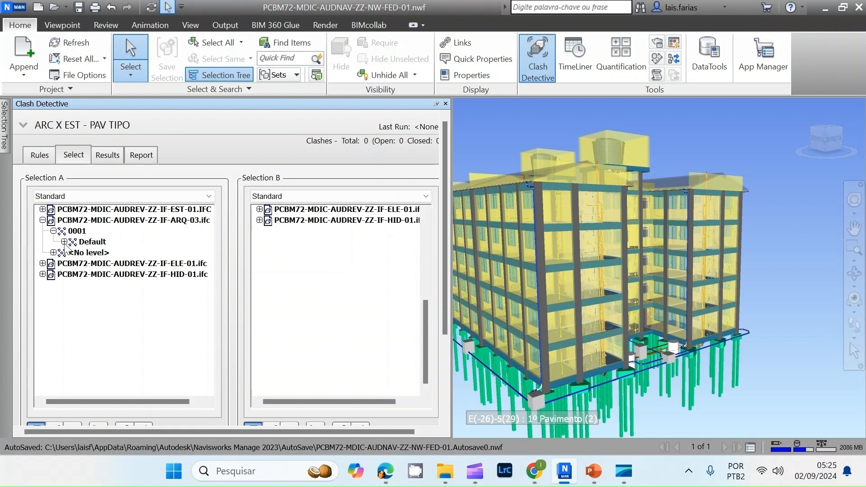
left_click(64, 242)
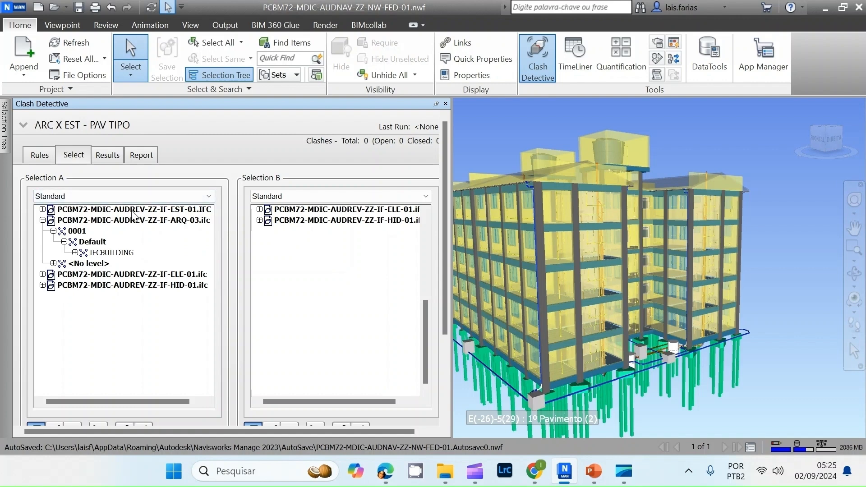
left_click(118, 196)
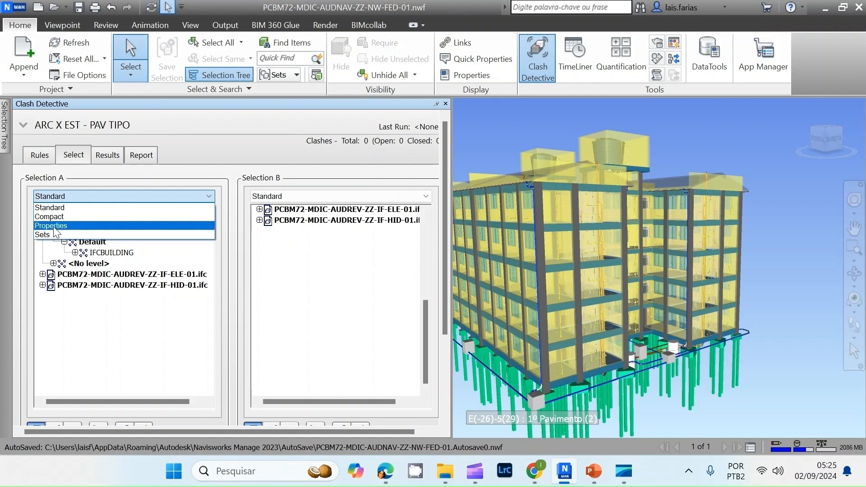
left_click(149, 194)
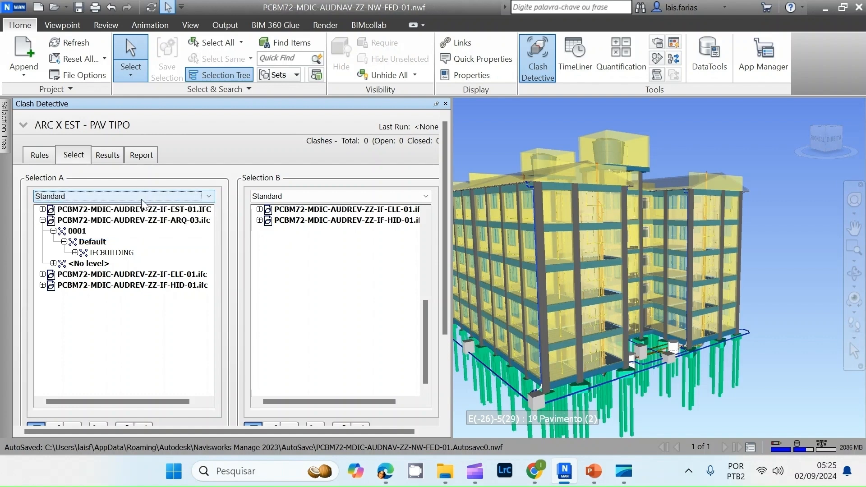
left_click(75, 253)
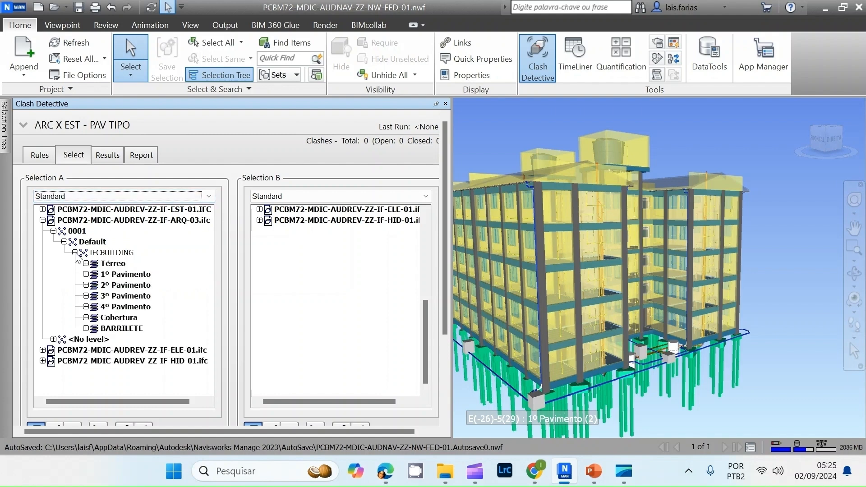
left_click(119, 279)
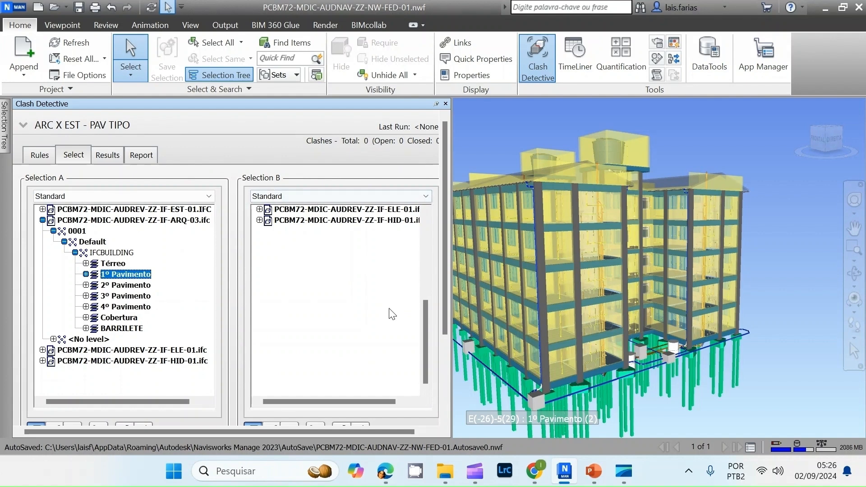
- Set Selection B to the 1º Pavimento level of the structural model PCBM72-MDIC-AUDREV-ZZ-IF-EST-01.IFC
left_click_drag(422, 329, 429, 240)
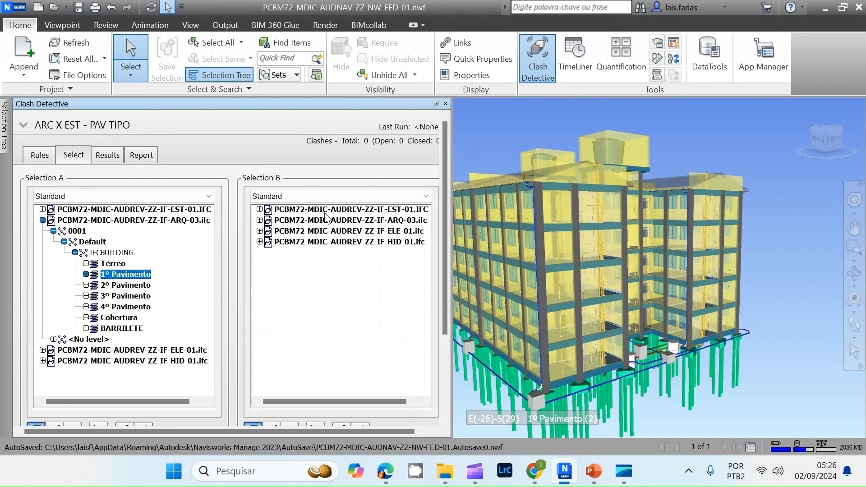
left_click(260, 209)
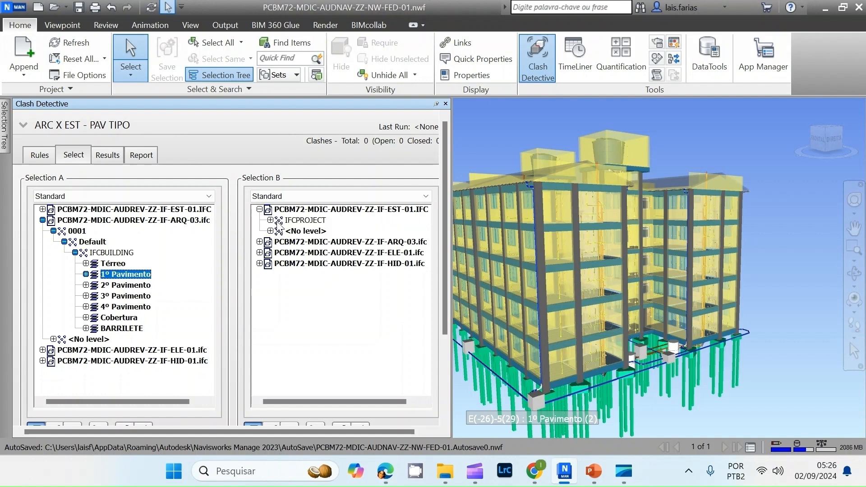
left_click(270, 221)
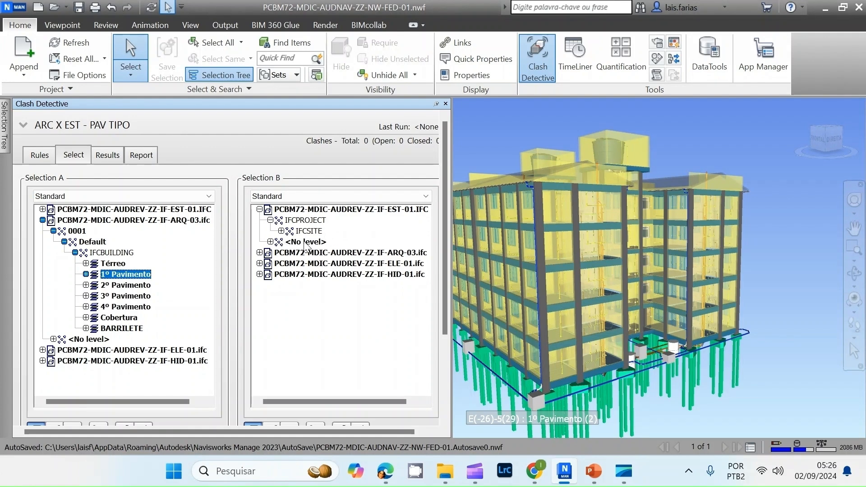
left_click(281, 231)
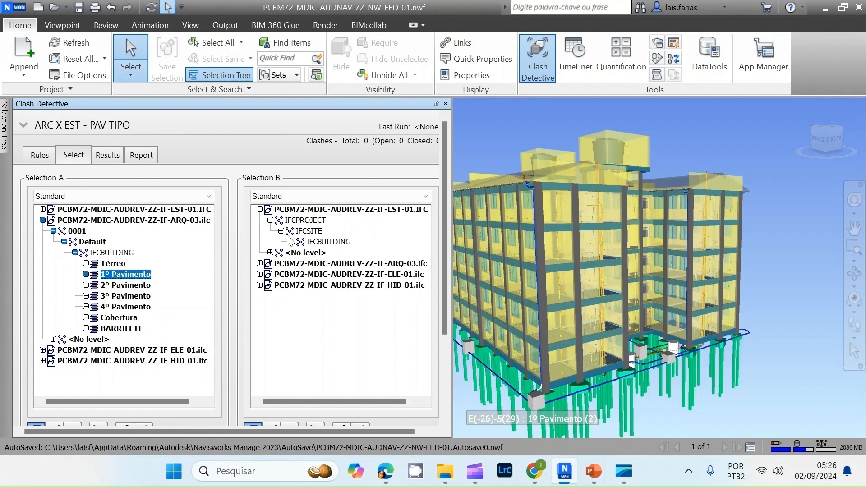
left_click(292, 242)
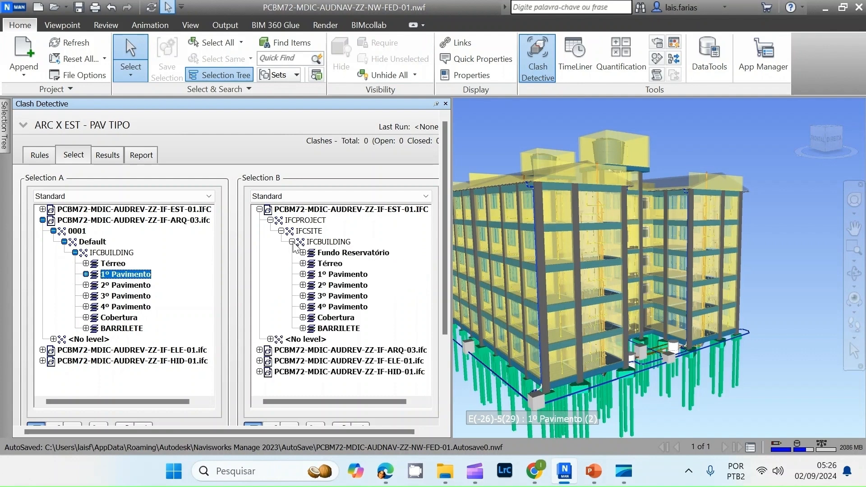
left_click(337, 274)
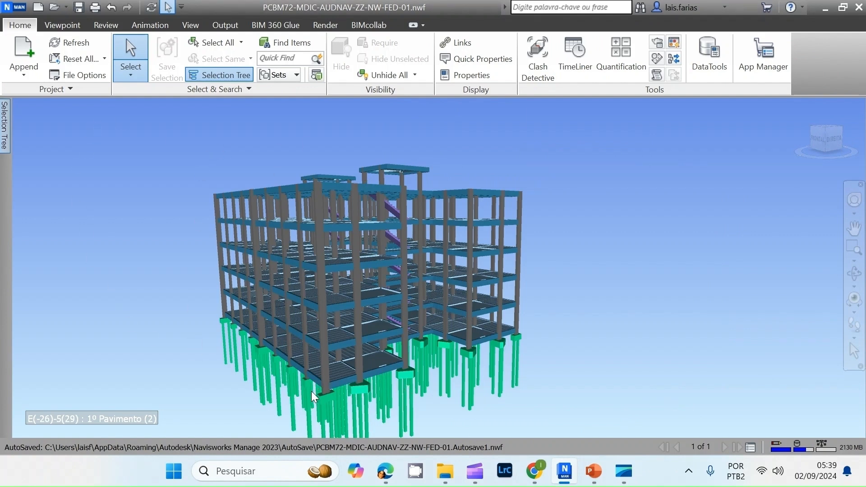
- Expand the structural model PCBM72-MDIC-AUDREV-ZZ-IF-EST-01.IFC in the selection tree down to its building levels
scroll(312, 391, "up", 5)
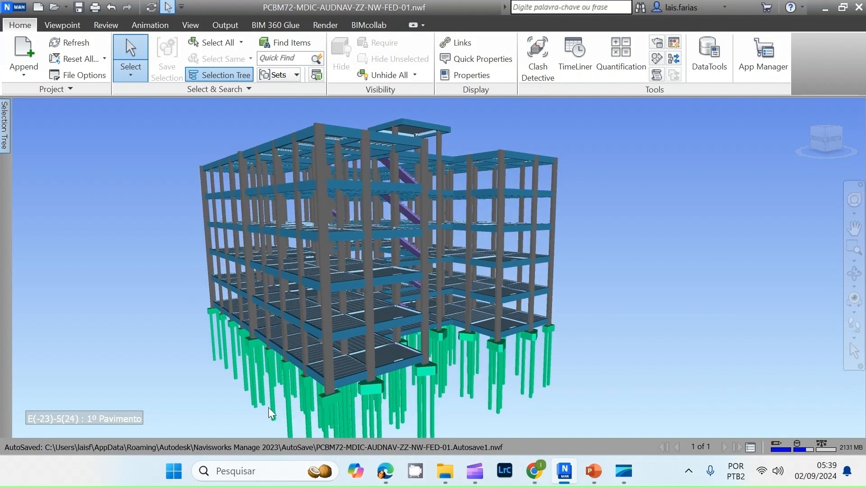
mouse_move(5, 145)
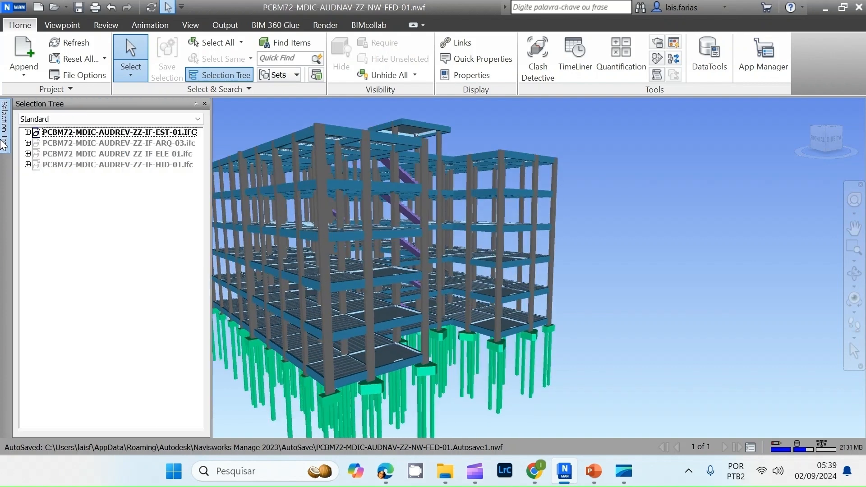
left_click(27, 131)
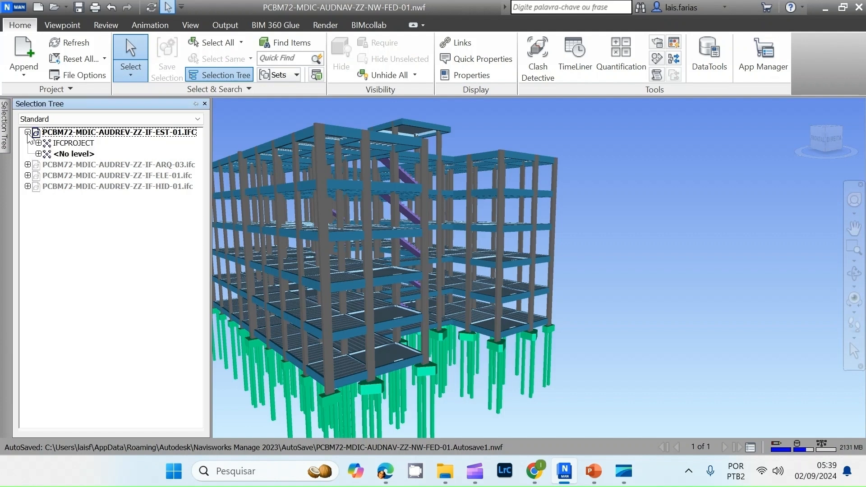
left_click(38, 143)
left_click(49, 154)
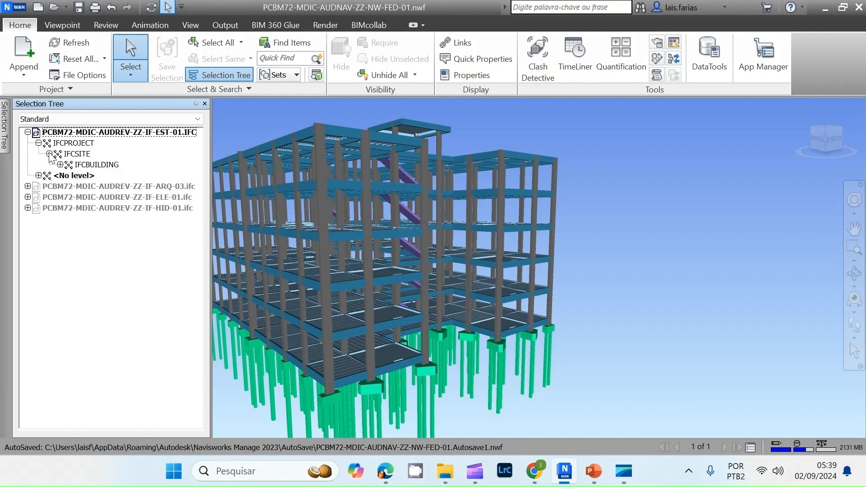
left_click(60, 165)
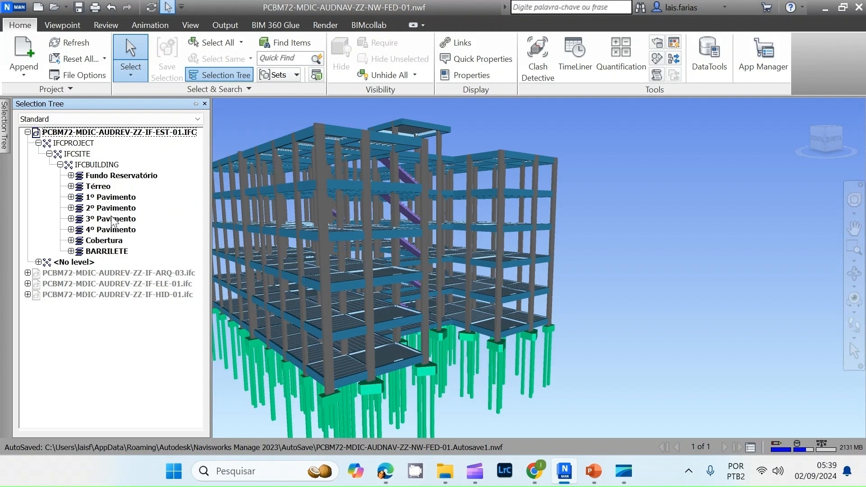
- Highlight the structural levels Térreo, 1º Pavimento and 2º Pavimento individually, and select 1º and 2º Pavimento together to compare their elements
left_click(97, 187)
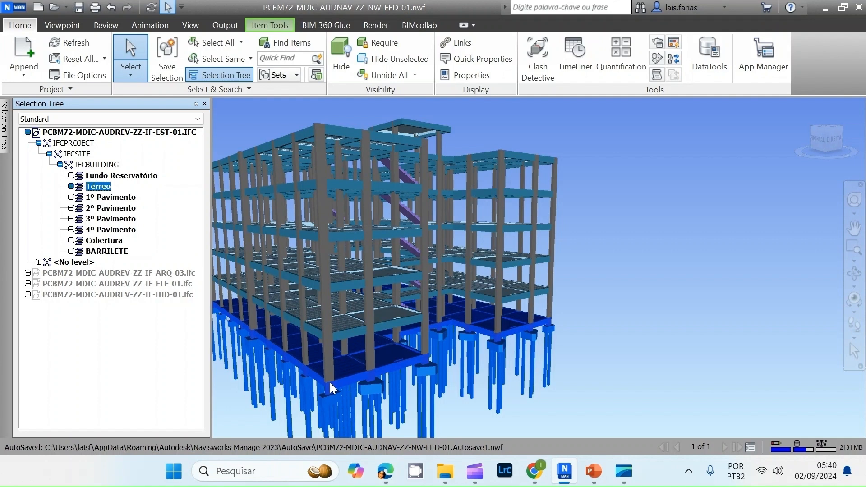
left_click(117, 200)
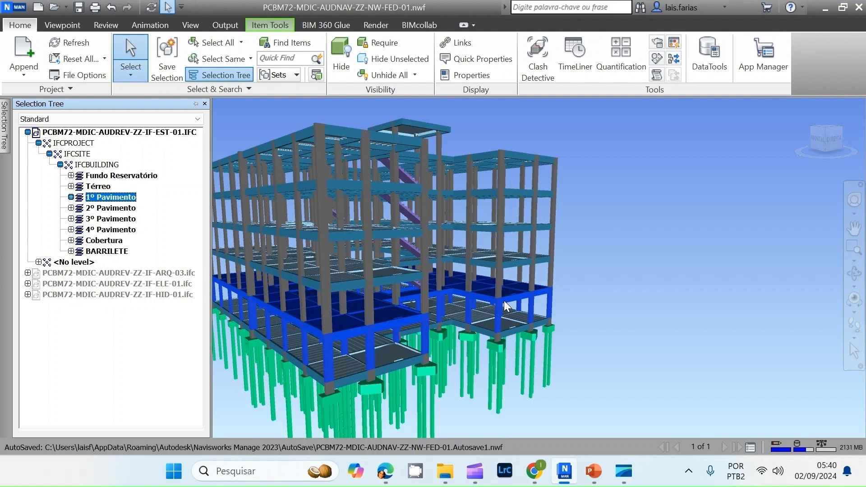
left_click(100, 208)
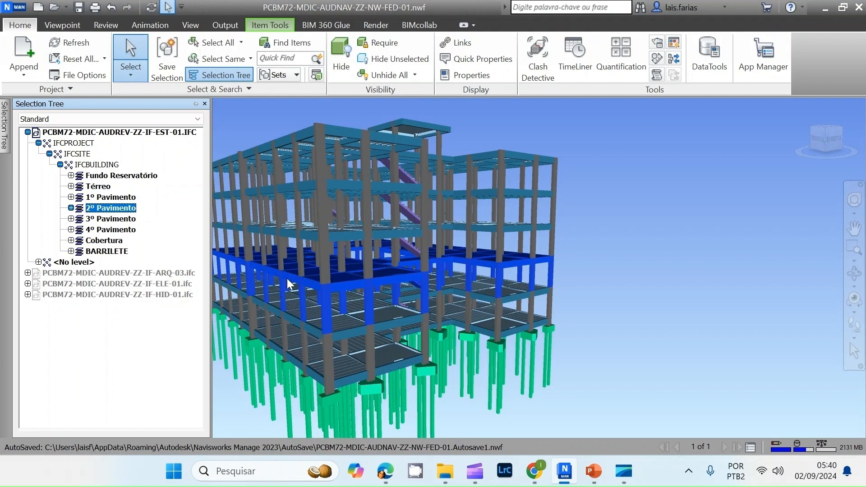
left_click(94, 197)
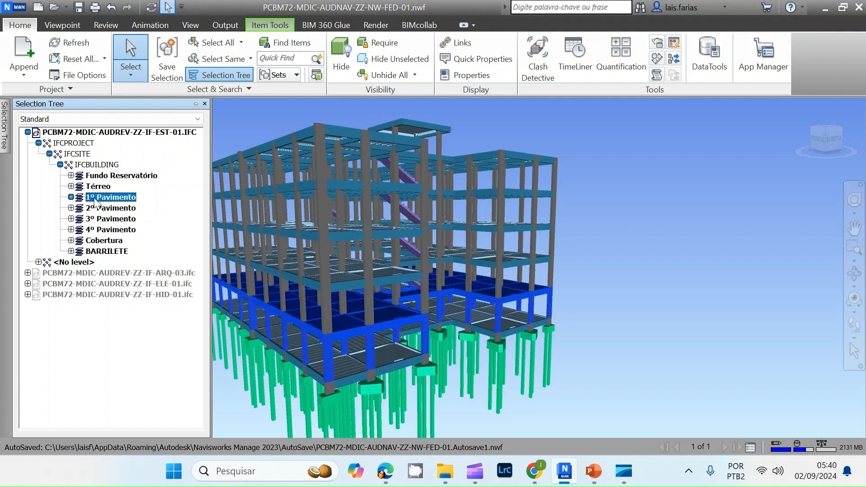
left_click(111, 209, "ctrl")
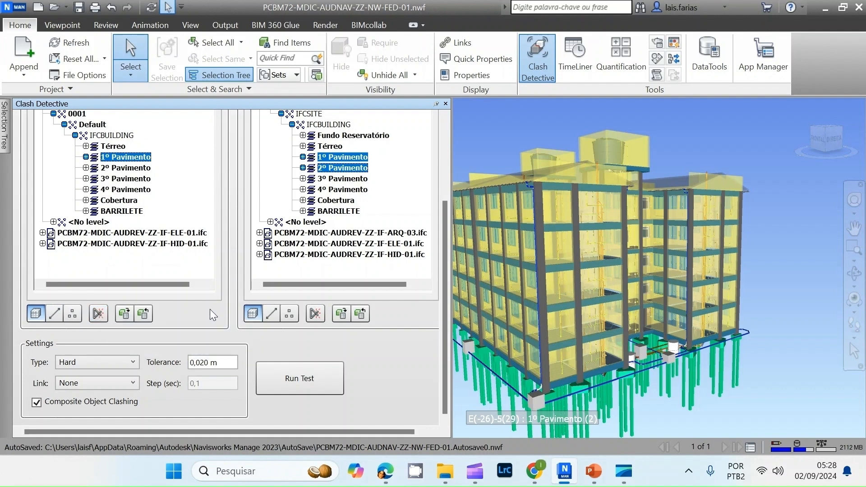
- Choose Hard as the clash type in the test settings
left_click(89, 362)
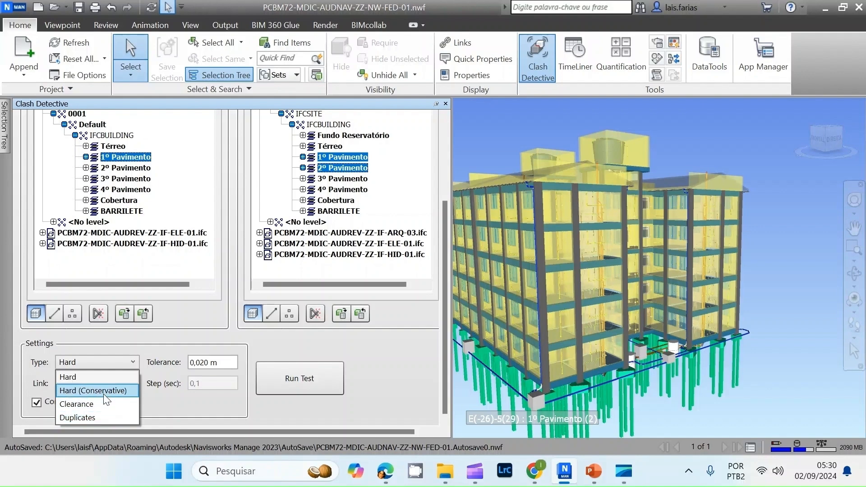
left_click(95, 377)
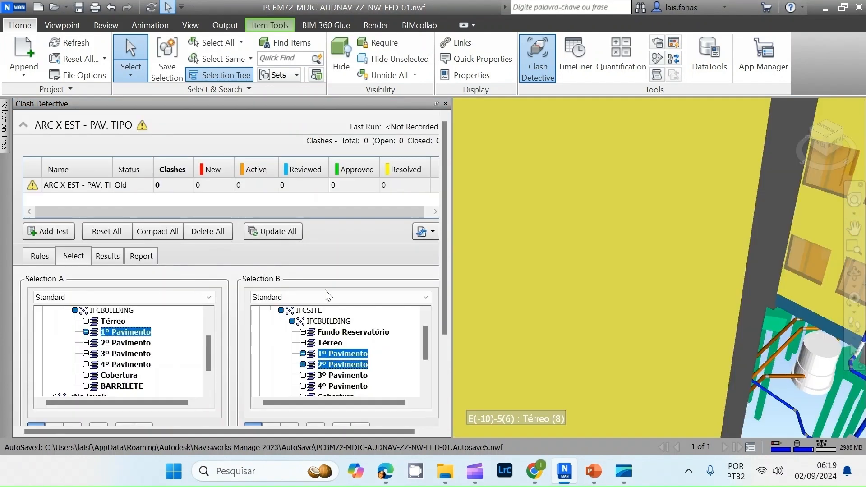
left_click_drag(443, 268, 451, 392)
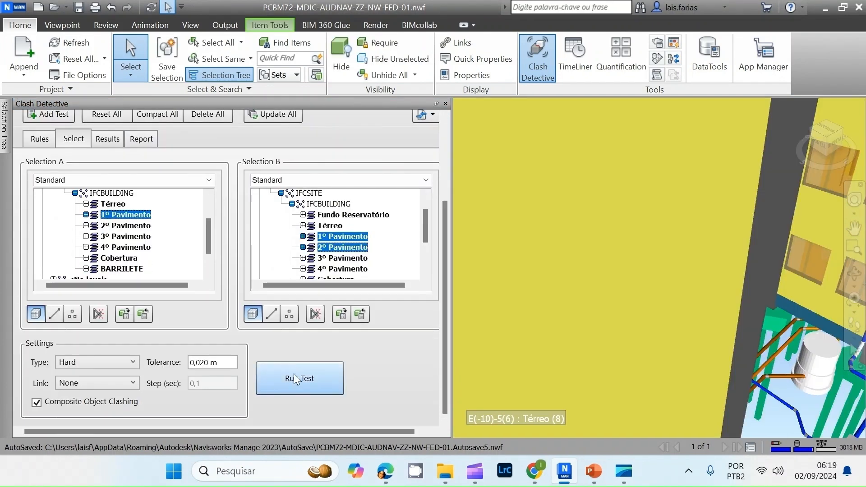
- Review the rules for ignoring clashes, and return to the selection settings of the ARC X EST - PAV. TIPO test
left_click(42, 141)
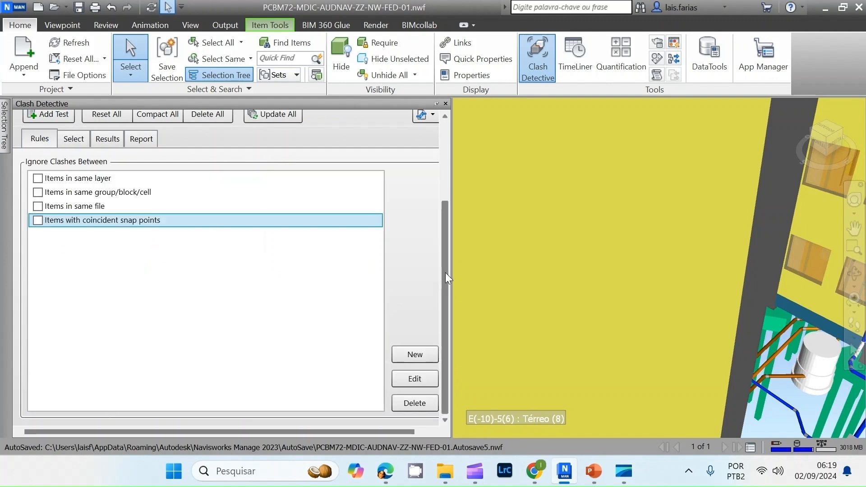
scroll(445, 273, "up", 2)
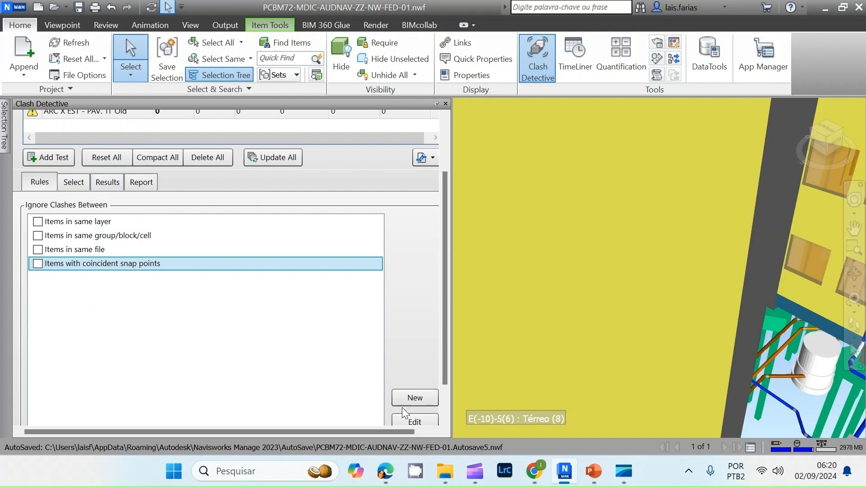
scroll(437, 357, "down", 2)
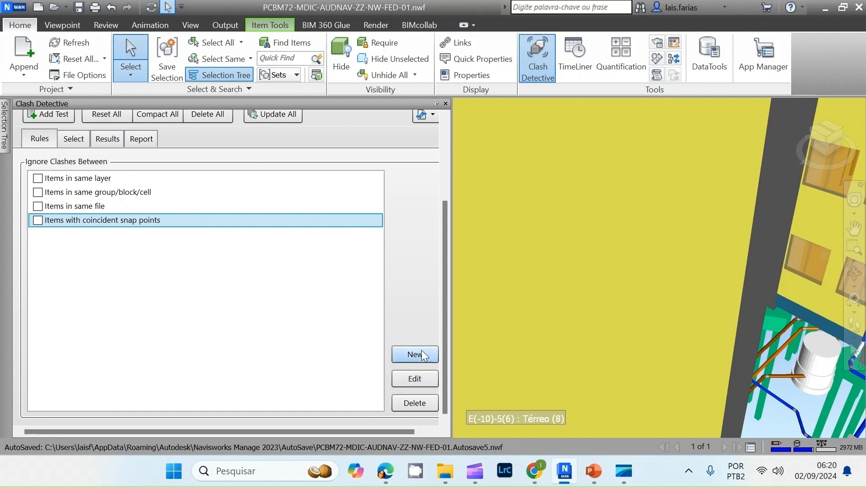
scroll(442, 332, "up", 3)
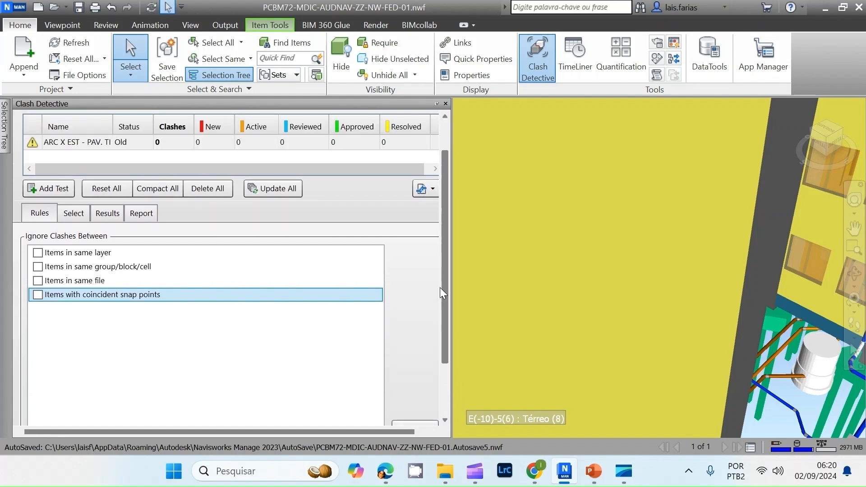
left_click(75, 213)
left_click(56, 185)
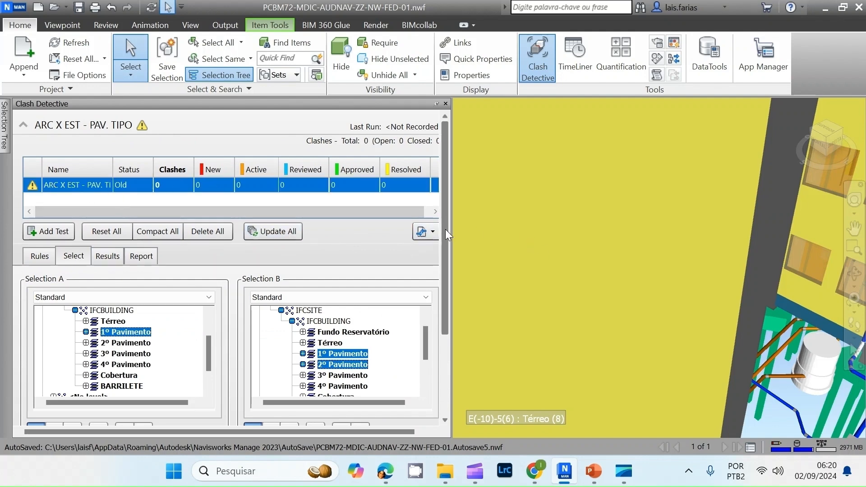
- Run the ARC X EST - PAV. TIPO clash test and select Clash2 in its results
left_click_drag(445, 229, 448, 342)
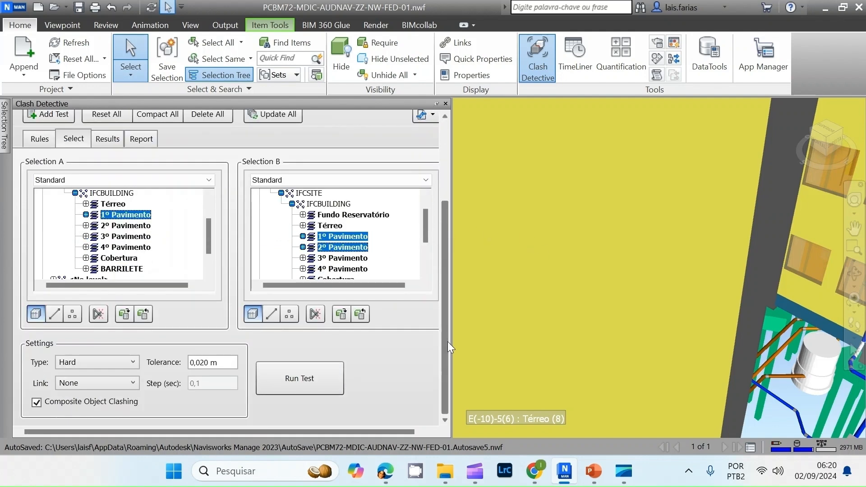
left_click(304, 381)
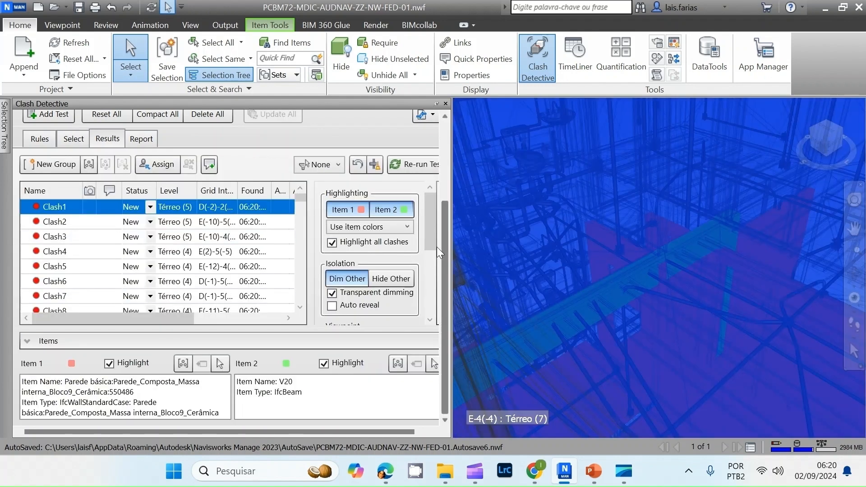
left_click_drag(445, 250, 434, 165)
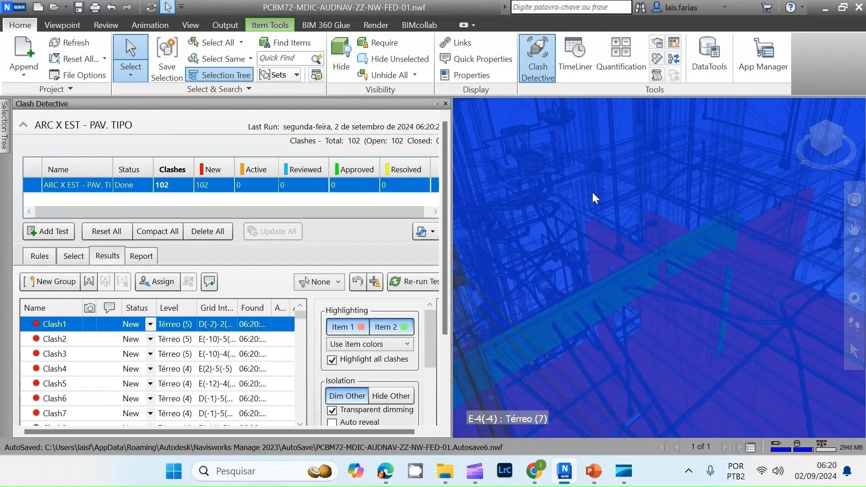
key("Down")
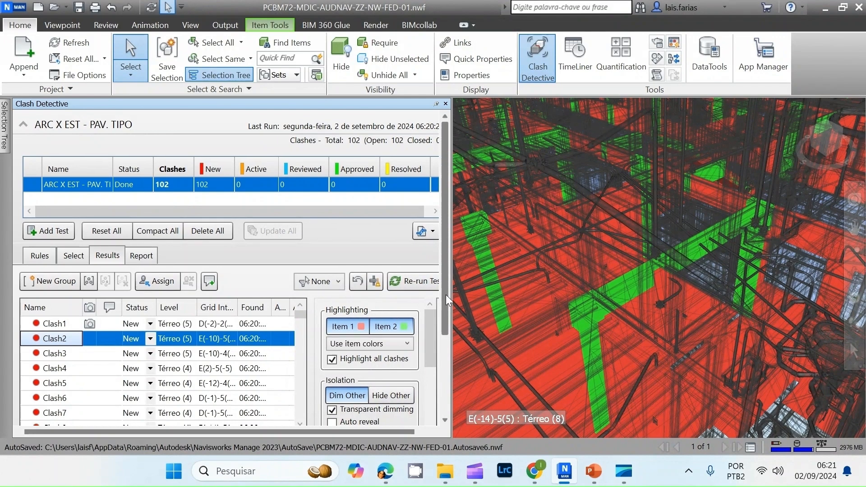
- Check the levels chosen in Selection A and Selection B, and return to the clash results
left_click_drag(446, 294, 451, 336)
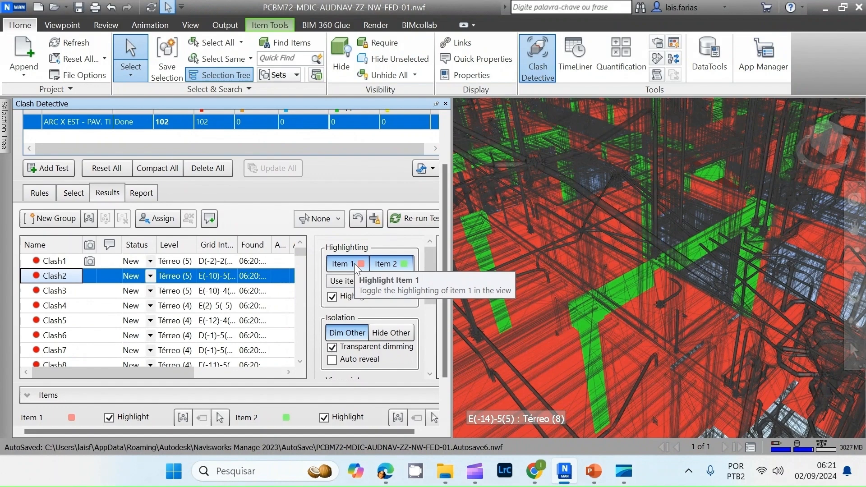
left_click(74, 194)
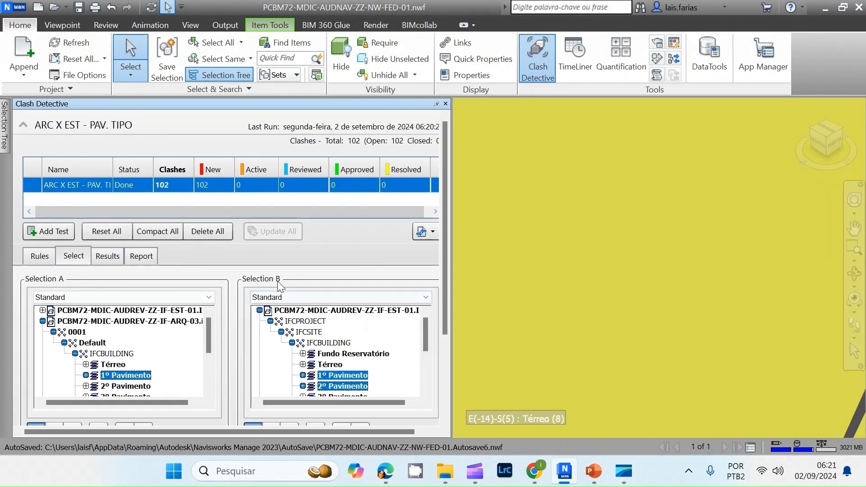
left_click(106, 256)
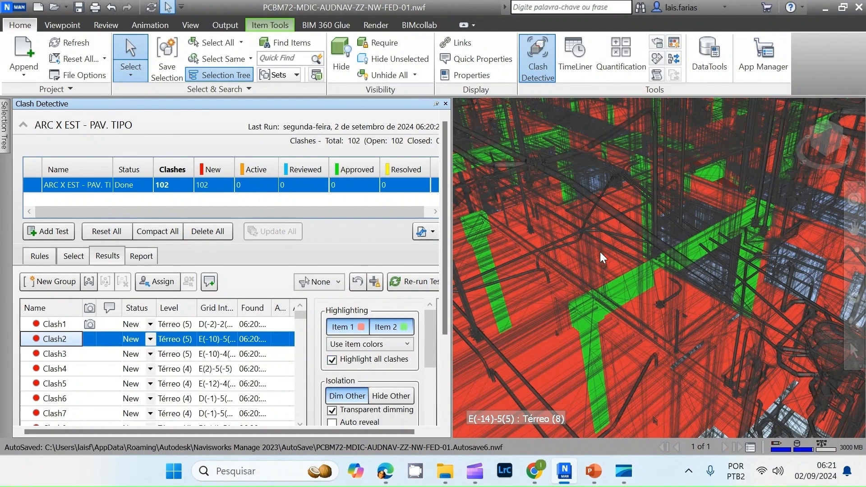
- Examine all highlighted clashes in the 3D model from several angles, including the facade walls, beams and stairs
scroll(601, 257, "down", 5)
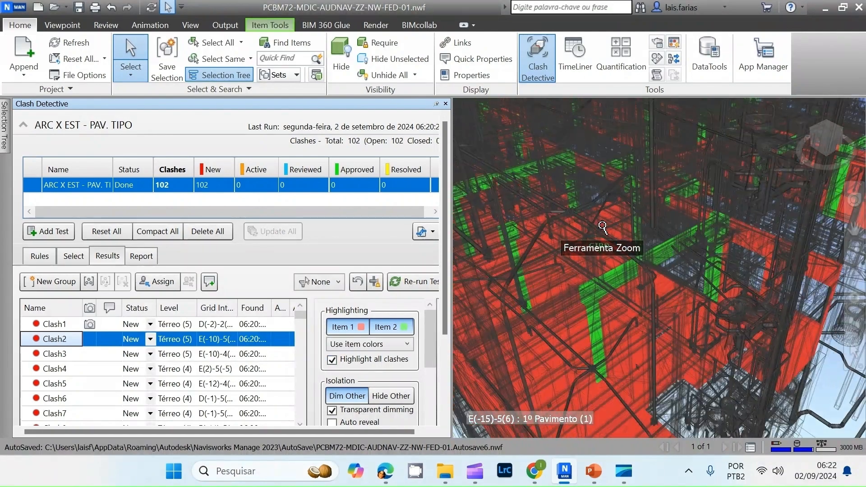
scroll(602, 227, "down", 5)
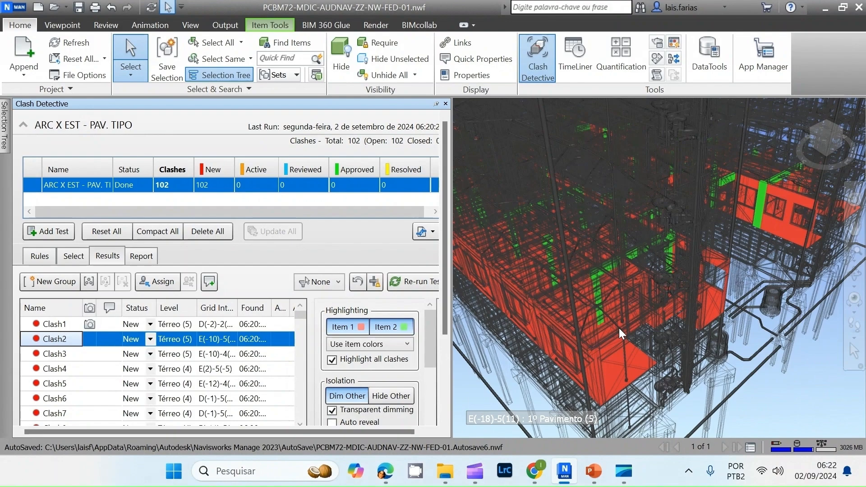
scroll(618, 318, "down", 4)
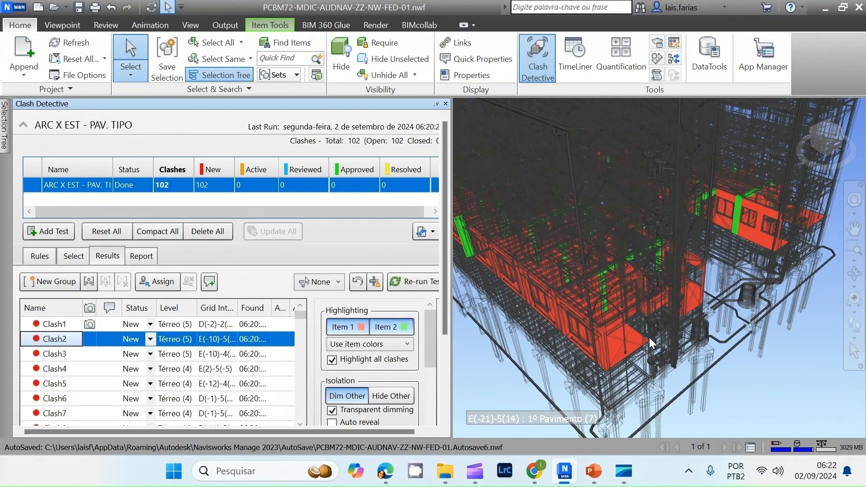
middle_click_drag(649, 338, 600, 298, "shift")
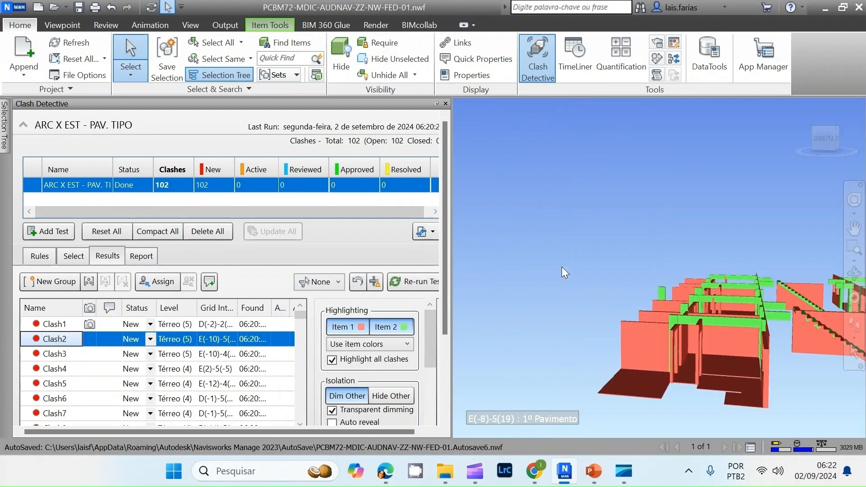
scroll(606, 294, "up", 3)
scroll(826, 409, "up", 10)
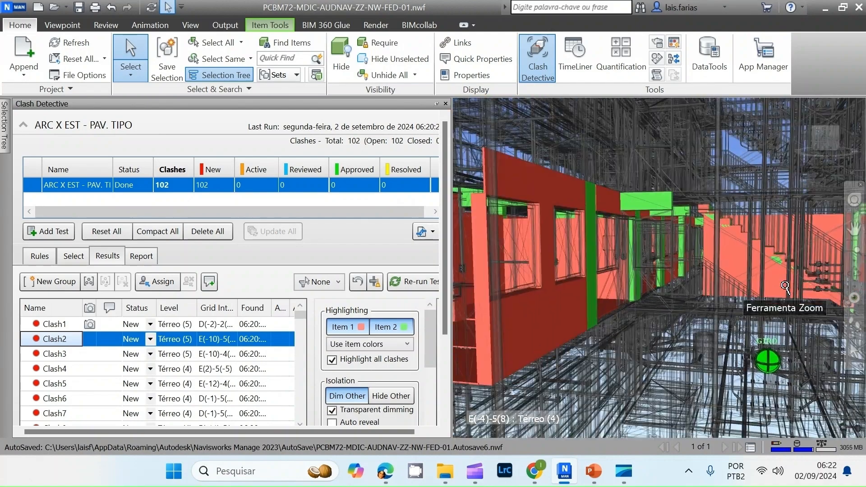
scroll(752, 200, "down", 5)
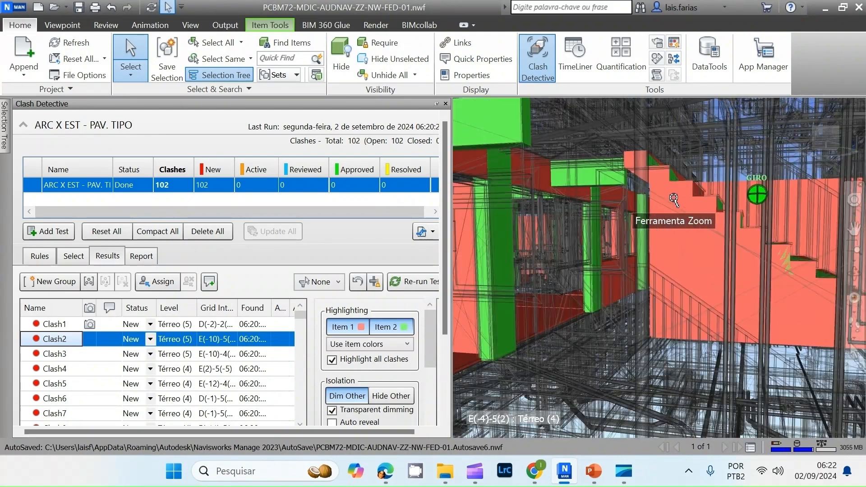
middle_click_drag(752, 199, 754, 231, "shift")
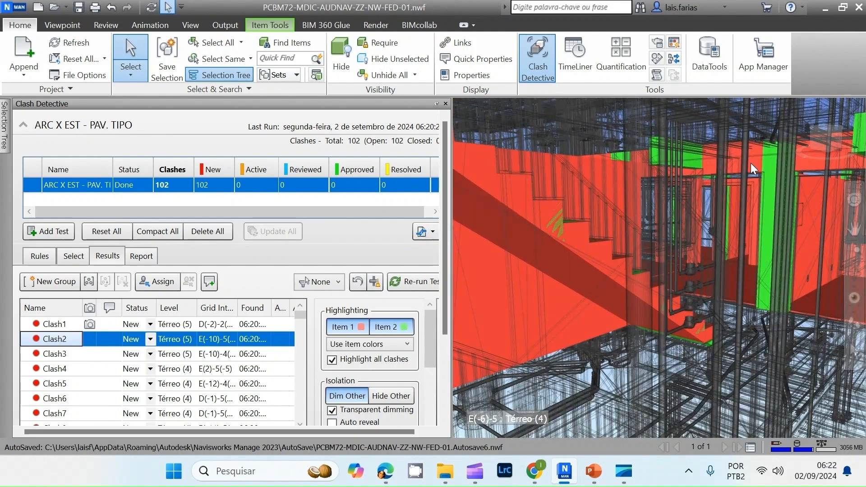
scroll(624, 197, "up", 6)
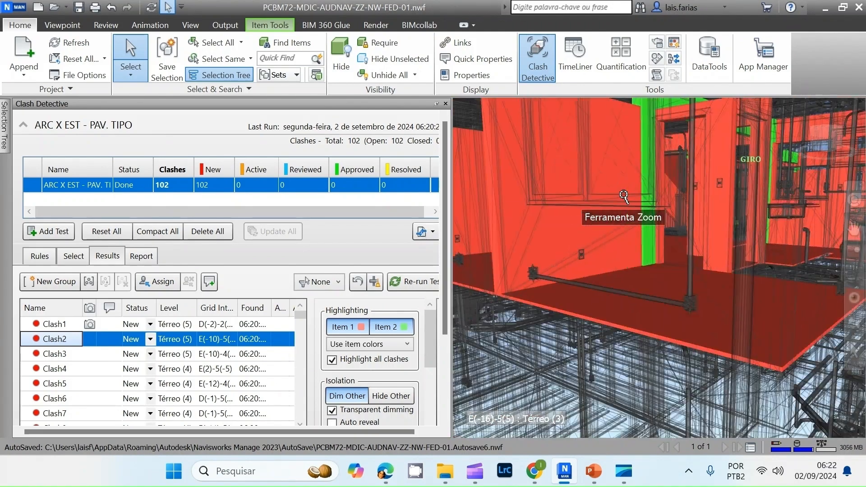
scroll(531, 198, "down", 5)
middle_click_drag(531, 198, 531, 201, "shift")
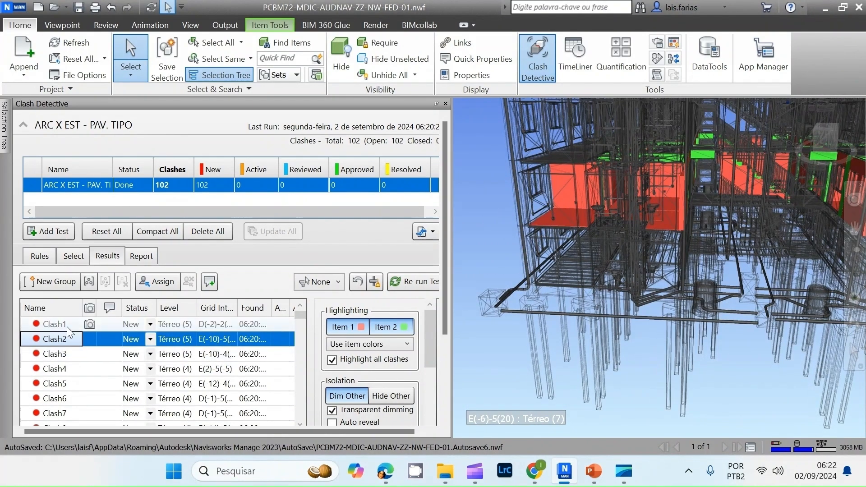
- Turn off highlighting of all clashes and inspect the two elements of Clash2 up close
left_click(342, 359)
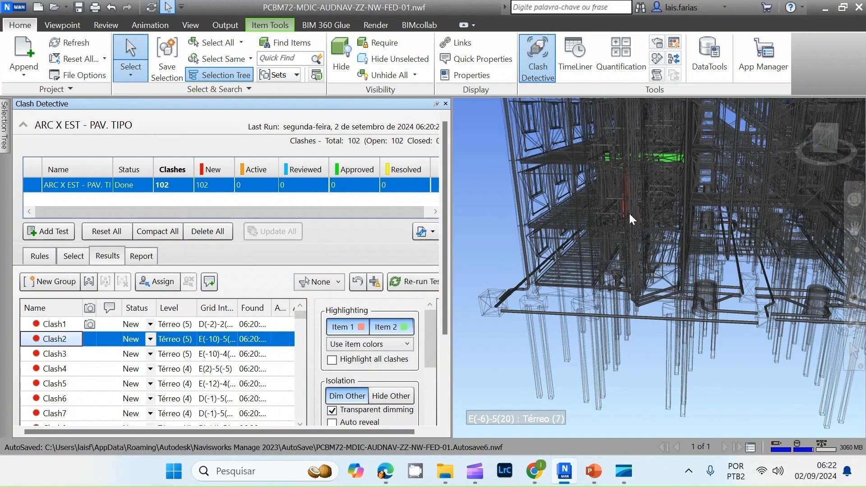
middle_click_drag(647, 218, 623, 213, "shift")
scroll(632, 173, "up", 3)
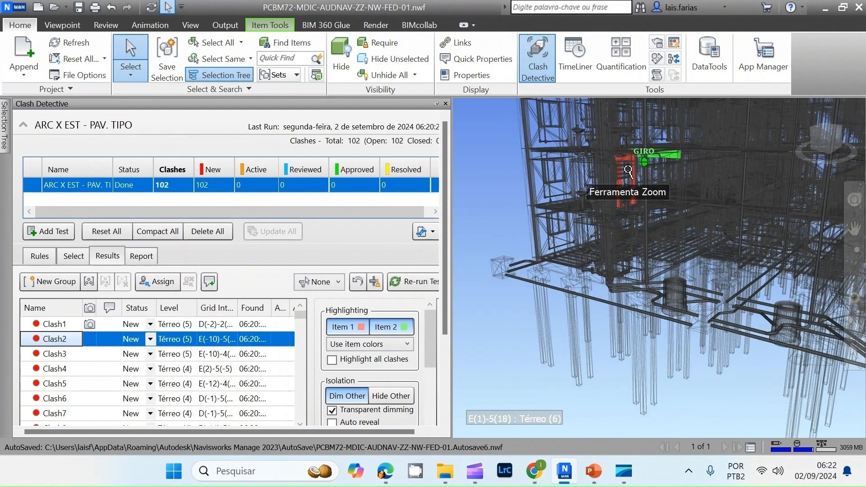
scroll(559, 169, "up", 8)
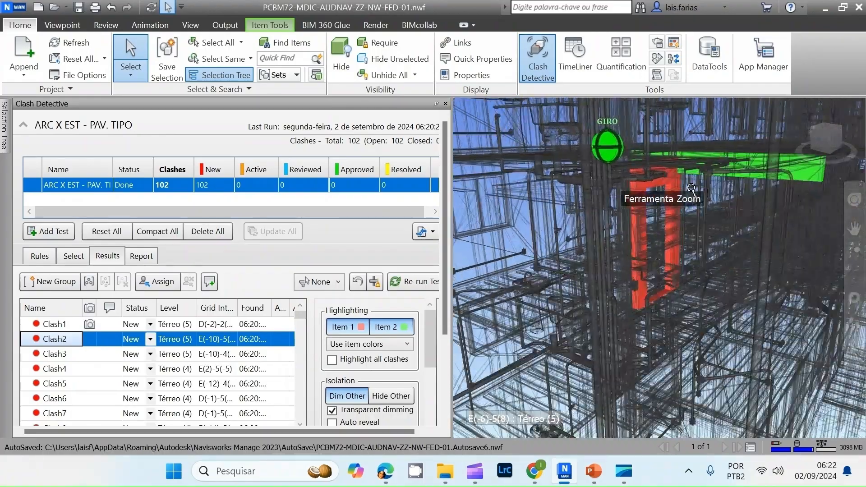
middle_click_drag(688, 185, 762, 163, "shift")
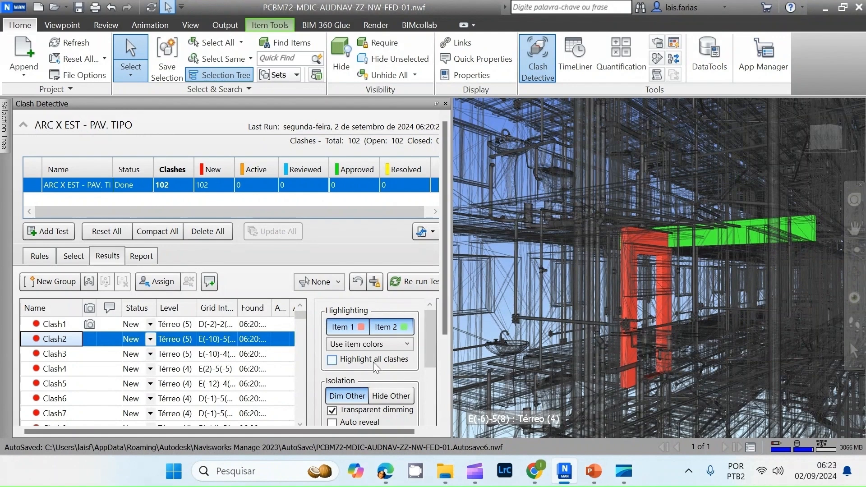
- Collapse the structural model in the selection tree and hide the electrical model PCBM72-MDIC-AUDREV-ZZ-IF-ELE-01.ifc
scroll(373, 362, "down", 2)
scroll(373, 361, "up", 1)
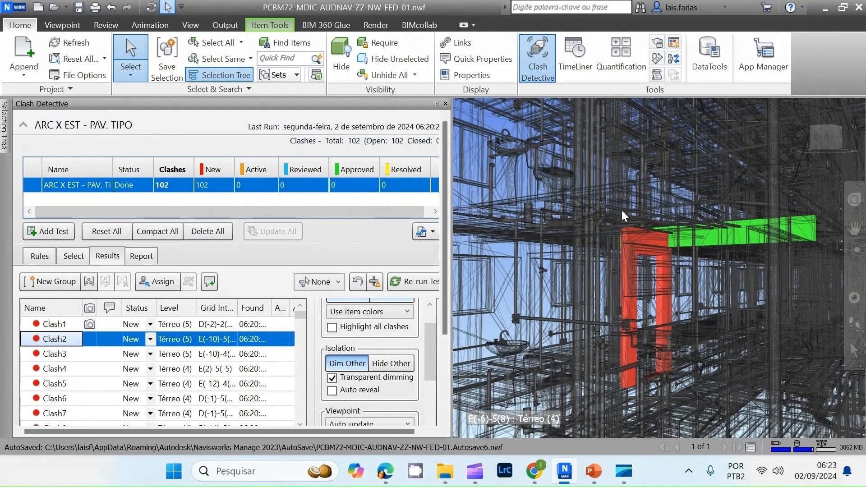
mouse_move(4, 126)
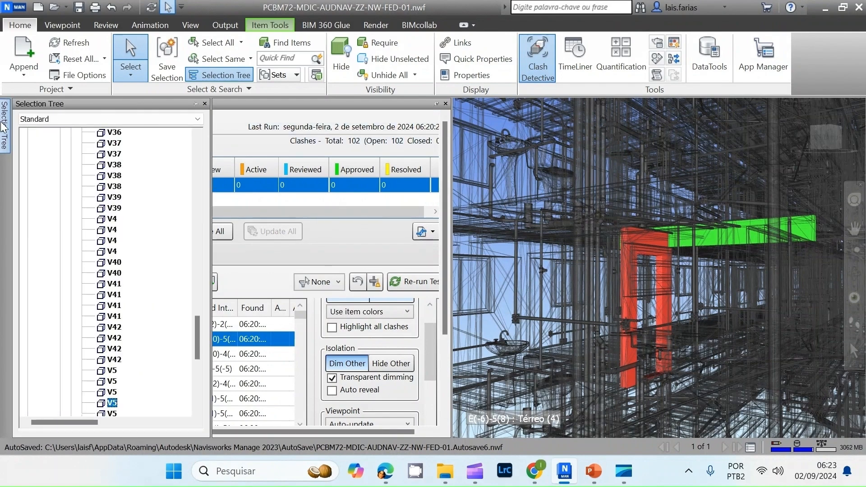
left_click_drag(195, 325, 195, 133)
left_click(27, 132)
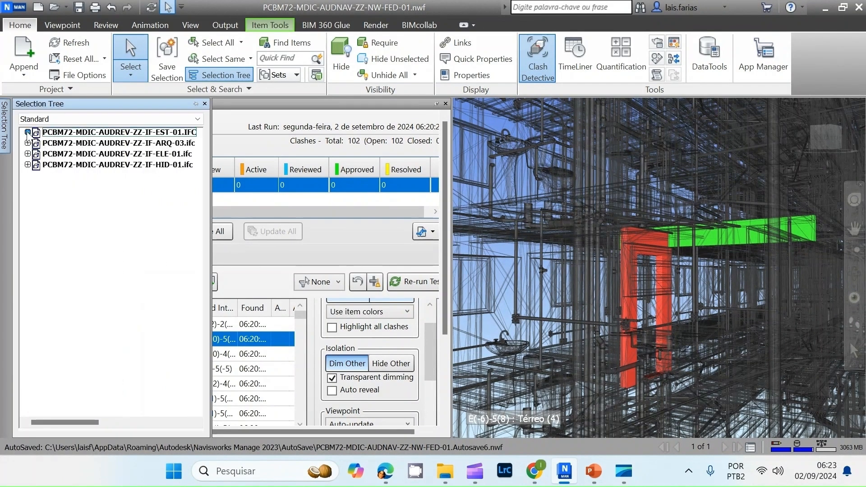
left_click(70, 155)
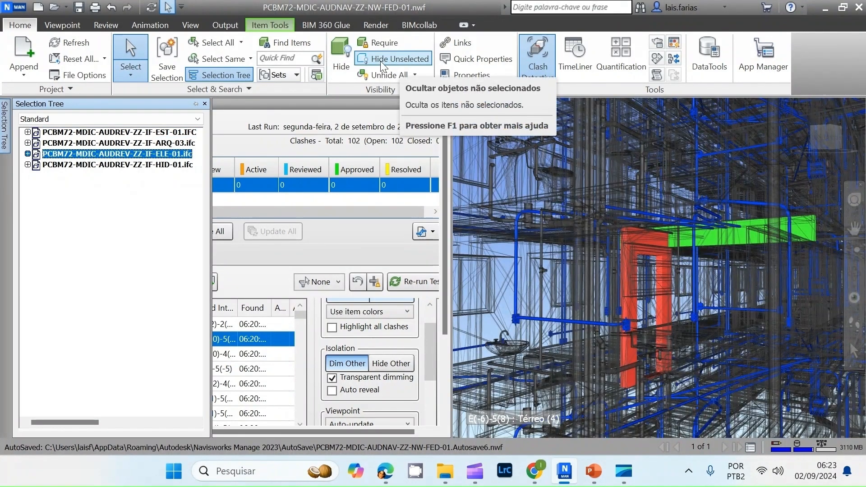
left_click(335, 53)
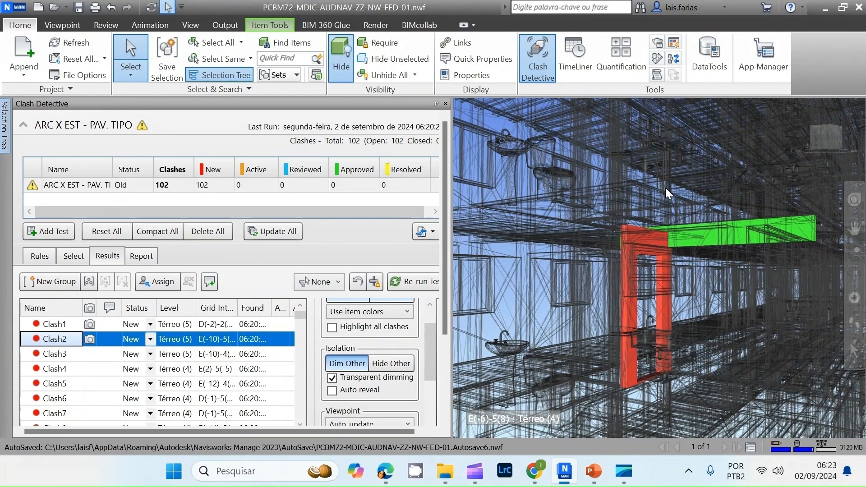
- Isolate the Clash2 elements with Hide Other, and switch the isolation back to Dim Other
mouse_move(432, 327)
left_mouse_down()
mouse_move(435, 352)
mouse_move(426, 337)
left_mouse_up()
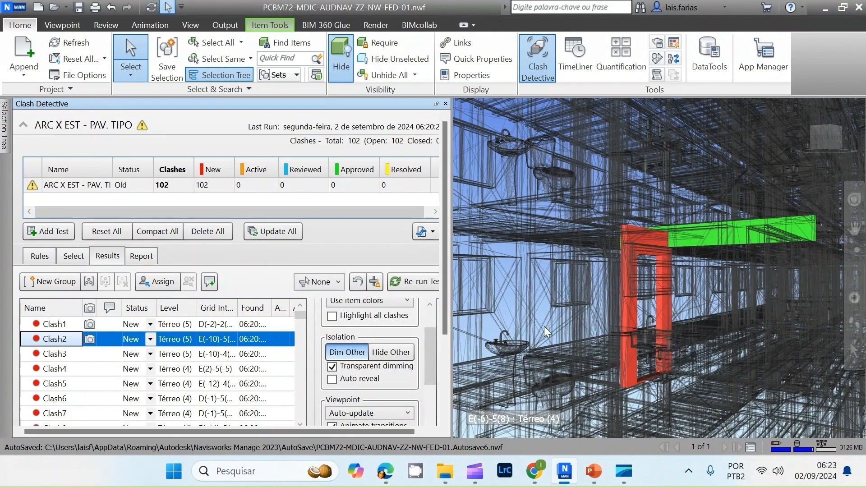
left_click(390, 351)
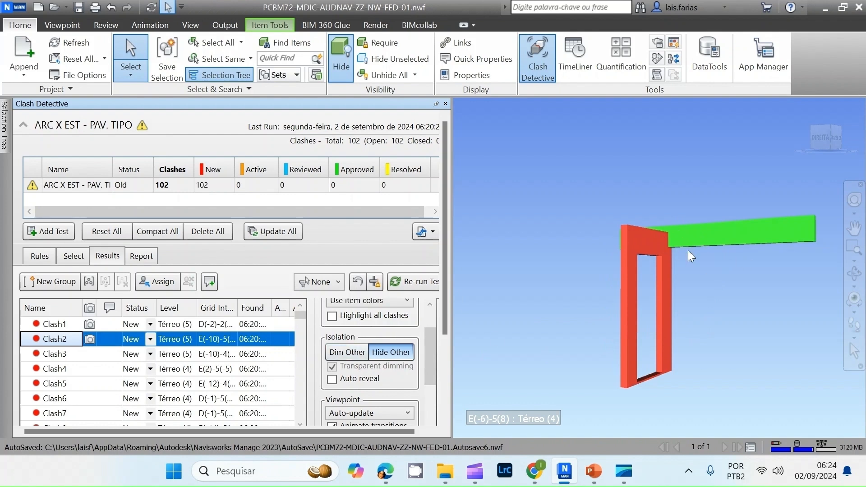
left_click(355, 347)
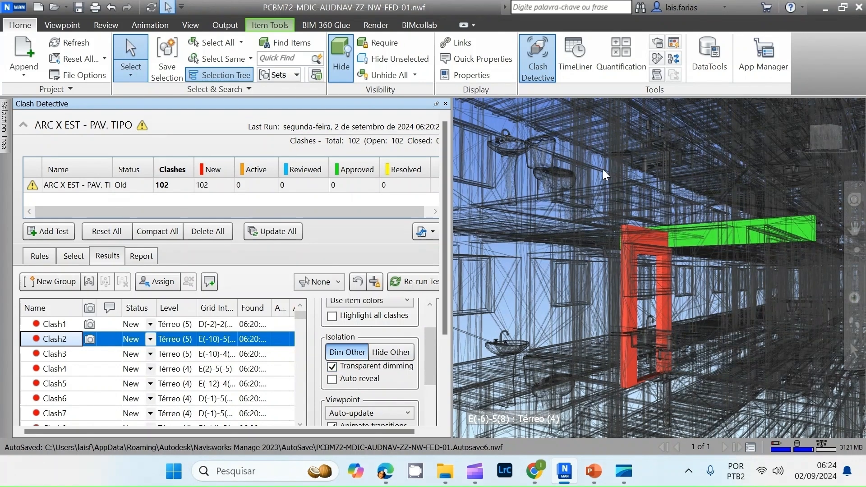
- Turn off Transparent dimming to view the building as opaque, and turn the option back on
left_click(332, 367)
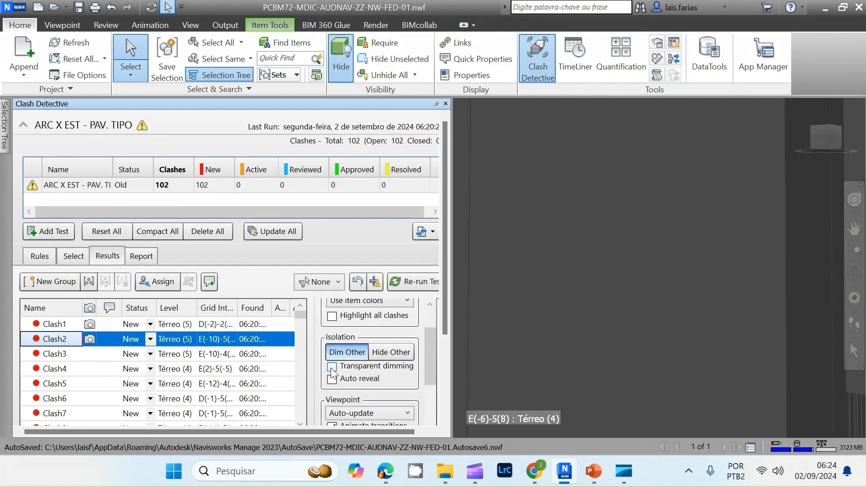
scroll(630, 256, "down", 5)
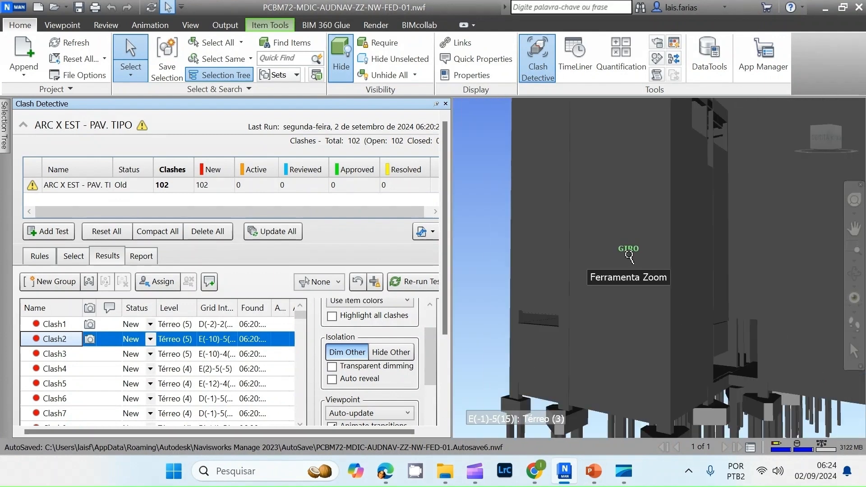
scroll(629, 257, "up", 3)
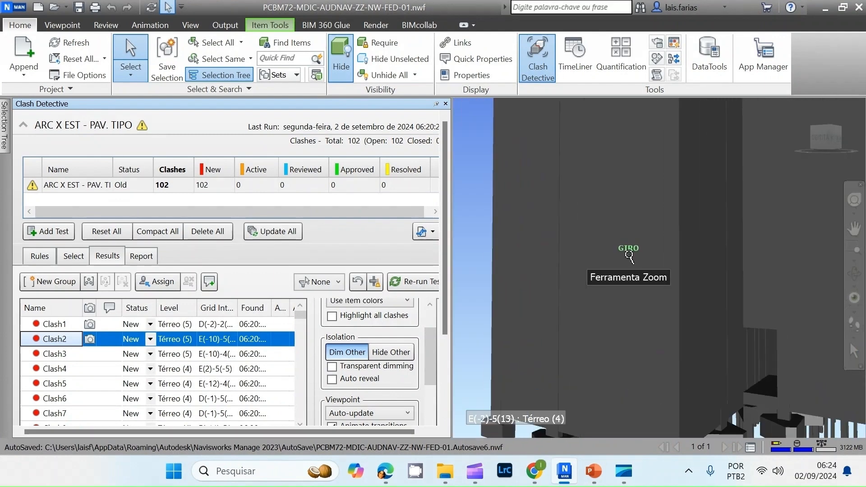
left_click(332, 367)
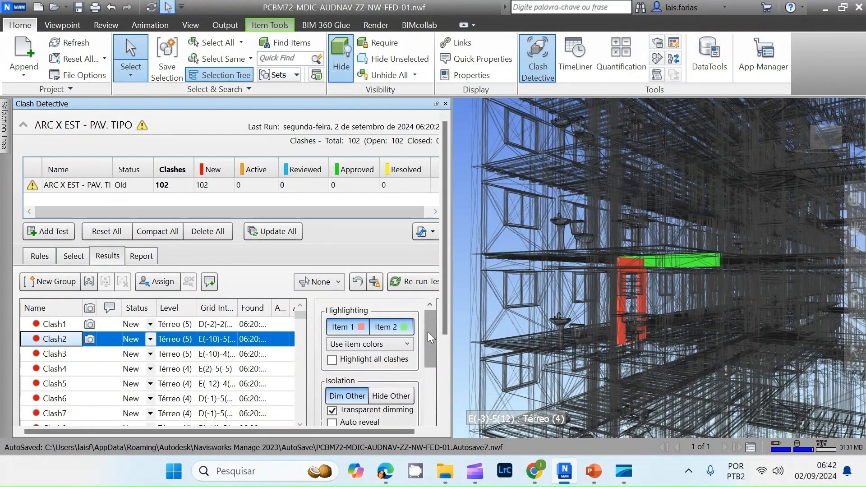
- Review the viewpoint options for clash results, leaving Auto-update selected
scroll(432, 359, "down", 1)
left_click_drag(433, 358, 435, 372)
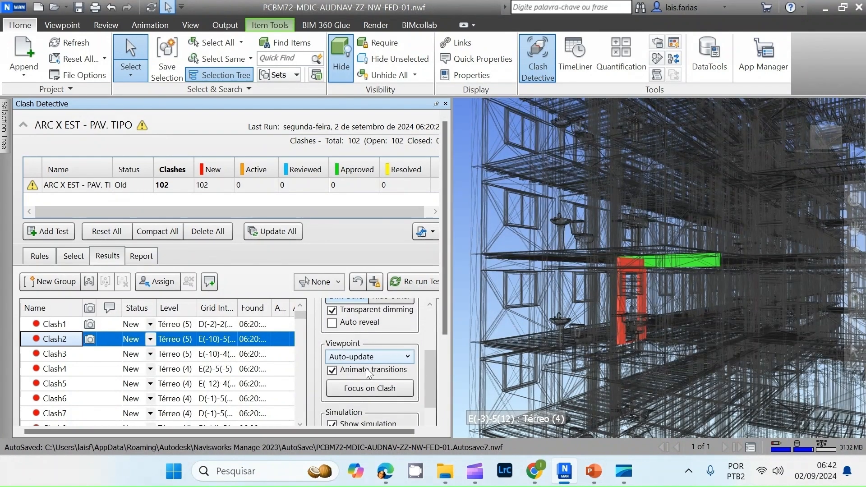
left_click(383, 361)
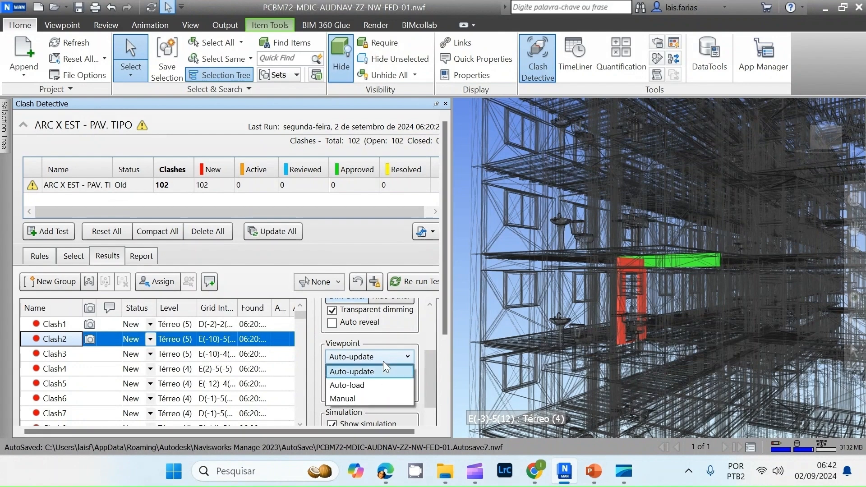
left_click(383, 361)
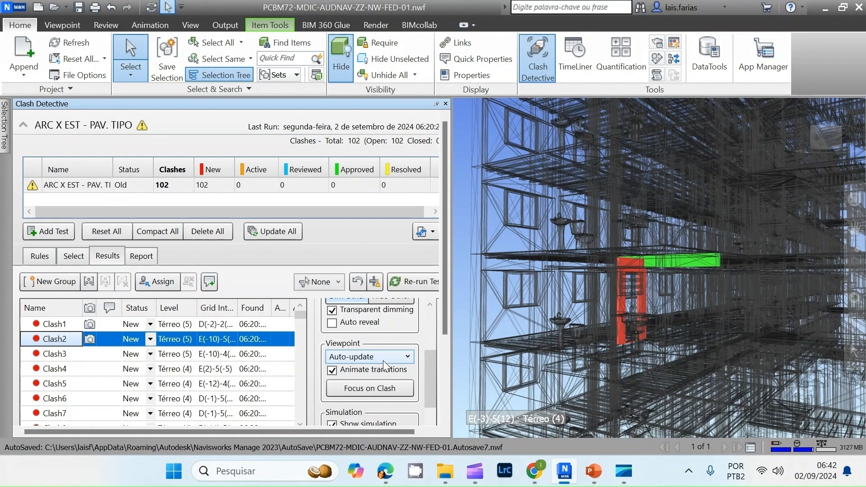
- Keep the viewpoint mode on Auto-update and compare switching between Clash2 and Clash3 with Animate transitions off and back on
left_click(383, 361)
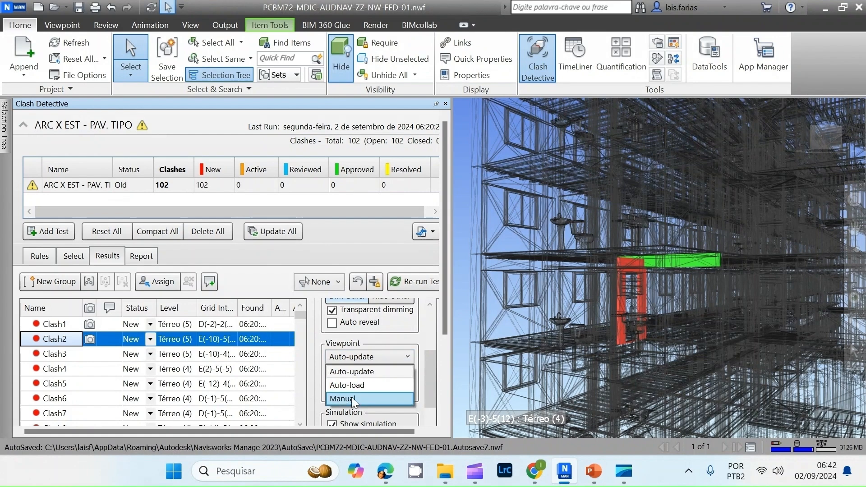
left_click(362, 372)
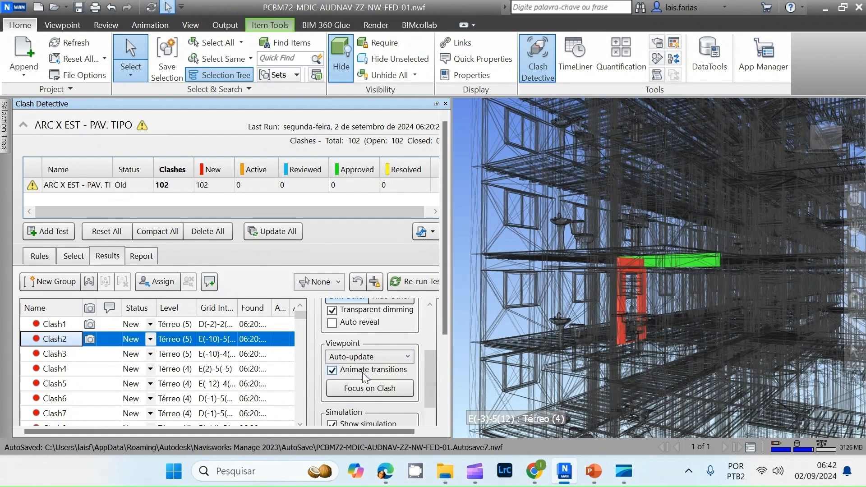
left_click(332, 370)
left_click(54, 354)
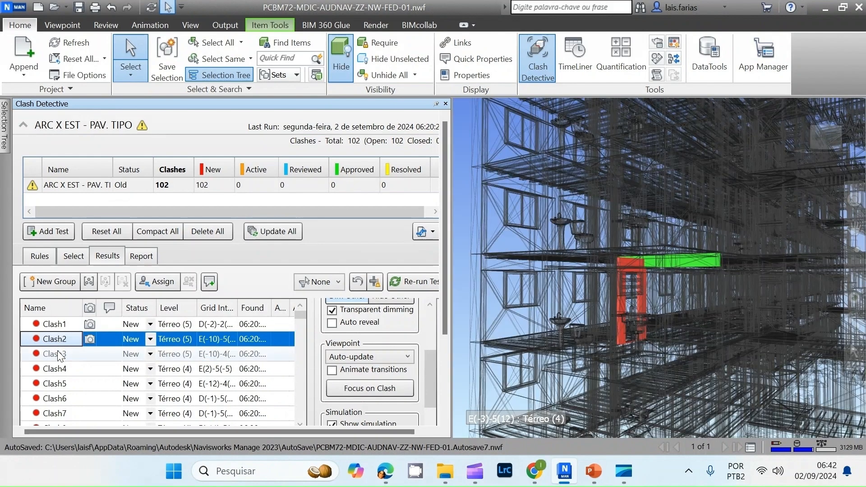
left_click(333, 371)
left_click(59, 355)
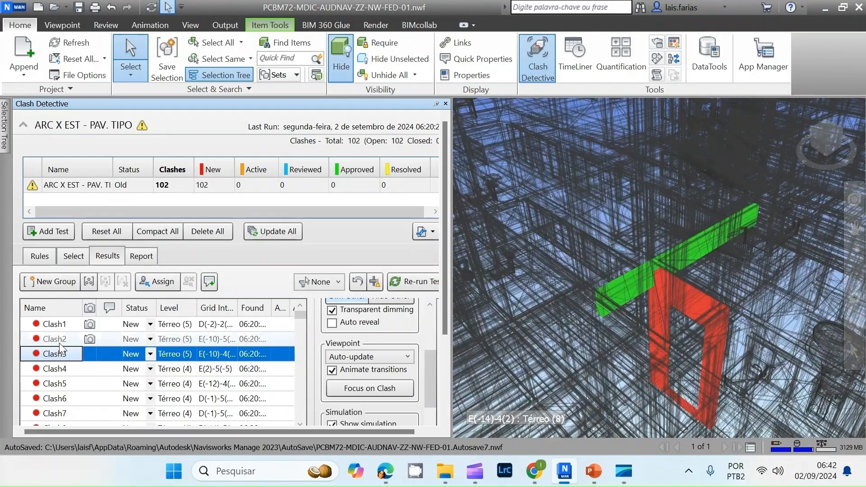
left_click(59, 341)
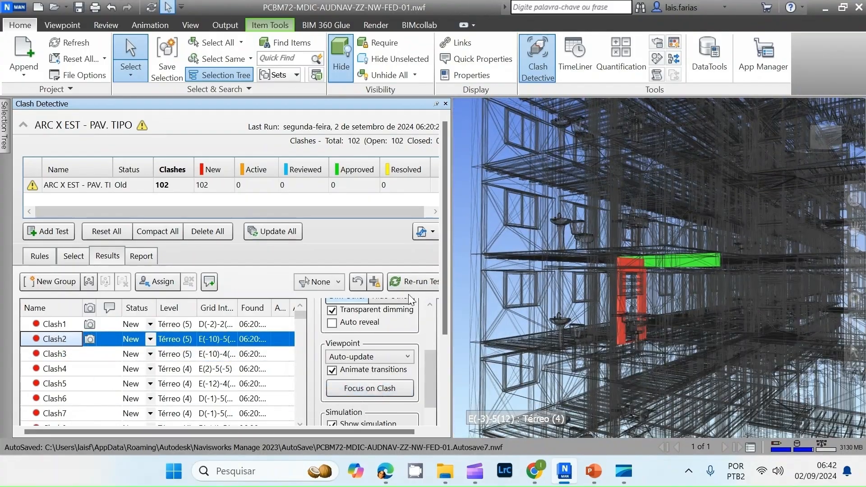
- Orbit and zoom the model away from the Clash2 viewpoint, and return to it with Focus on Clash
scroll(619, 282, "down", 5)
middle_click_drag(619, 282, 763, 282, "shift")
scroll(553, 270, "up", 5)
scroll(552, 270, "up", 2)
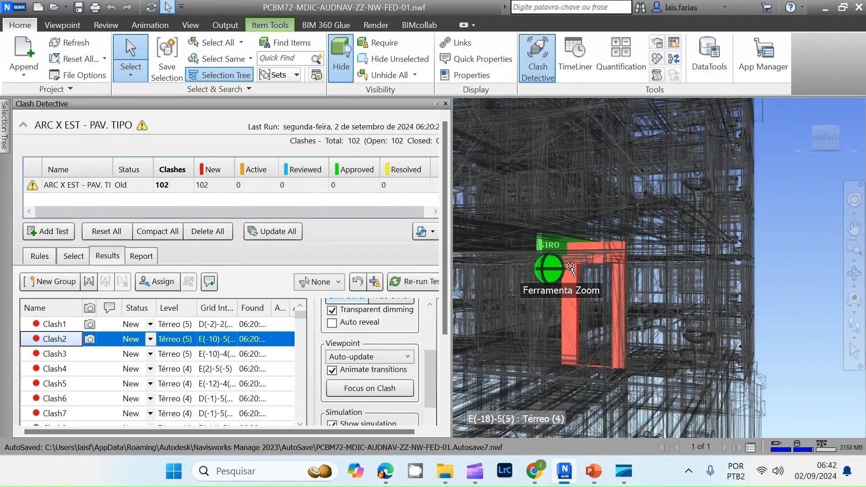
middle_click_drag(523, 271, 532, 235, "shift")
scroll(548, 219, "up", 2)
scroll(496, 217, "down", 1)
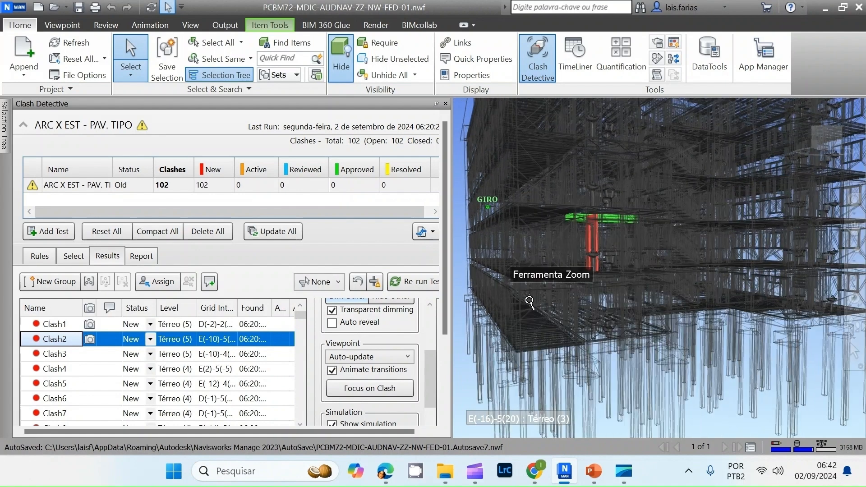
left_click(367, 393)
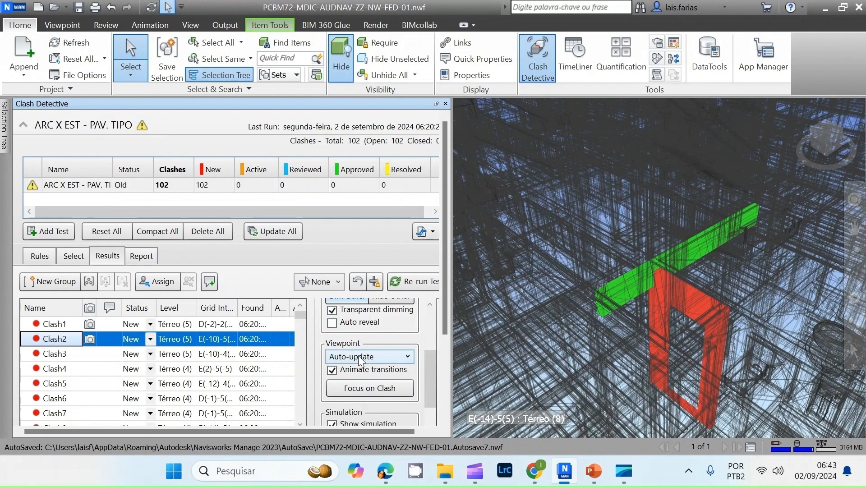
- Review the Simulation and View in Context settings and the Items details, comparing the clashing items' hierarchy with the Selection Tree
scroll(352, 347, "down", 3)
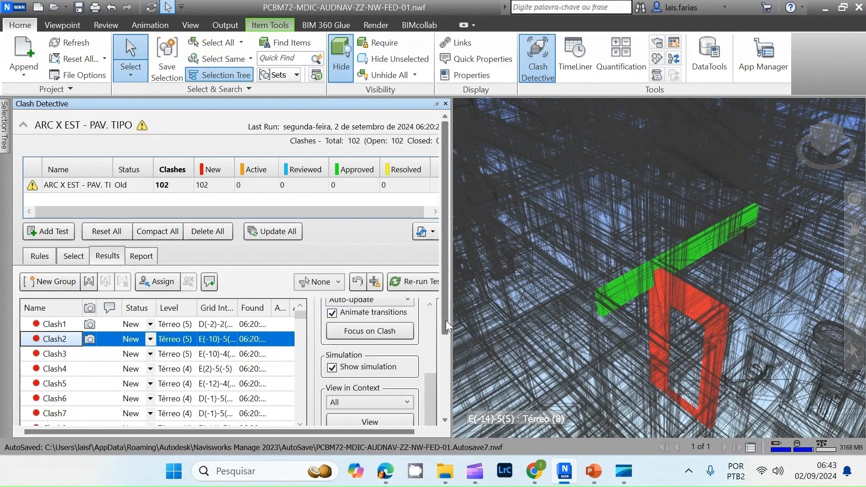
left_click_drag(446, 321, 448, 436)
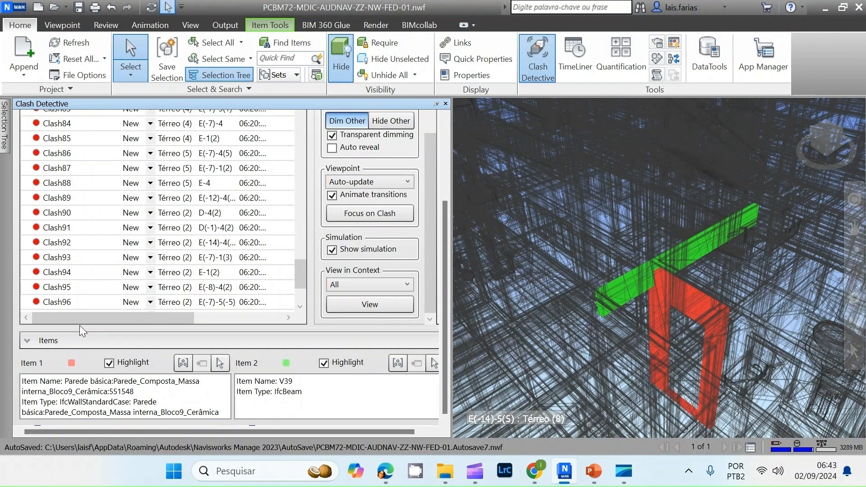
left_click_drag(80, 328, 112, 209)
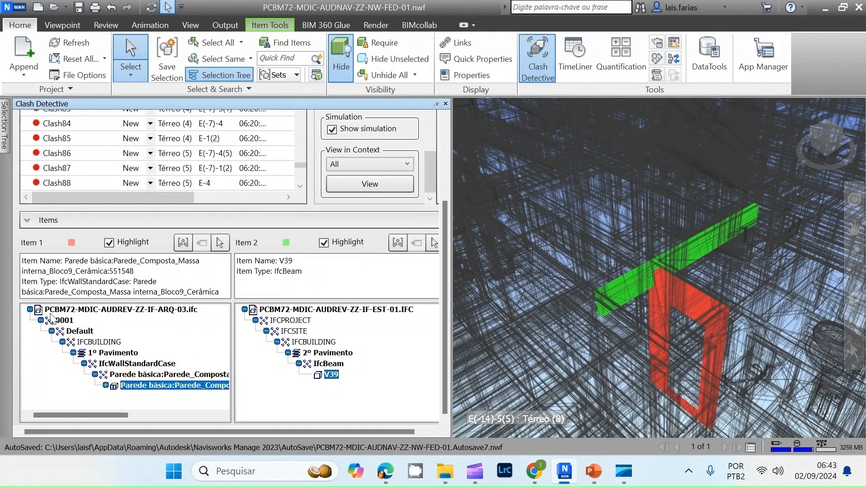
mouse_move(6, 125)
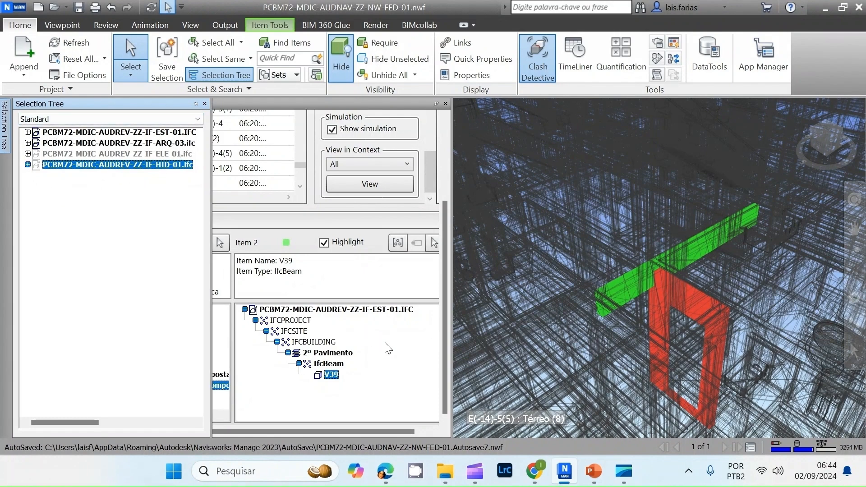
scroll(387, 361, "up", 3)
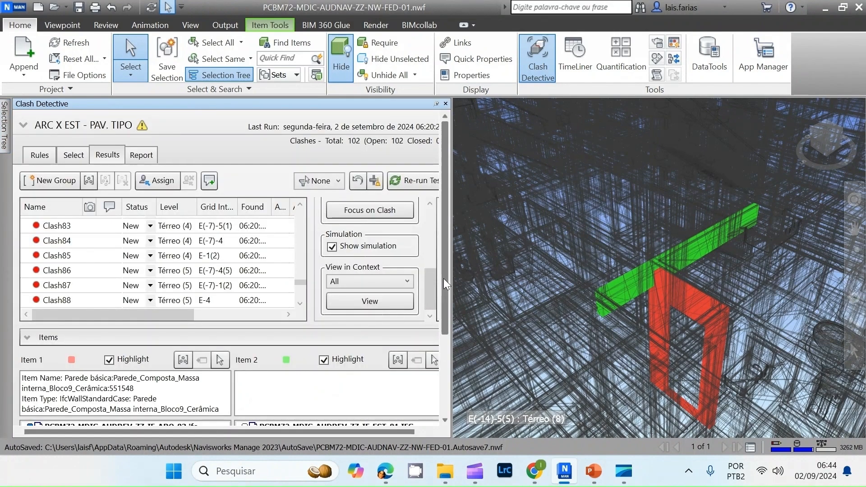
left_click_drag(444, 278, 447, 391)
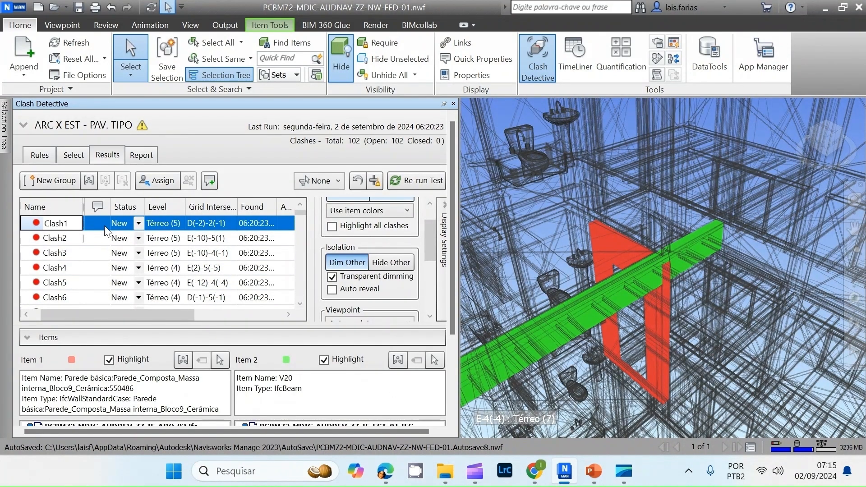
- Go through Clash2, Clash3 and Clash4 to compare the walls and beams that intersect
left_click(66, 240)
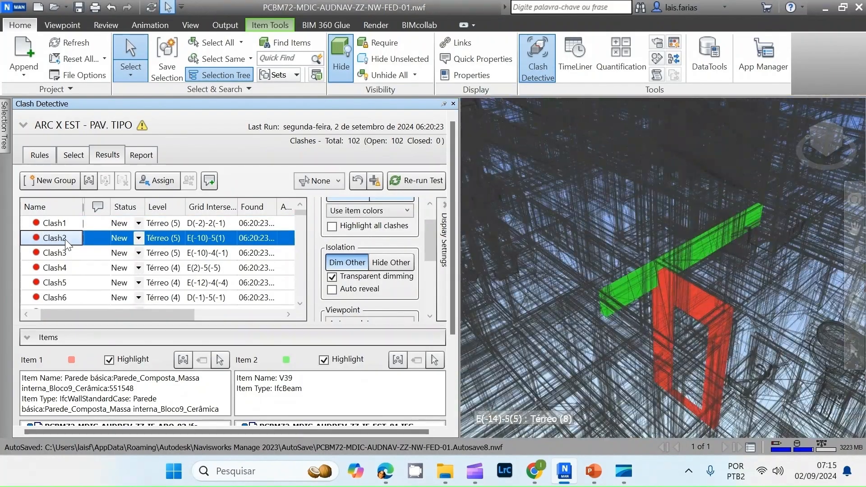
left_click(55, 254)
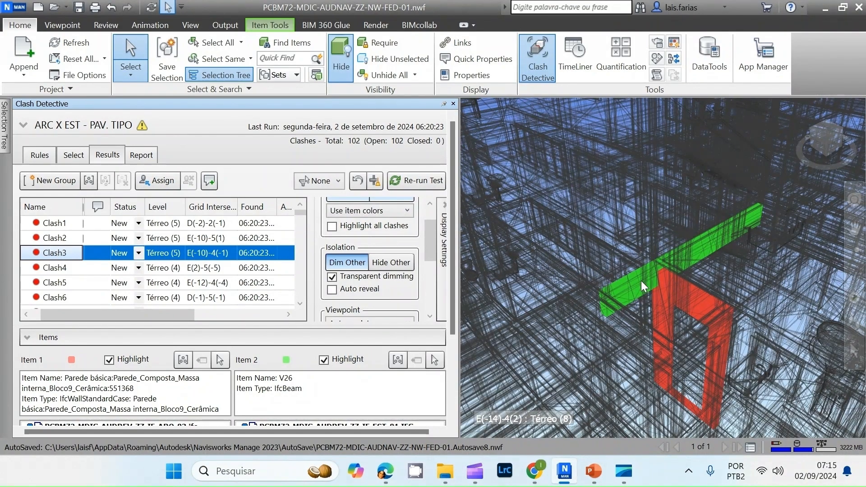
key("Down")
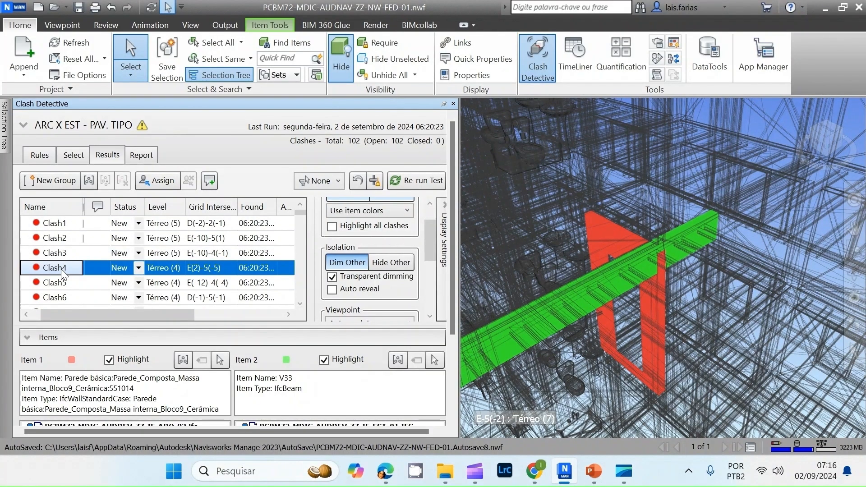
- Group the results Clash1 to Clash4 in the ARC X EST - PAV. TIPO test
left_click_drag(63, 270, 68, 223)
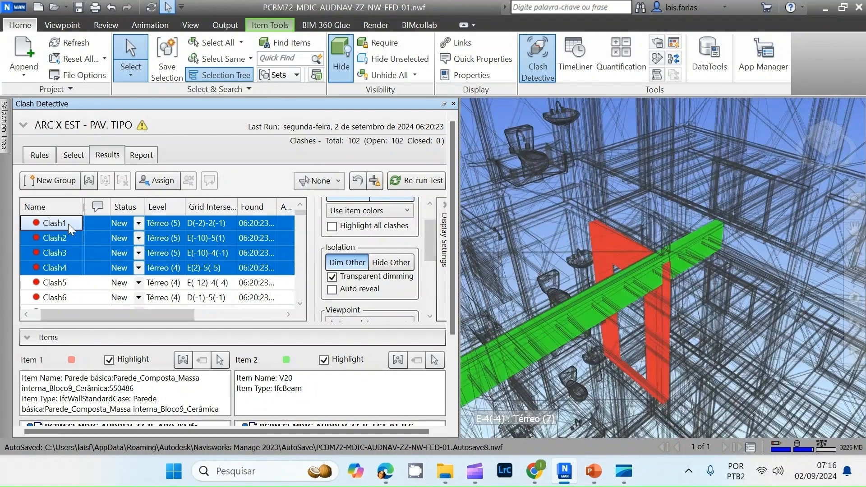
right_click(69, 224)
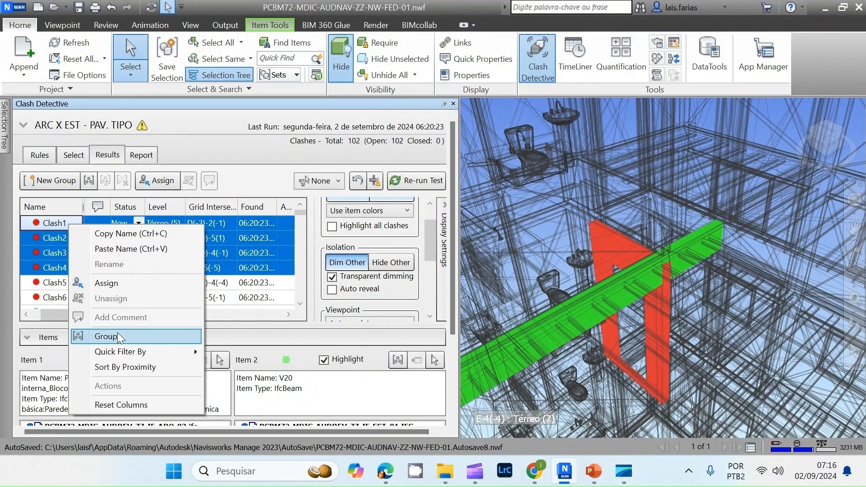
left_click(106, 336)
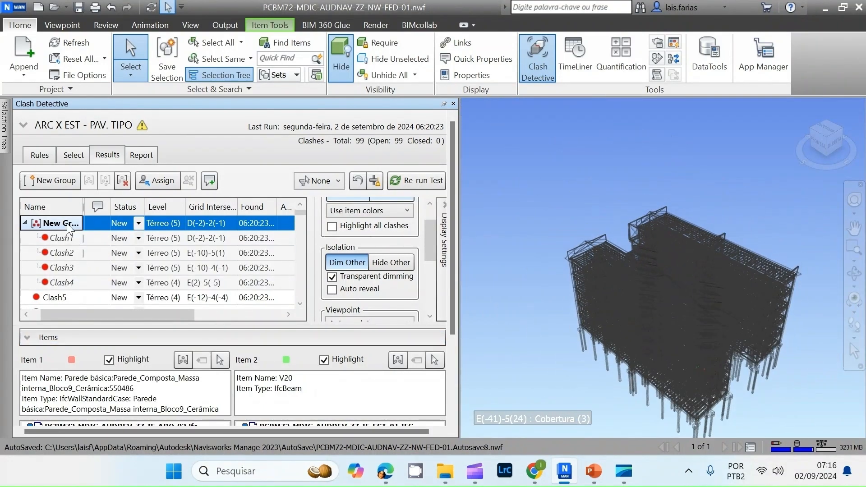
- Rename the new group of four clashes as AP. PAREDE X
right_click(60, 226)
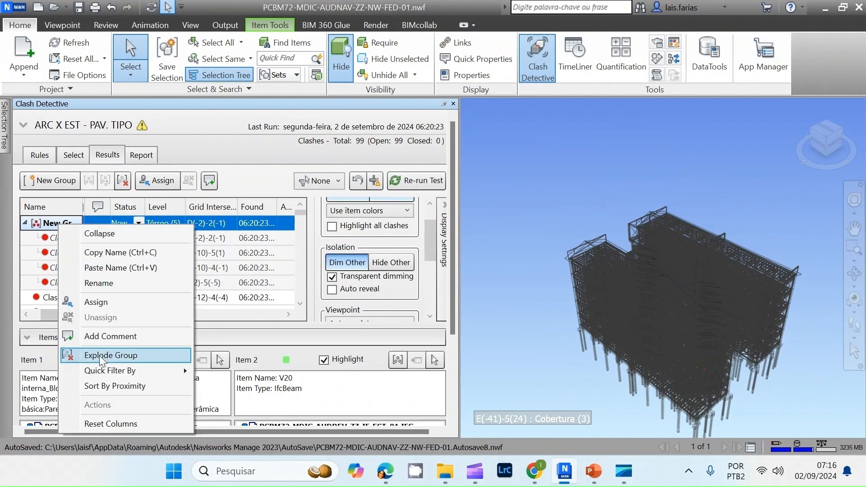
left_click(106, 284)
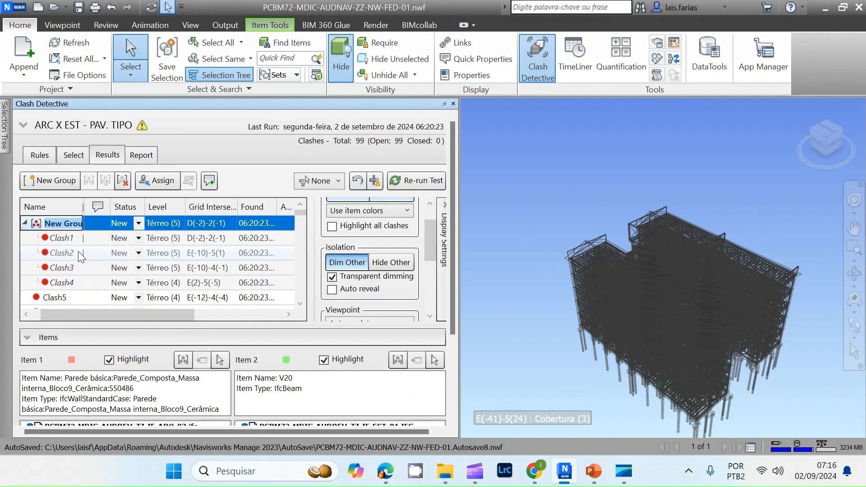
type("A")
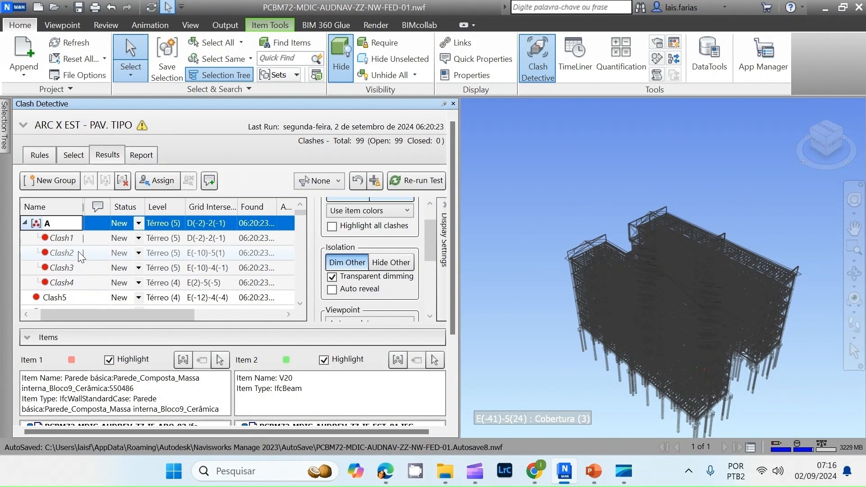
type("P.")
type(" PARED")
type("E X")
key("Return")
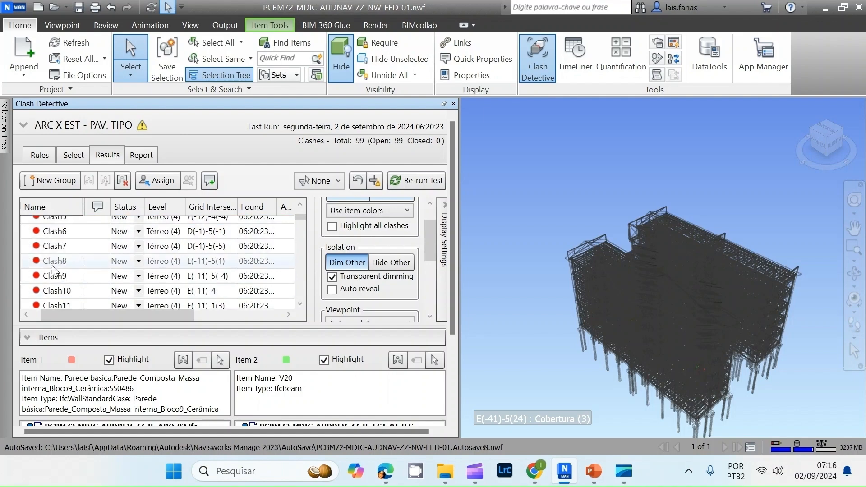
- Go through Clash5, Clash6 and Clash7 to inspect how the walls meet the structural columns
left_click(64, 299)
left_click(64, 299)
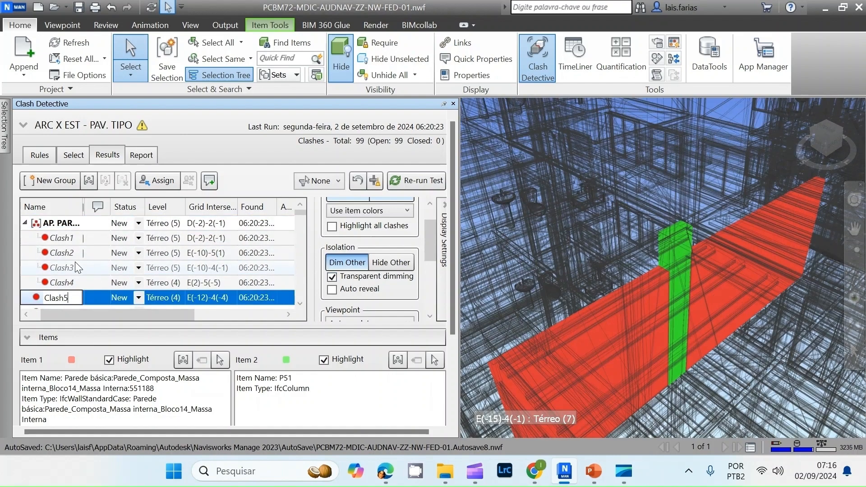
key("Down")
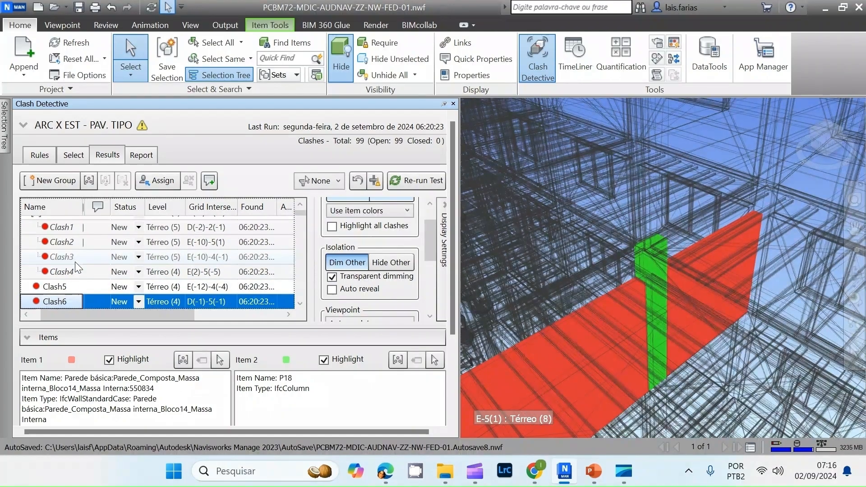
key("Down")
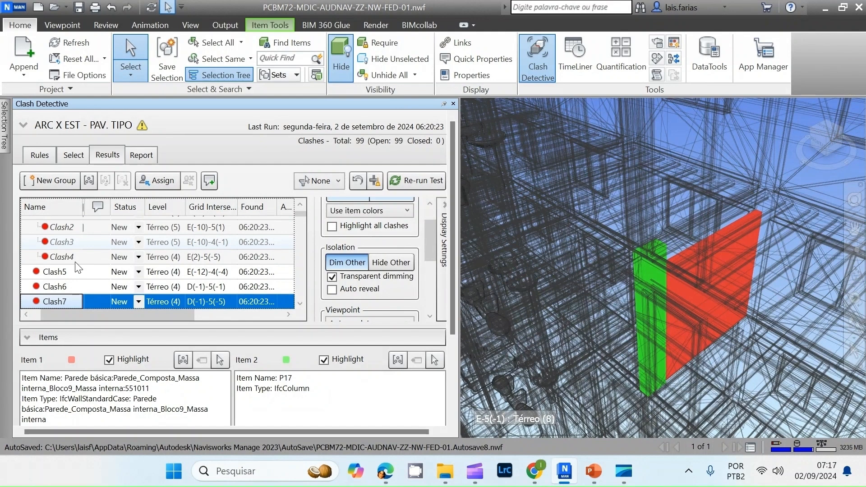
- Isolate the wall and column of Clash7 with Hide Other
scroll(353, 224, "up", 2)
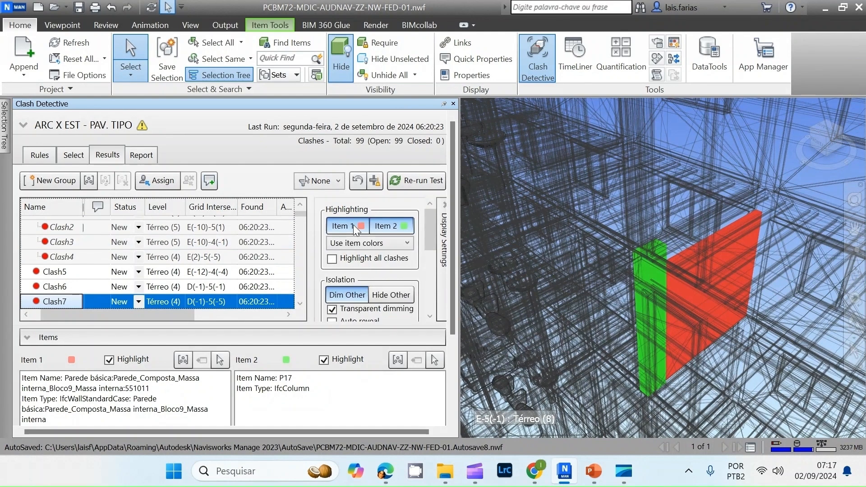
scroll(357, 270, "down", 2)
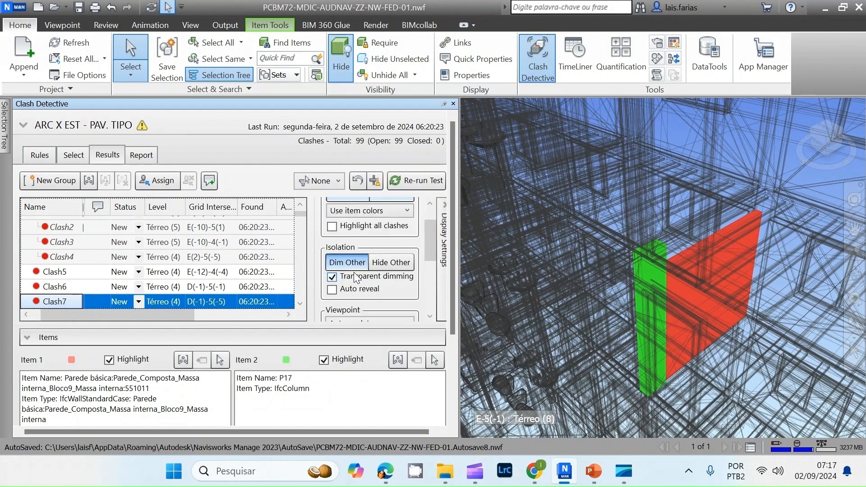
left_click(399, 263)
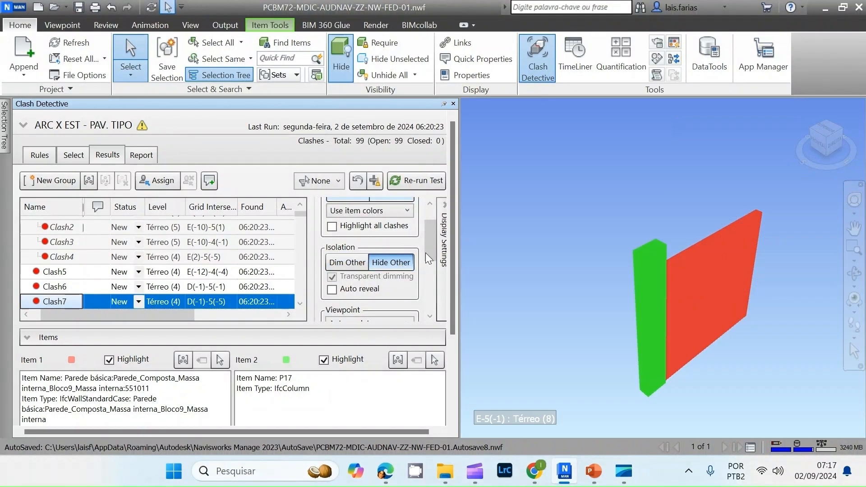
- Orbit around the isolated Clash7 wall and column, select each element to examine their intersection, and clear the selection
scroll(650, 270, "up", 2)
middle_click_drag(669, 272, 478, 293, "shift")
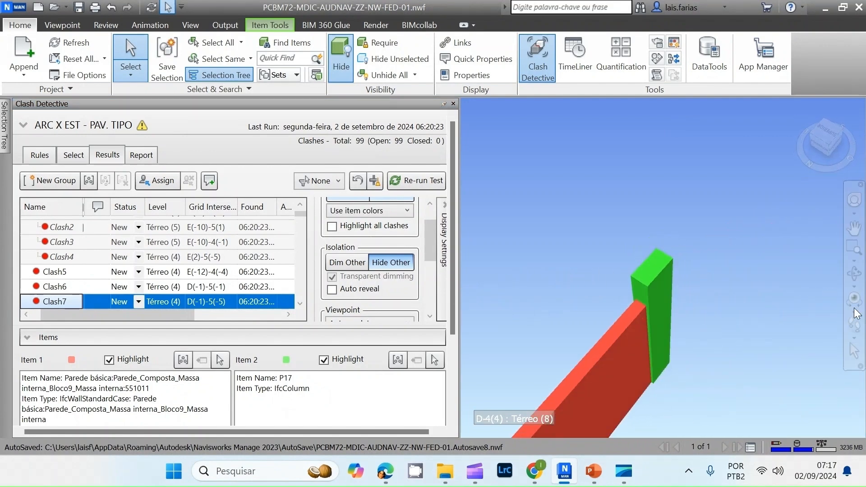
scroll(691, 316, "up", 2)
left_click(645, 261)
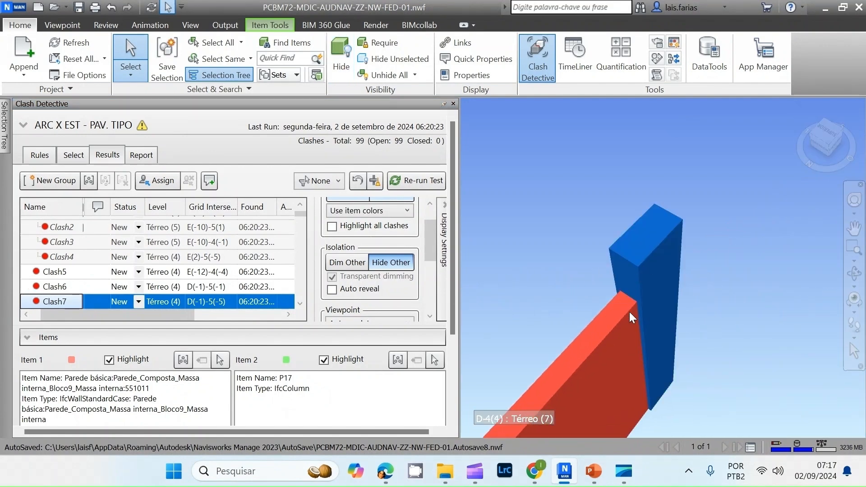
left_click(629, 312)
left_click(650, 255)
key("Escape")
- Examine the Distance values of the clash results from the first clash through Clash102
scroll(205, 311, "down", 3)
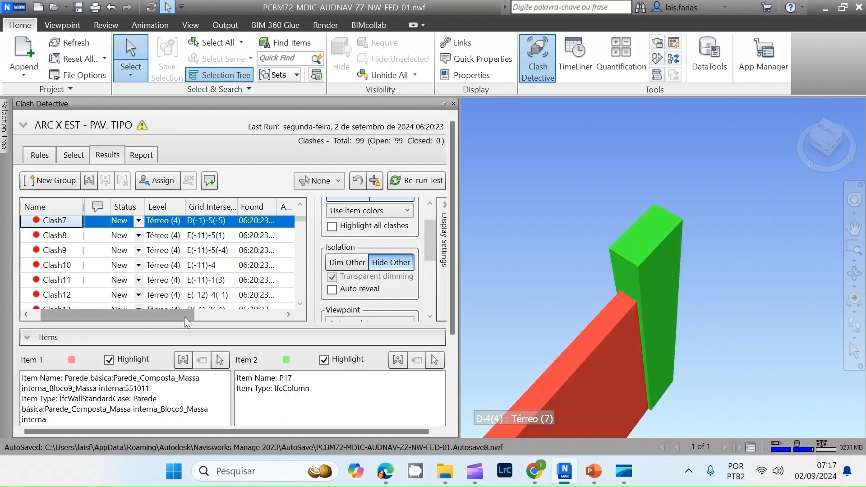
left_click_drag(140, 316, 265, 325)
scroll(189, 256, "up", 3)
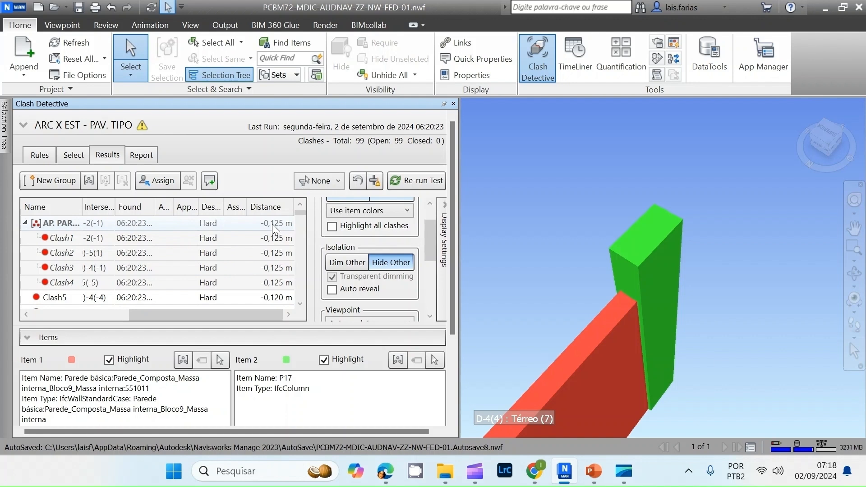
left_click_drag(300, 211, 298, 316)
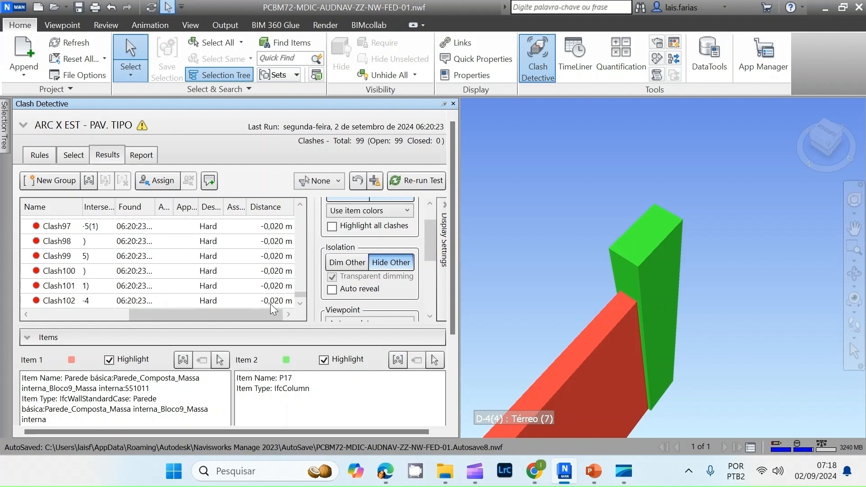
- Return to the first clashes, view Clash5 and Clash6, and switch the isolation mode to Dim Other
left_click_drag(301, 294, 300, 212)
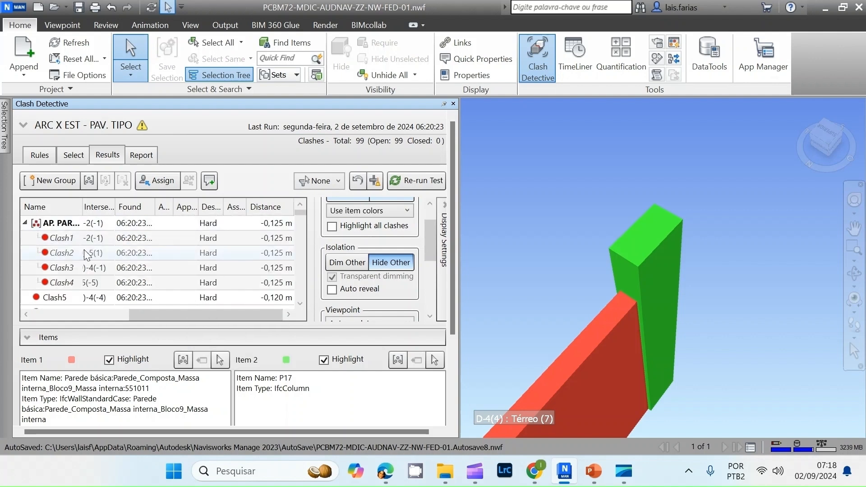
scroll(67, 277, "down", 1)
left_click(70, 250)
scroll(71, 271, "up", 1)
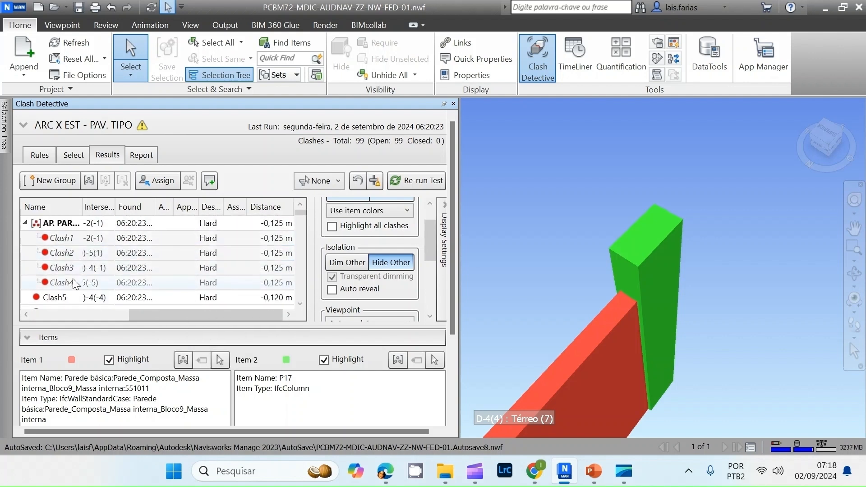
left_click(59, 297)
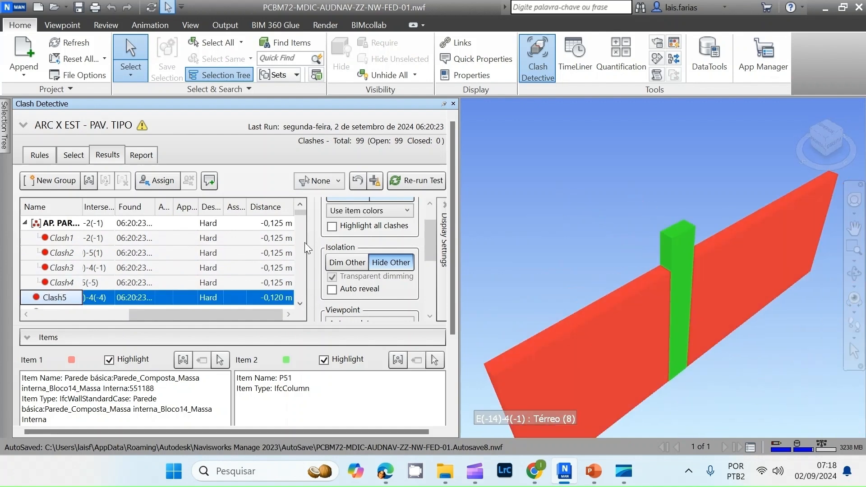
key("Down")
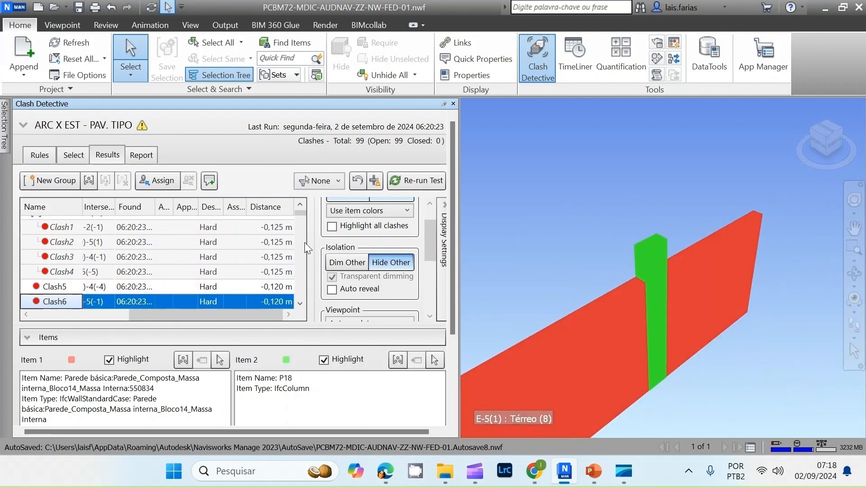
left_click(357, 264)
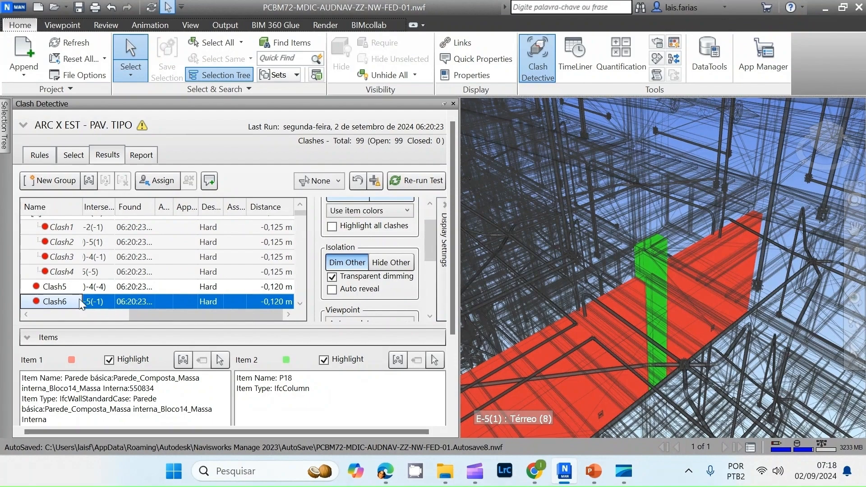
- Go through Clash7 to Clash12 one by one to inspect how each wall meets its column
scroll(80, 298, "down", 2)
left_click(62, 235)
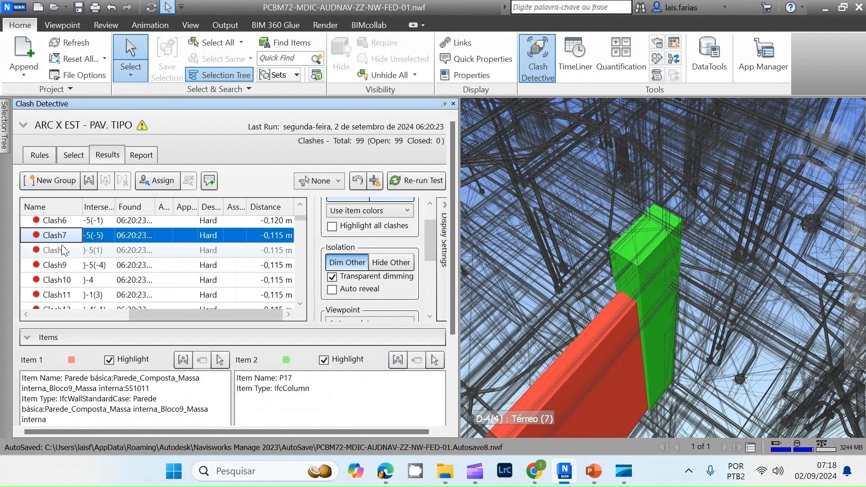
left_click(61, 250)
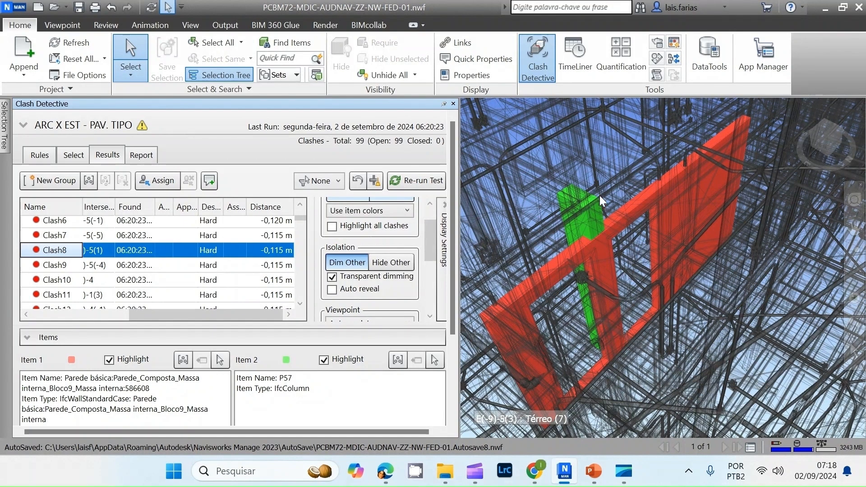
left_click(54, 266)
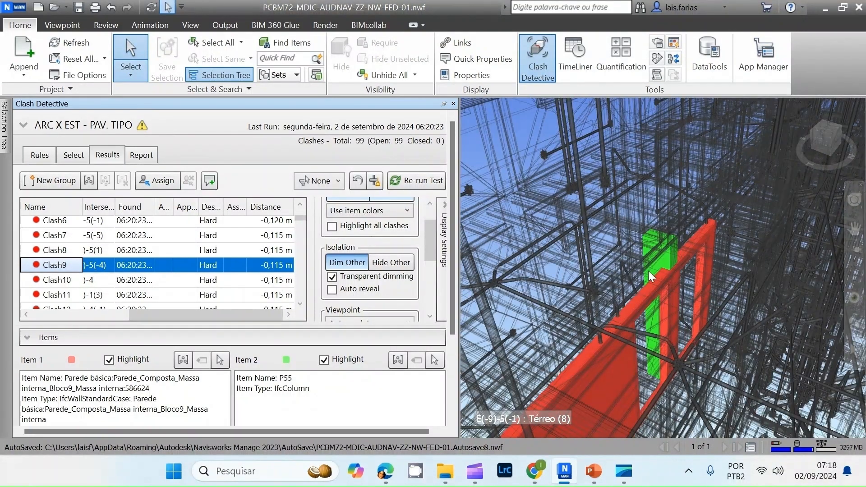
left_click(63, 280)
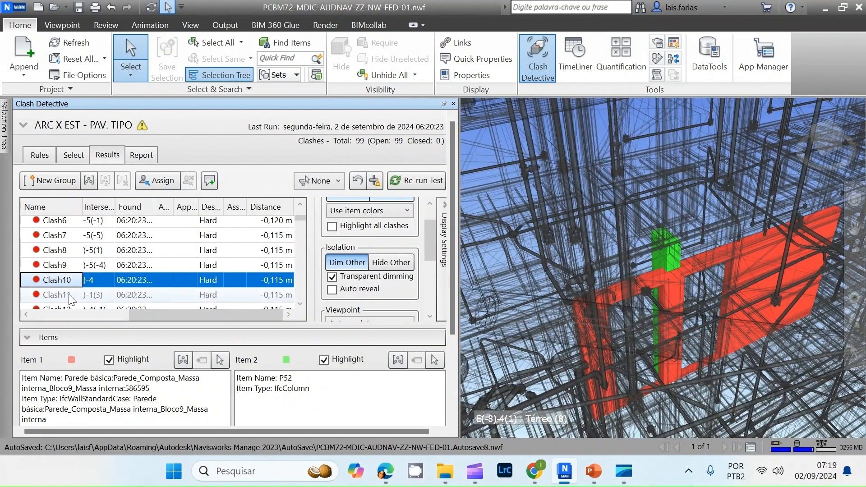
left_click(69, 296)
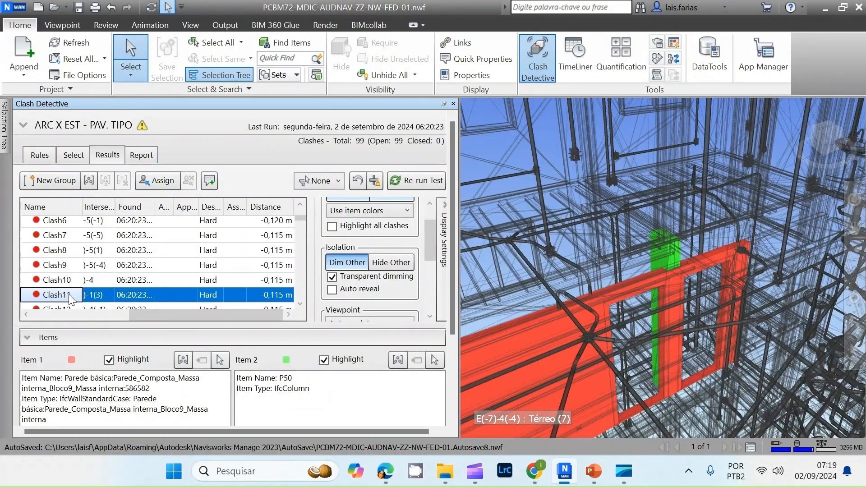
scroll(69, 297, "down", 2)
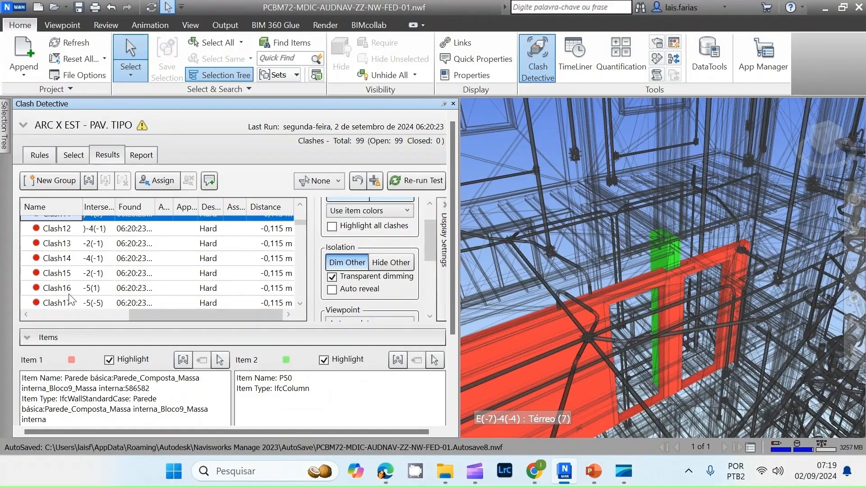
left_click(58, 231)
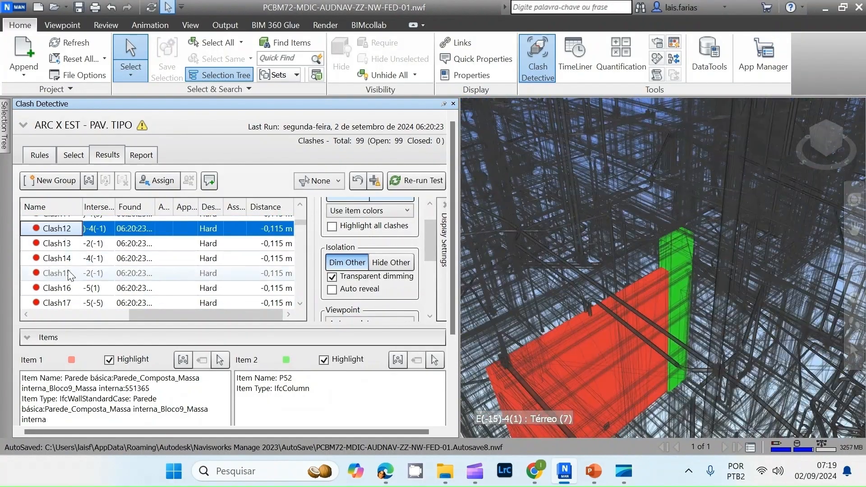
- Group Clash8, Clash9, Clash10 and Clash11 together
scroll(68, 278, "up", 2)
left_click(61, 251)
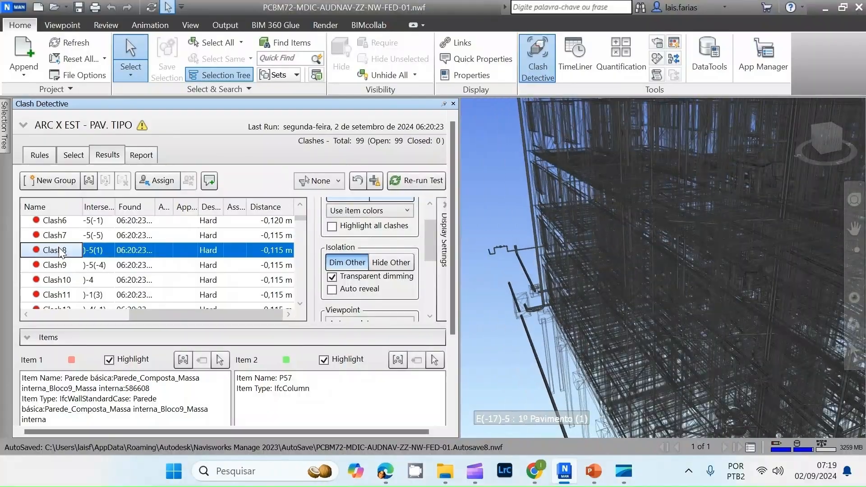
left_click(72, 296, "shift")
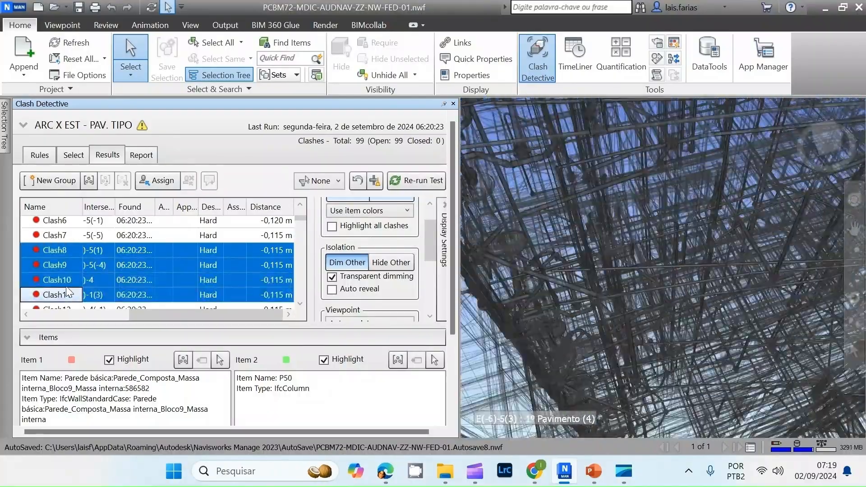
right_click(66, 250)
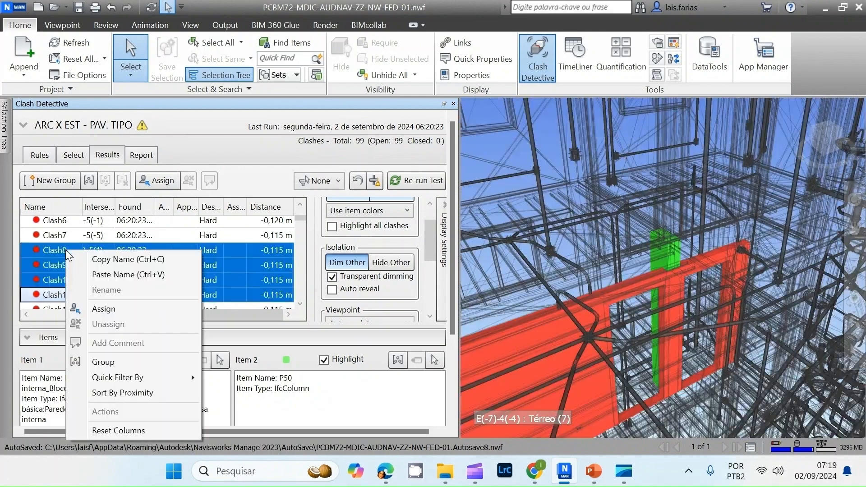
left_click(107, 361)
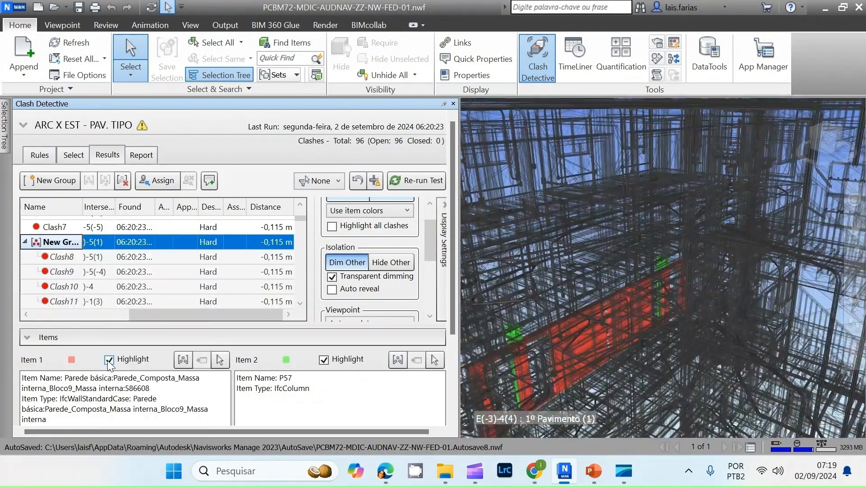
- Rename the new group holding Clash8 to Clash11 with a name beginning "AP. ACE"
right_click(59, 244)
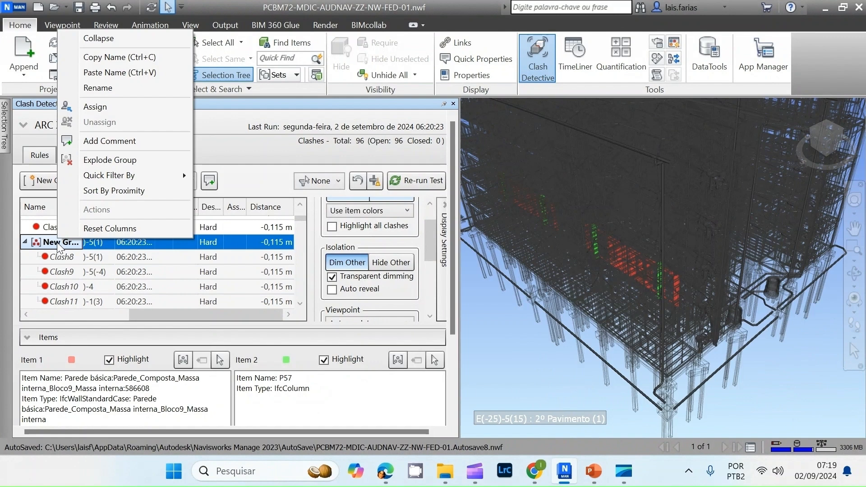
left_click(102, 88)
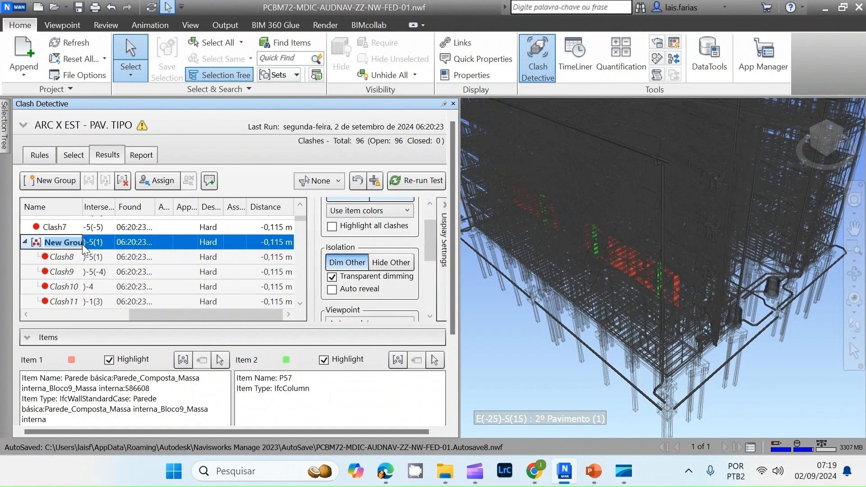
type("AP. ACE...")
key("Return")
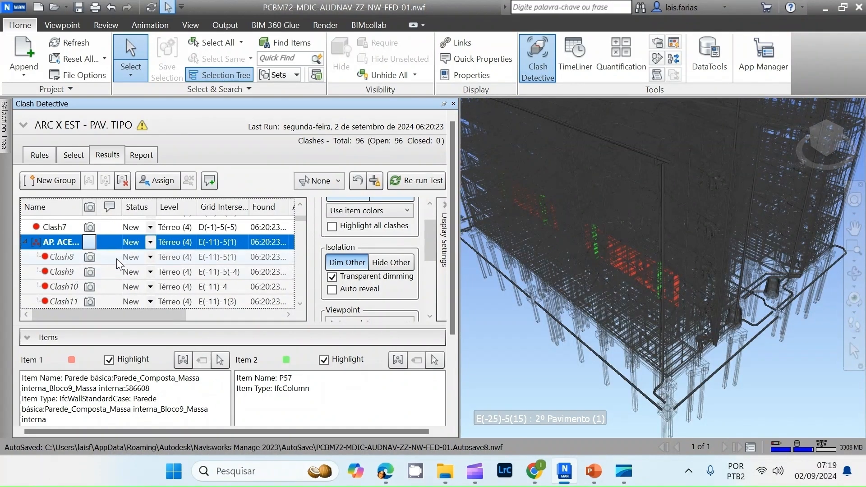
- Show Clash5 and draw a markup cloud around the intersection of its wall and column
scroll(77, 265, "up", 2)
left_click(76, 279)
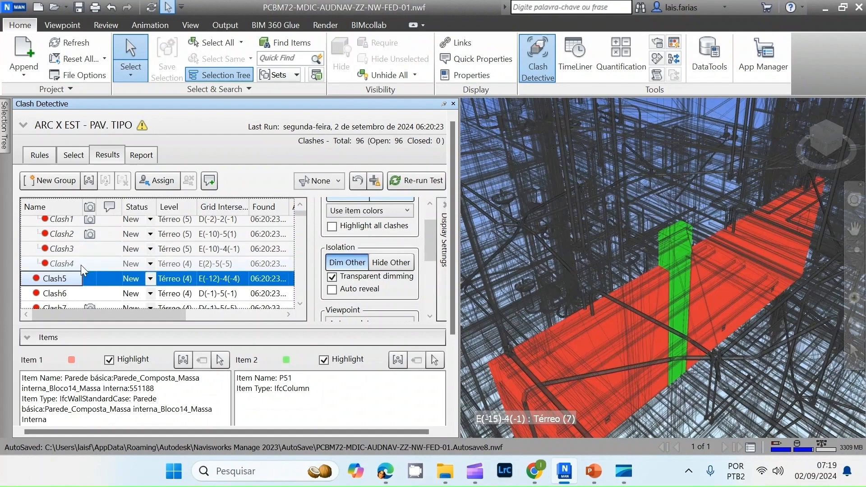
scroll(80, 266, "down", 2)
scroll(59, 267, "up", 2)
left_click(104, 25)
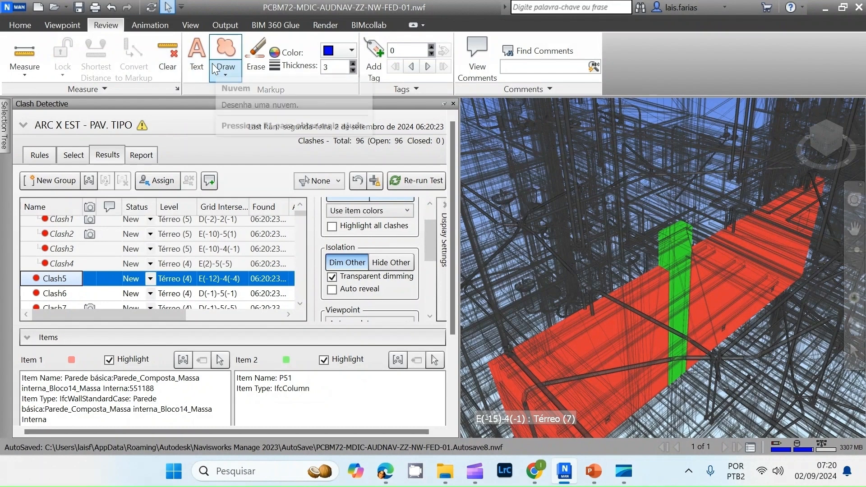
left_click(31, 80)
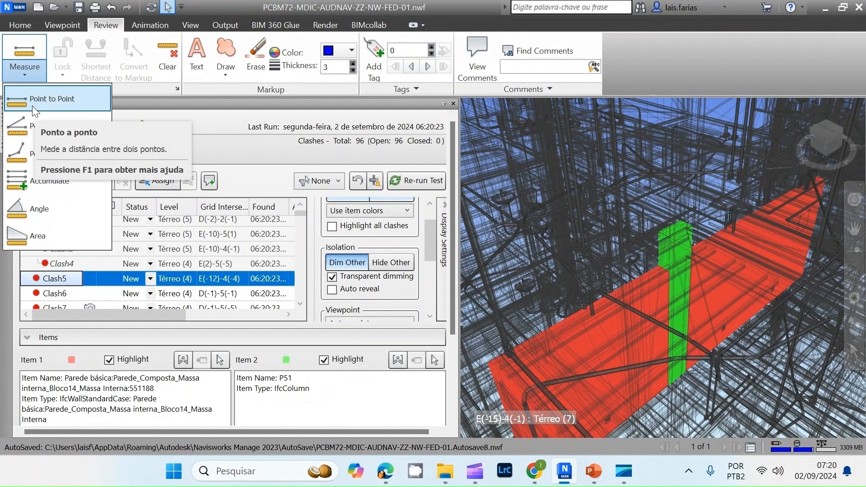
left_click(34, 105)
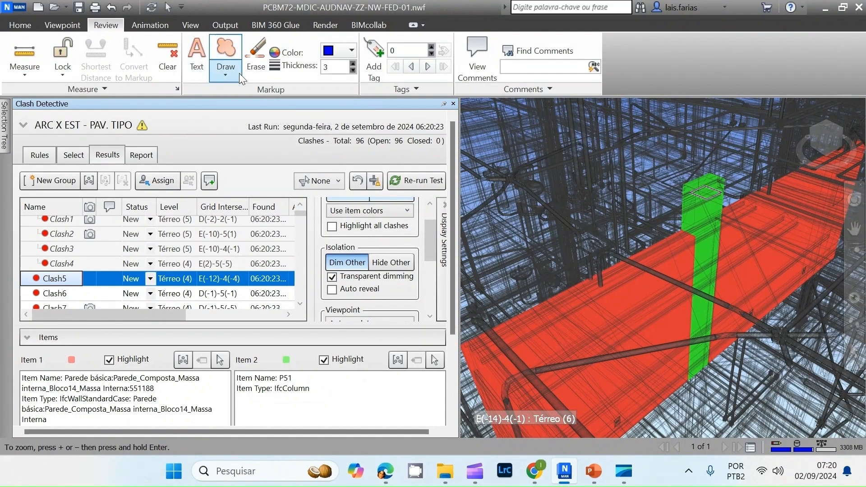
left_click(224, 47)
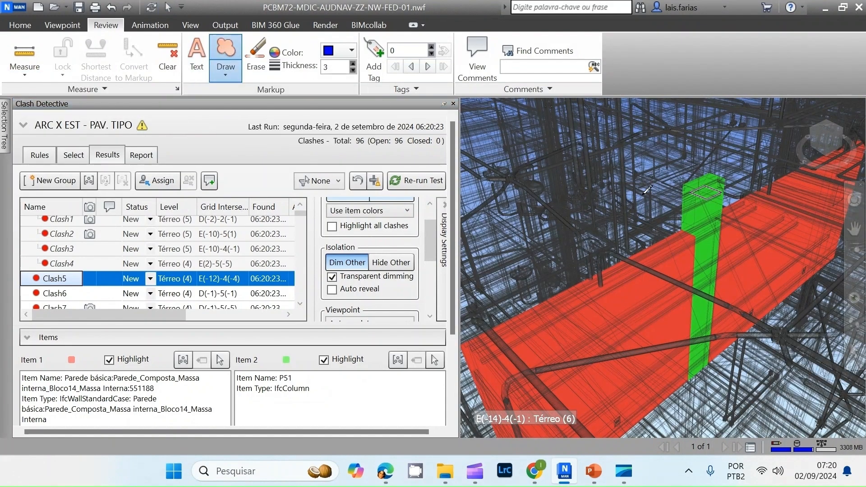
mouse_move(672, 194)
left_mouse_down()
mouse_move(770, 195)
mouse_move(759, 260)
mouse_move(682, 255)
mouse_move(652, 213)
mouse_move(674, 193)
left_mouse_up()
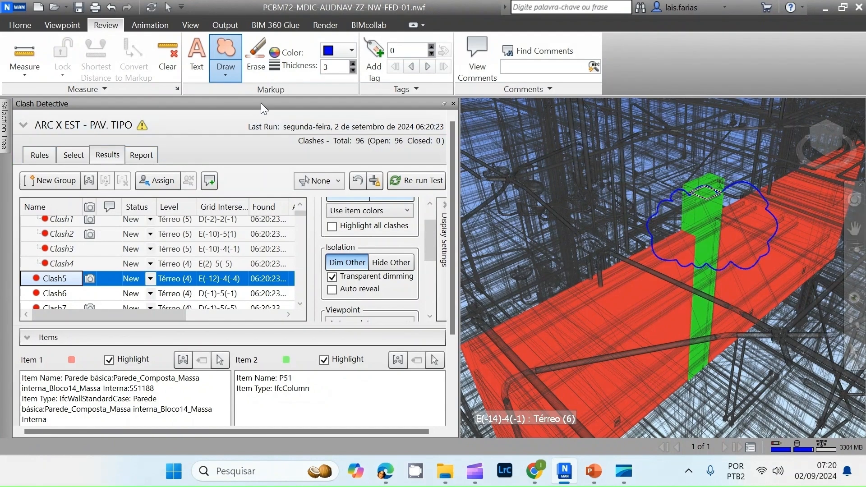
- Show the comments list and add the markup text "AJUSTE" inside the Clash5 cloud
left_click(196, 56)
left_click(698, 227)
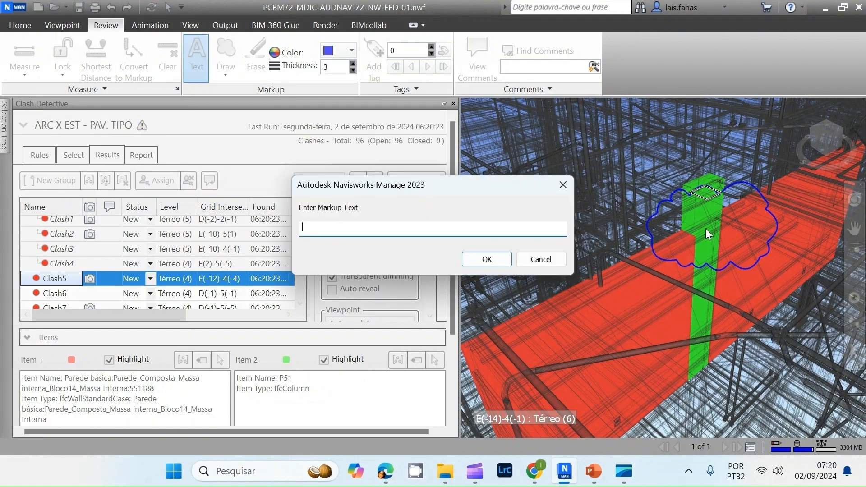
left_click(560, 186)
left_click(478, 74)
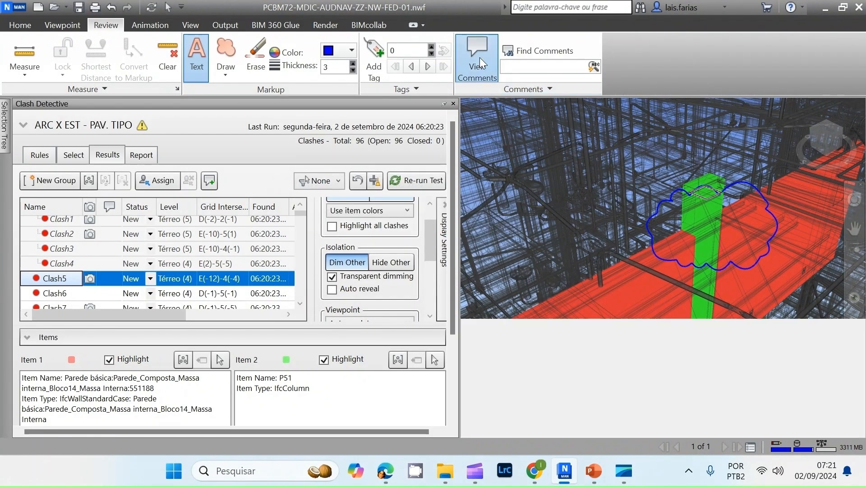
left_click(630, 234)
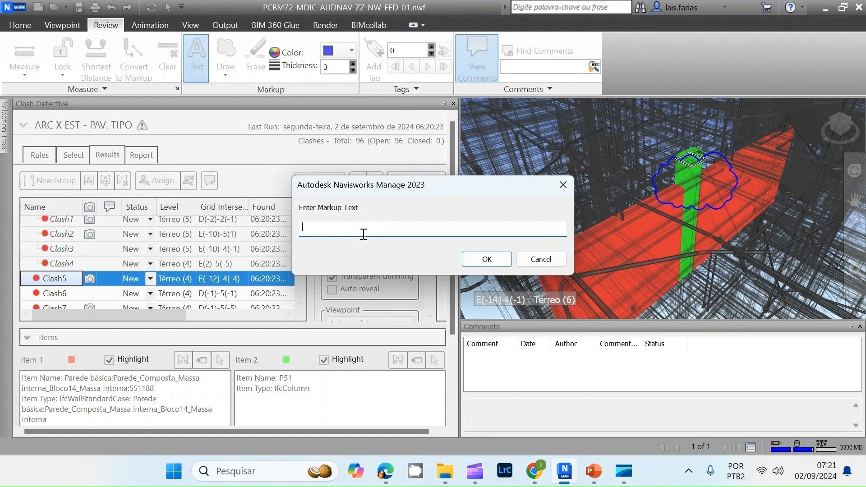
type("AJUSTE")
left_click(492, 259)
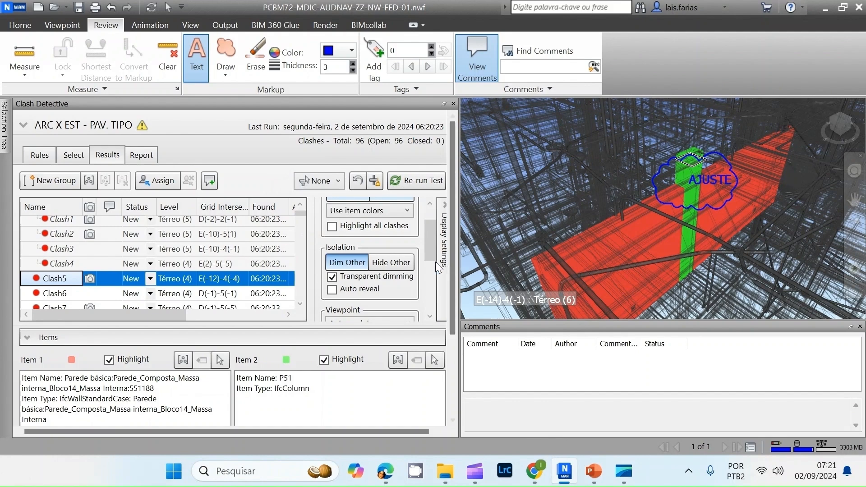
- Close the comments list and switch between Clash5 and Clash6 to check the saved Clash5 markup view
left_click(89, 280)
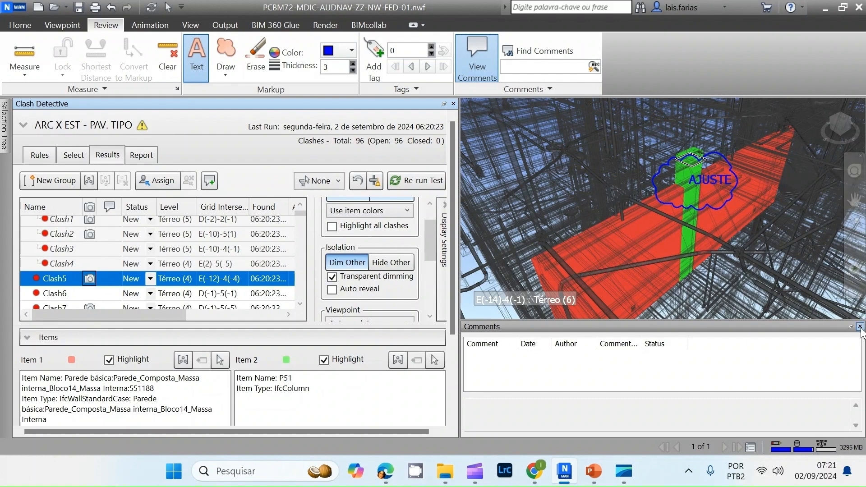
scroll(742, 306, "up", 2)
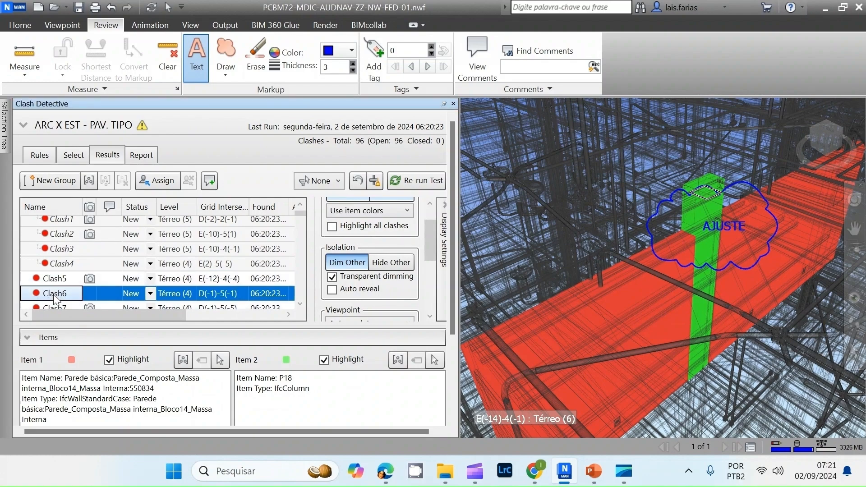
left_click(53, 294)
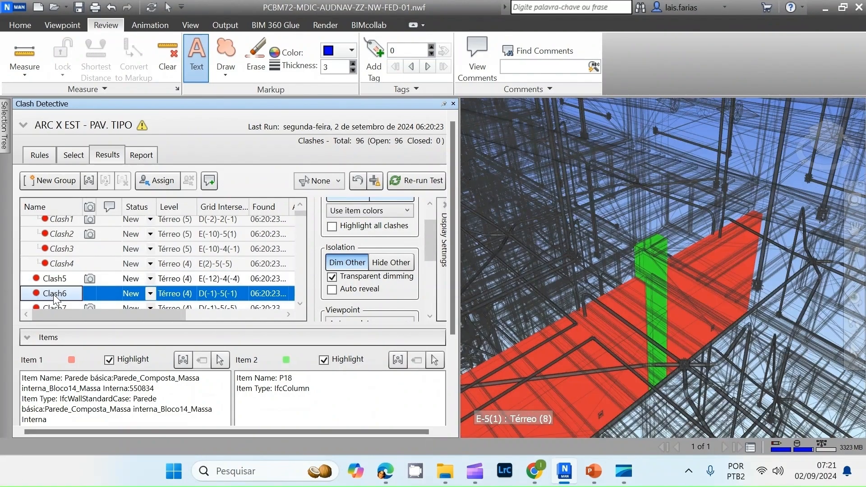
left_click(51, 280)
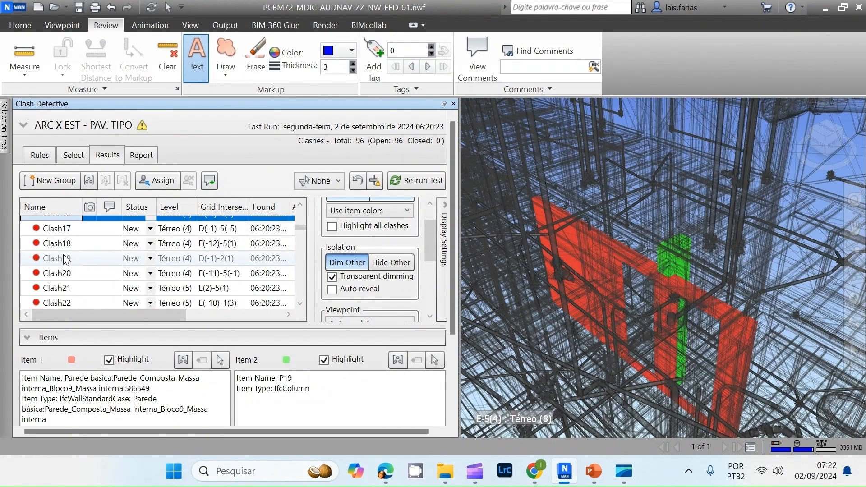
- Step through the clashes from Clash17 to Clash22 and examine the clashing items of each one
left_click(58, 229)
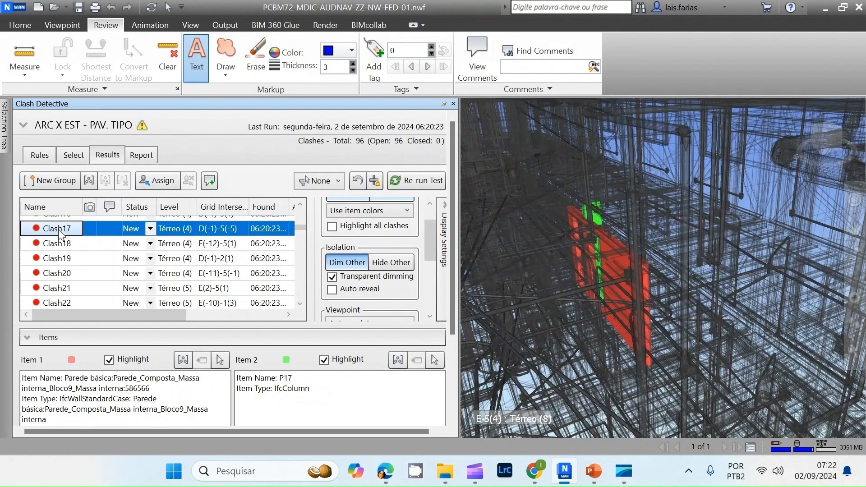
left_click(58, 247)
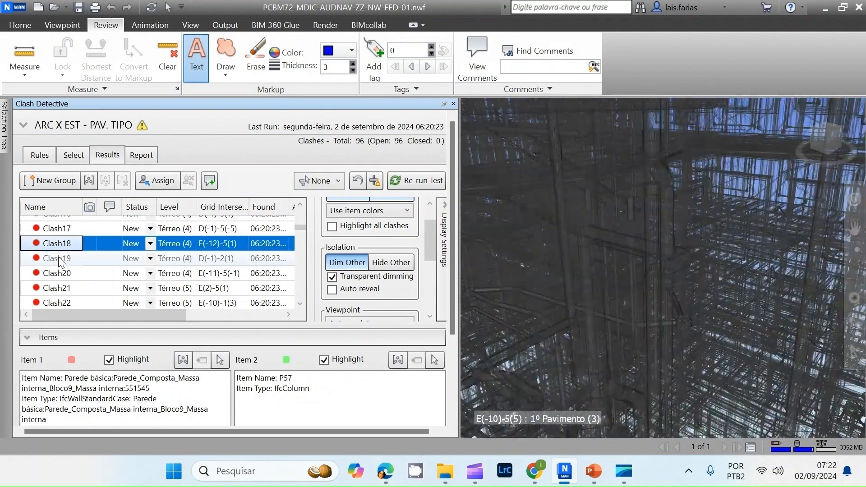
left_click(59, 259)
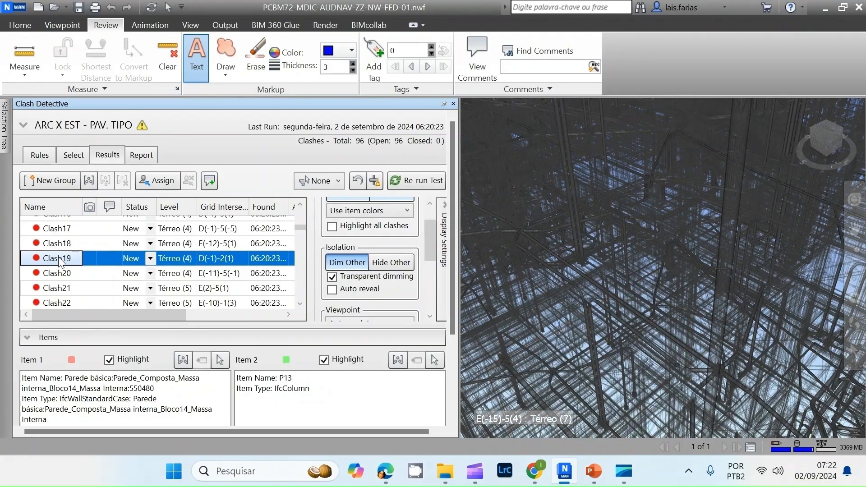
key("Down")
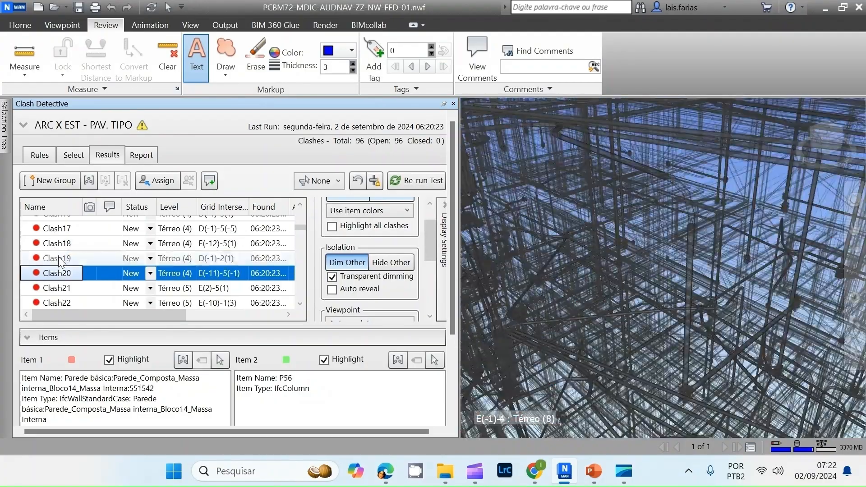
key("Down")
key("Down")
key("Down")
key("Down")
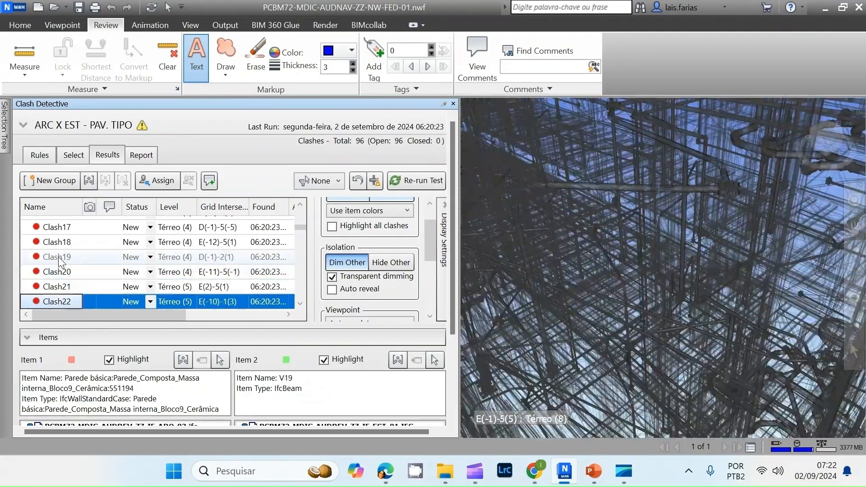
- Show Clash102 with all other items hidden and examine where its floor finish meets the column
scroll(59, 276, "down", 20)
left_click(60, 302)
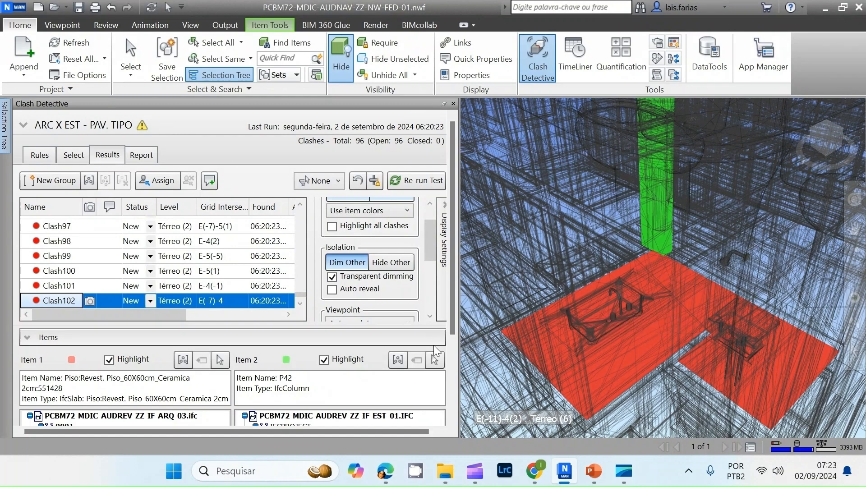
left_click(381, 264)
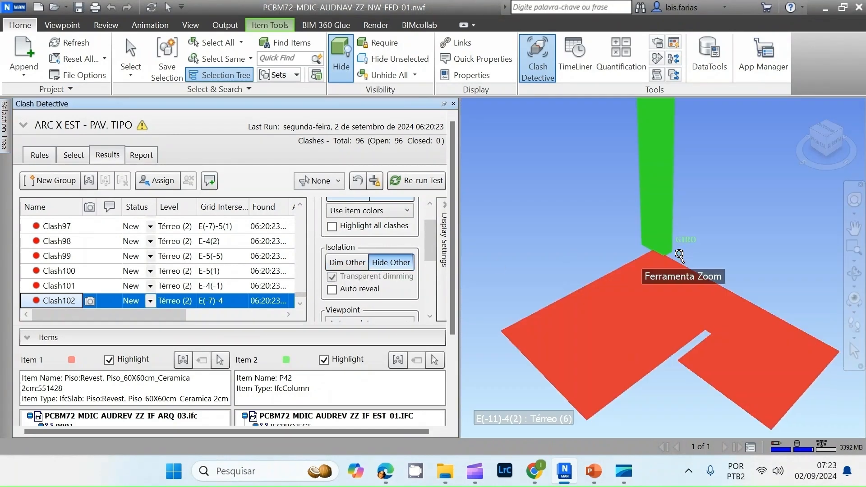
middle_click_drag(671, 247, 572, 238, "shift")
scroll(548, 248, "down", 1)
scroll(731, 311, "down", 3)
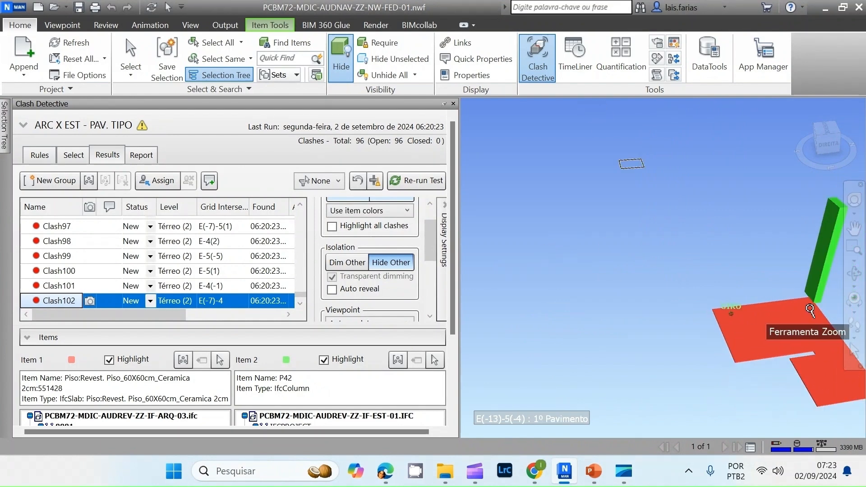
scroll(814, 303, "up", 2)
scroll(819, 300, "up", 4)
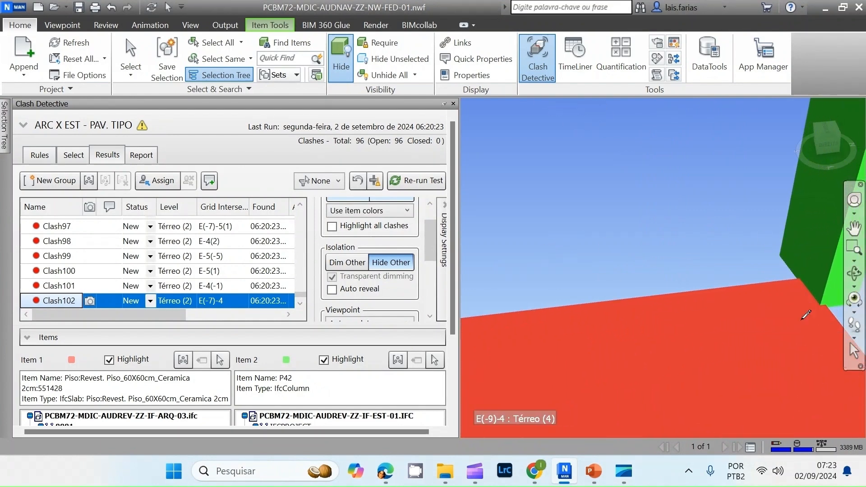
scroll(559, 288, "down", 5)
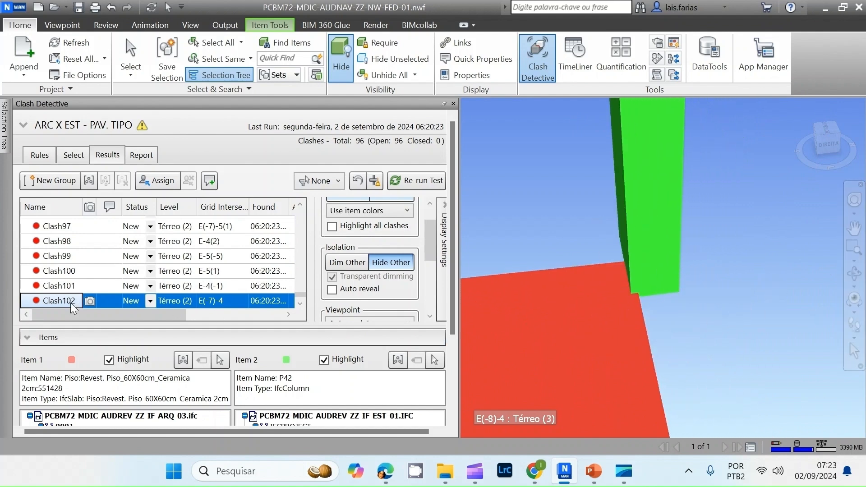
- Set the status of Clash102 and Clash101 to Approved, and show Clash100
left_click(149, 301)
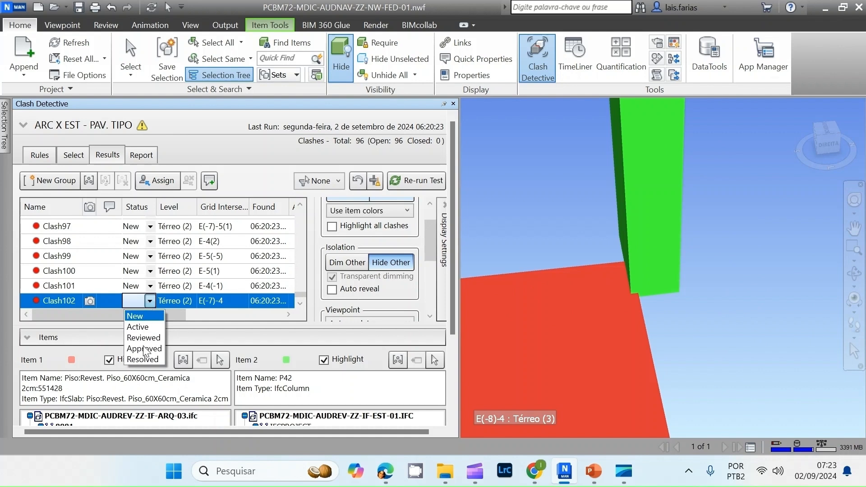
left_click(143, 349)
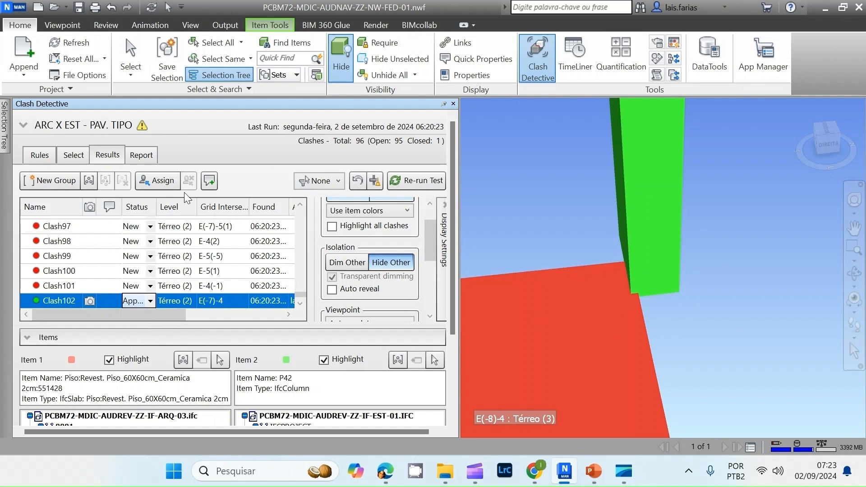
left_click(72, 286)
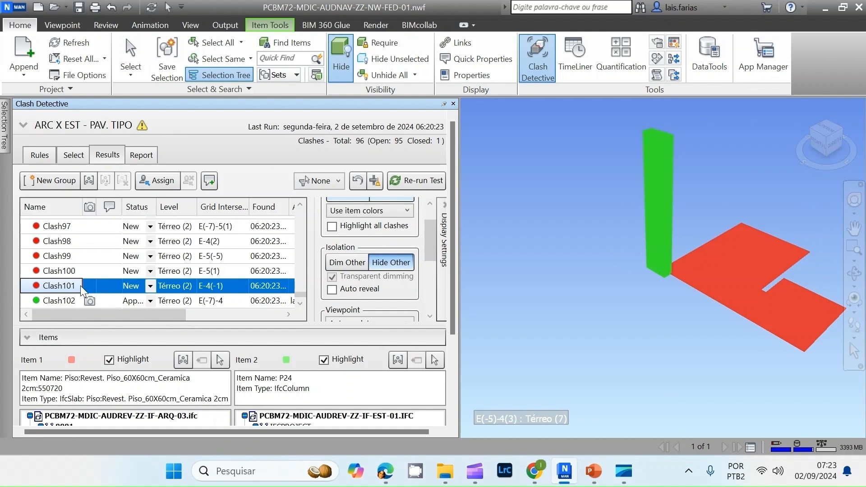
left_click(150, 286)
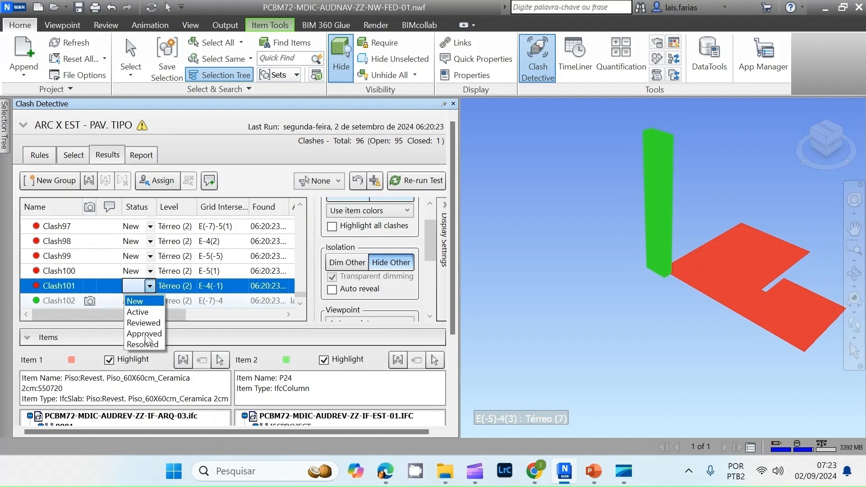
left_click(145, 334)
left_click(56, 271)
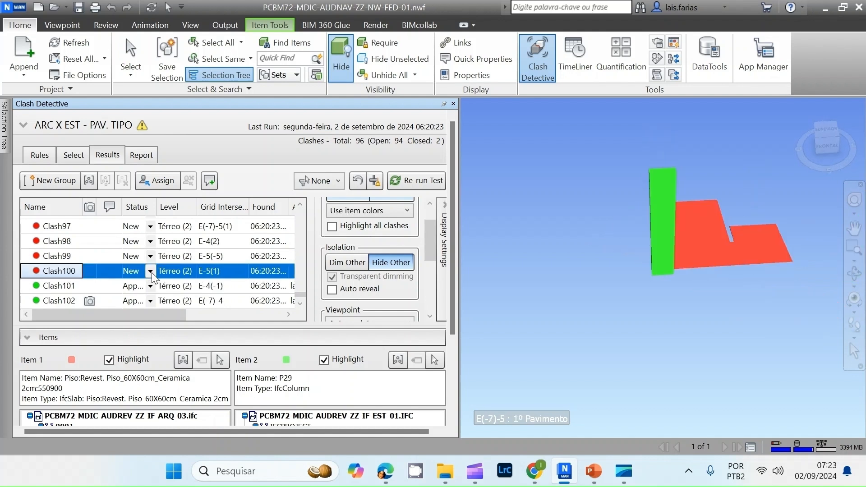
- Expand the clash test summary, check its counts per status, and collapse it again
left_click(23, 125)
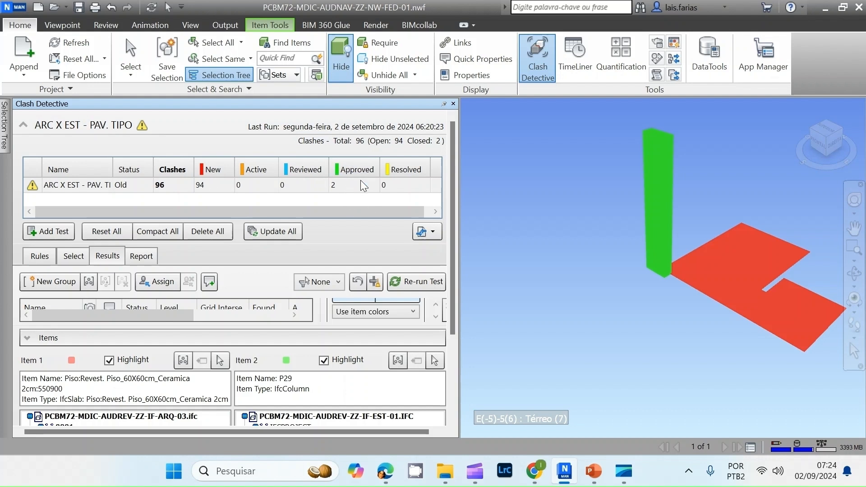
mouse_move(452, 255)
left_mouse_down()
mouse_move(449, 285)
mouse_move(450, 261)
left_mouse_up()
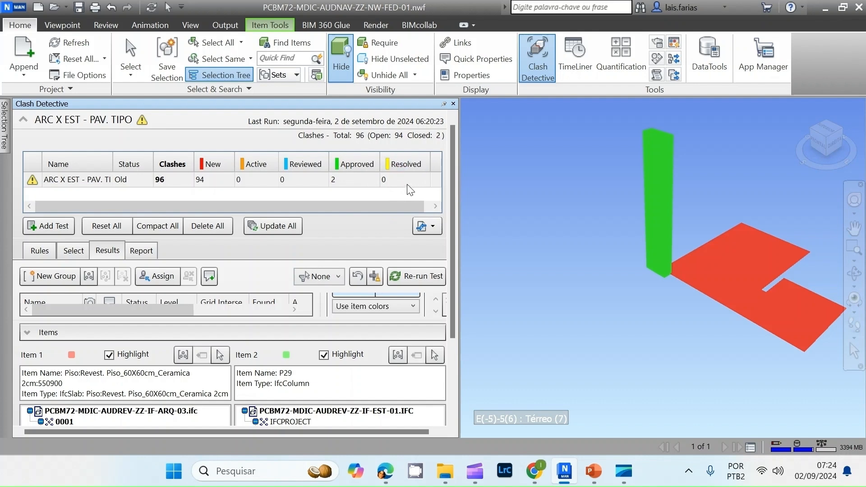
scroll(209, 343, "down", 2)
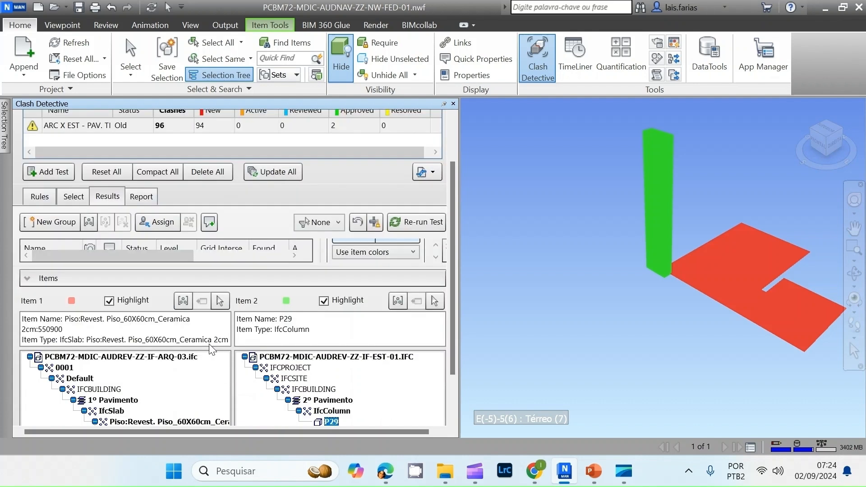
scroll(156, 239, "down", 2)
scroll(165, 218, "up", 2)
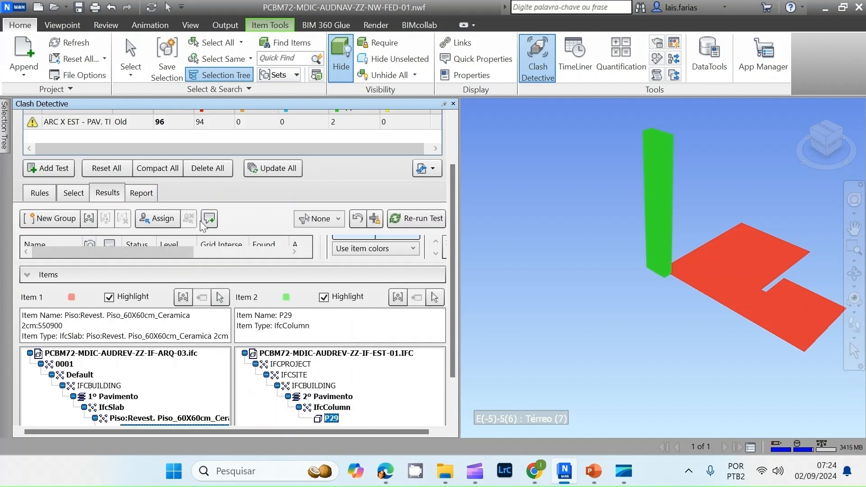
scroll(68, 153, "up", 2)
left_click(18, 118)
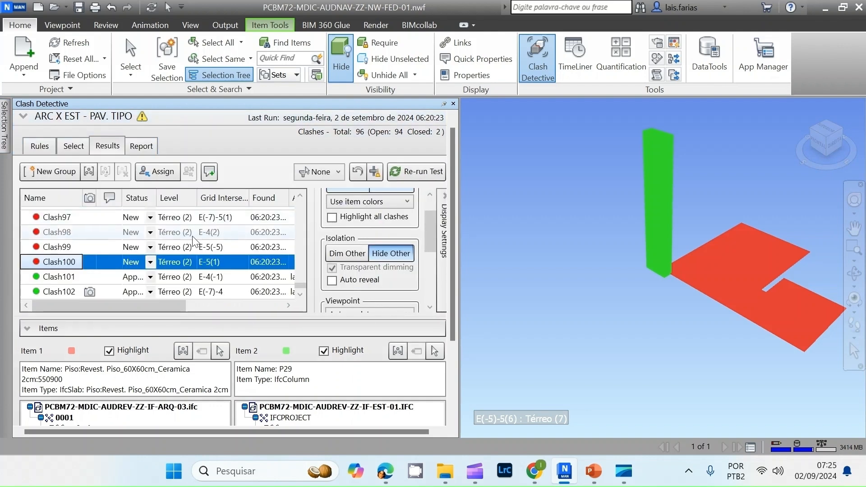
- Set the status of Clash98, Clash99 and Clash100 to Approved, and show Clash97
left_click(151, 261)
left_click(137, 311)
left_click(55, 219)
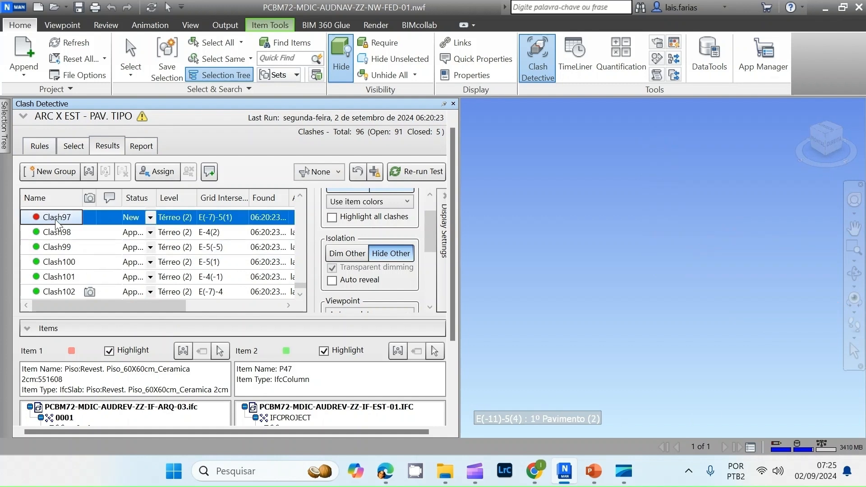
- Step back through the clashes from Clash96 to Clash87 to find where the floor-finish and column clashes begin
key("Up")
key("Up")
key("Up")
key("Up")
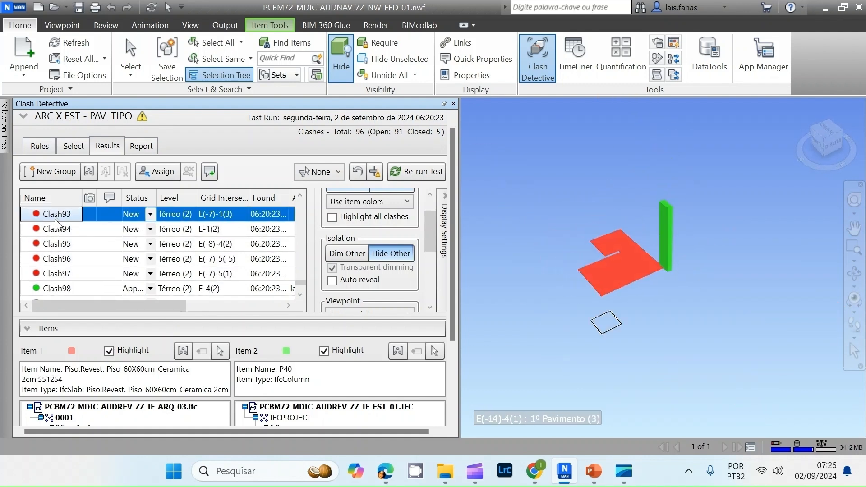
key("Up")
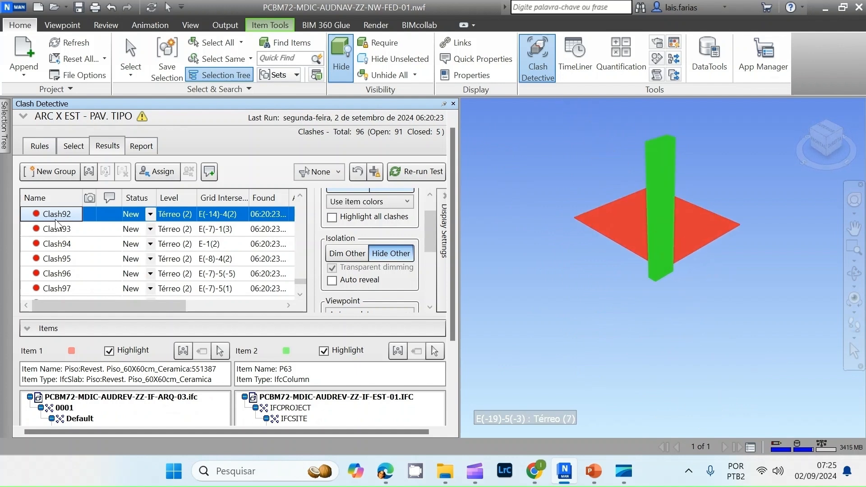
key("Up")
key("Up")
key("Up")
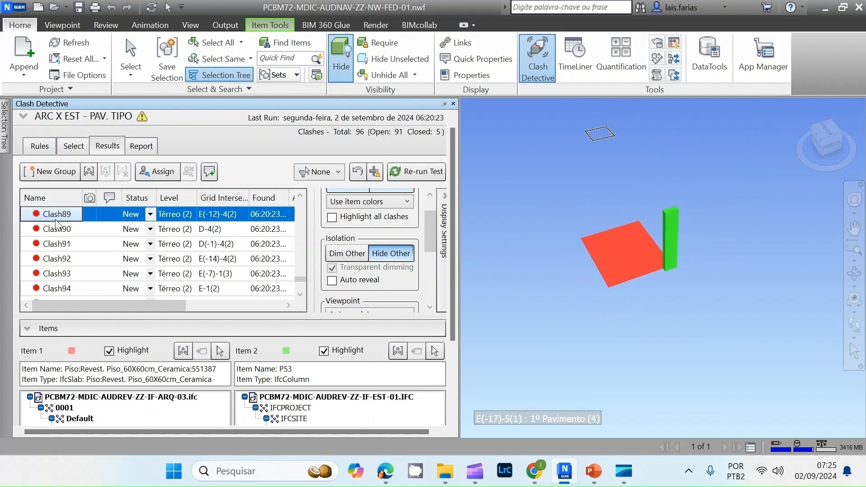
key("Up")
key("Up")
key("Down")
key("Down")
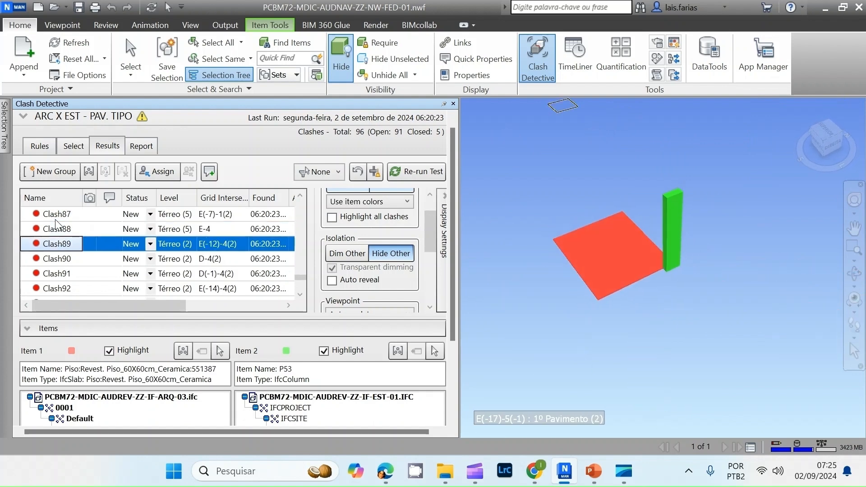
scroll(74, 246, "down", 3)
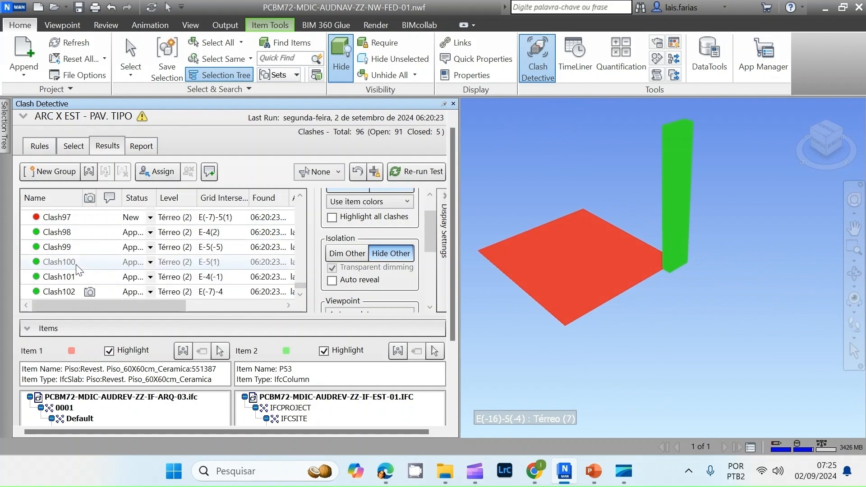
- Set the status of Clash89 to Clash97 to Approved in one go
left_click(66, 219)
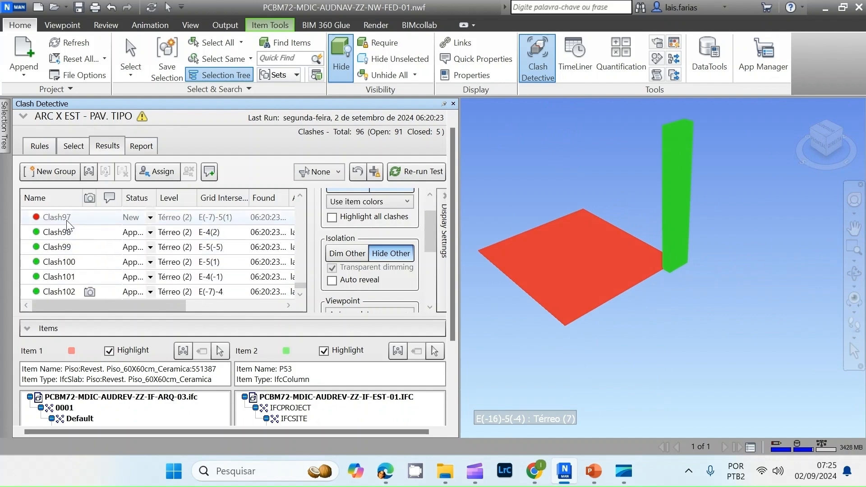
scroll(68, 237, "up", 3)
left_click(126, 262, "shift")
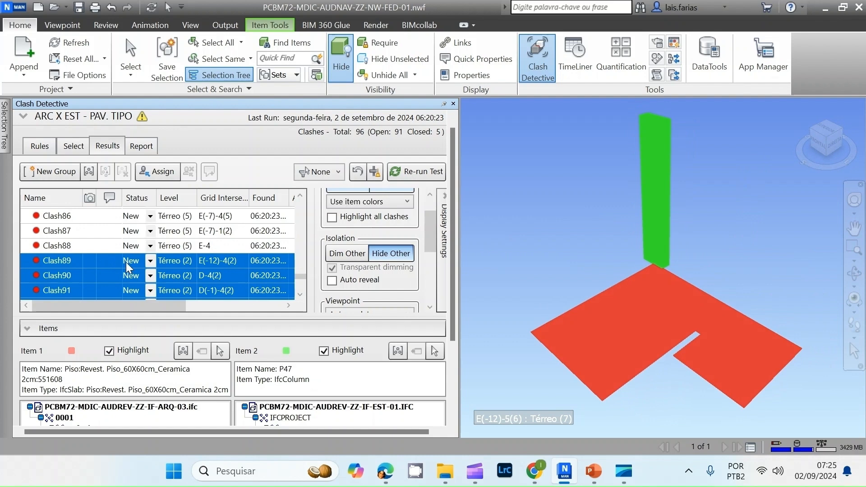
left_click(150, 262)
left_click(141, 300)
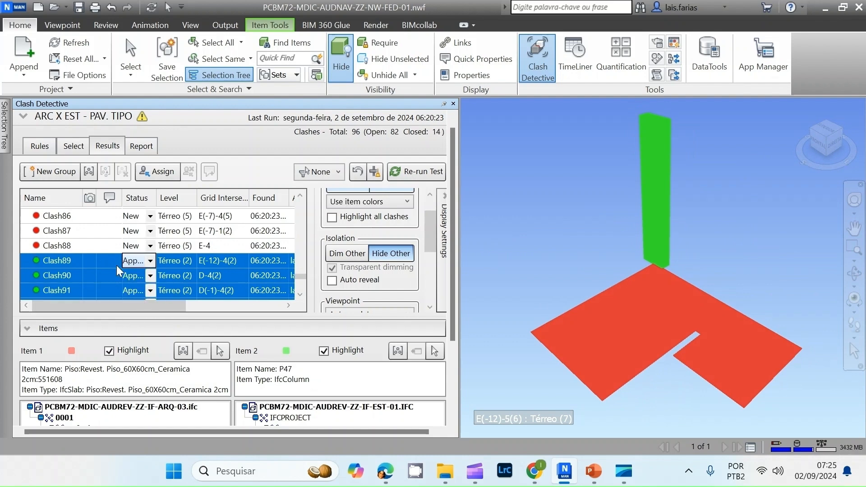
- Group the approved floor-finish and column clashes, Clash89 to Clash102, into a new clash group
left_click(64, 259)
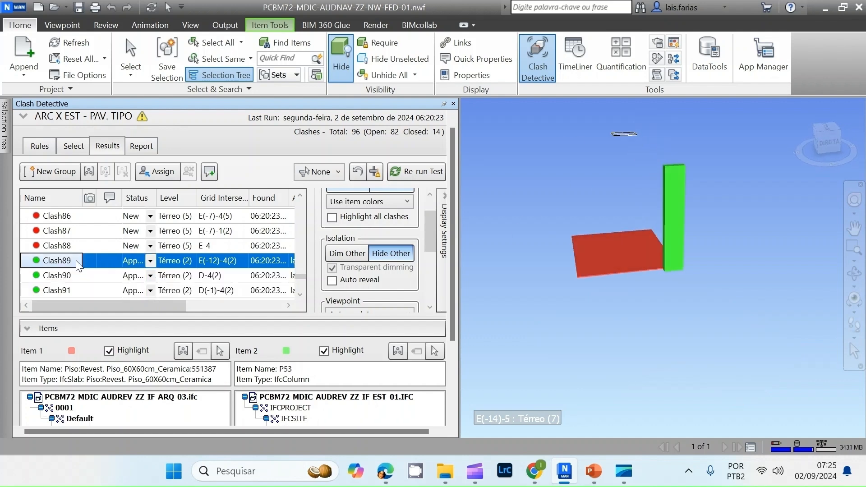
scroll(78, 270, "down", 4)
left_click(65, 292, "shift")
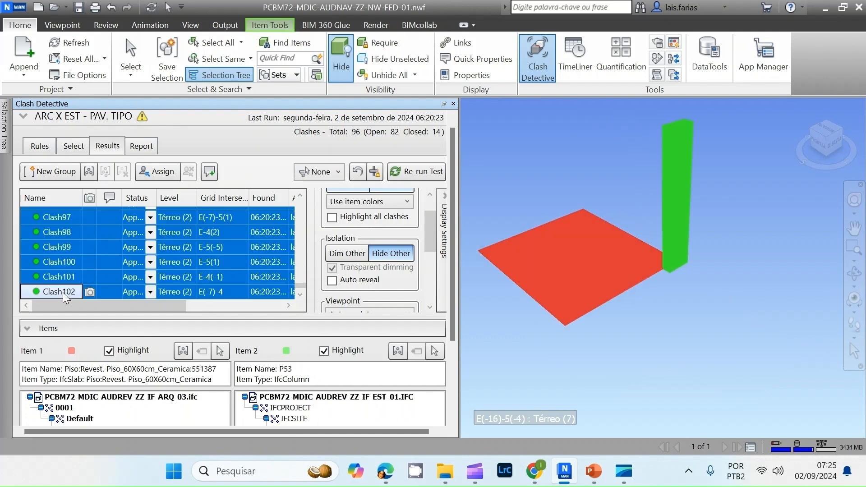
scroll(59, 262, "up", 4)
right_click(60, 263)
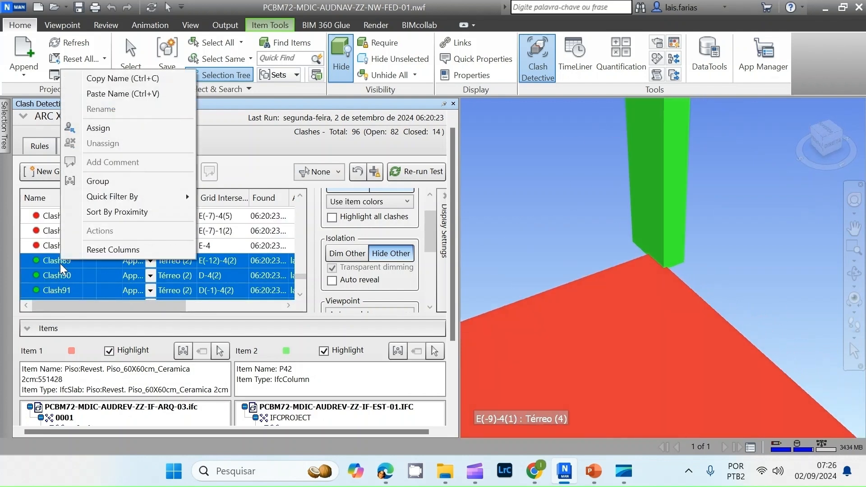
left_click(121, 181)
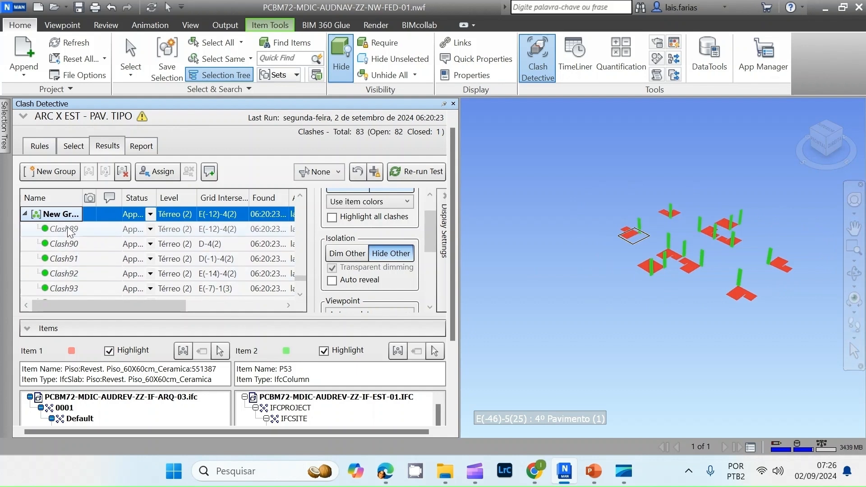
- Rename the new group of approved floor-finish and column clashes to APROVAD
right_click(54, 216)
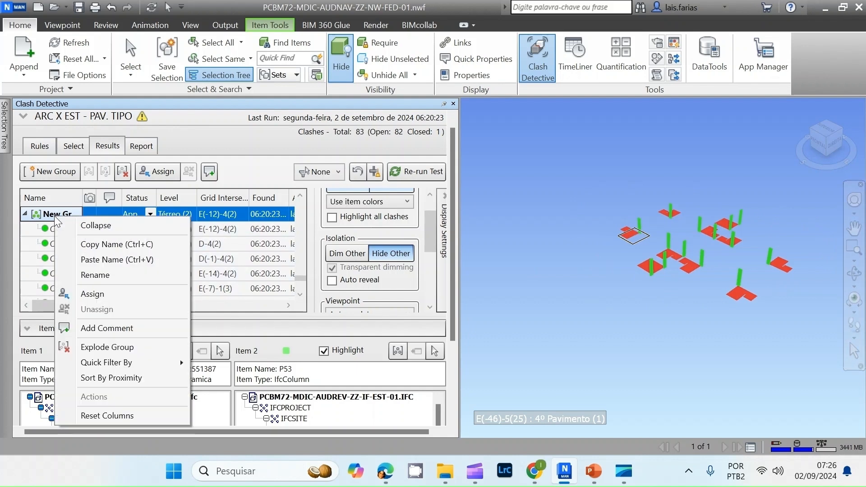
left_click(92, 273)
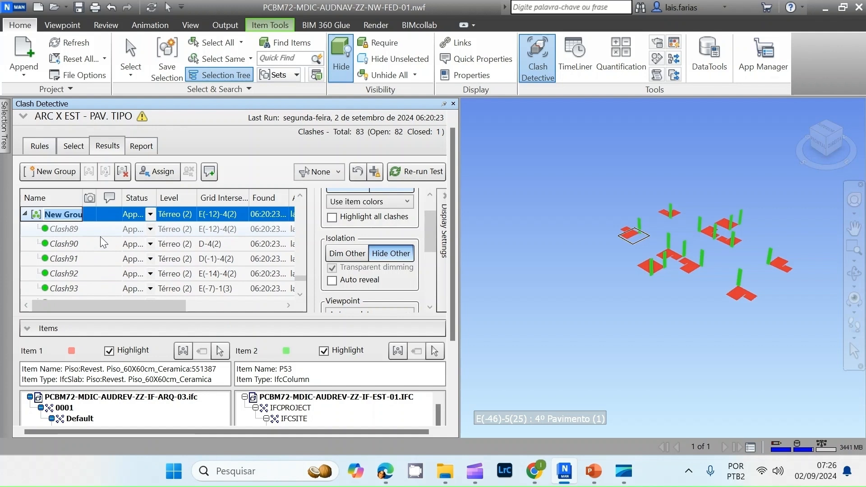
type("APRO")
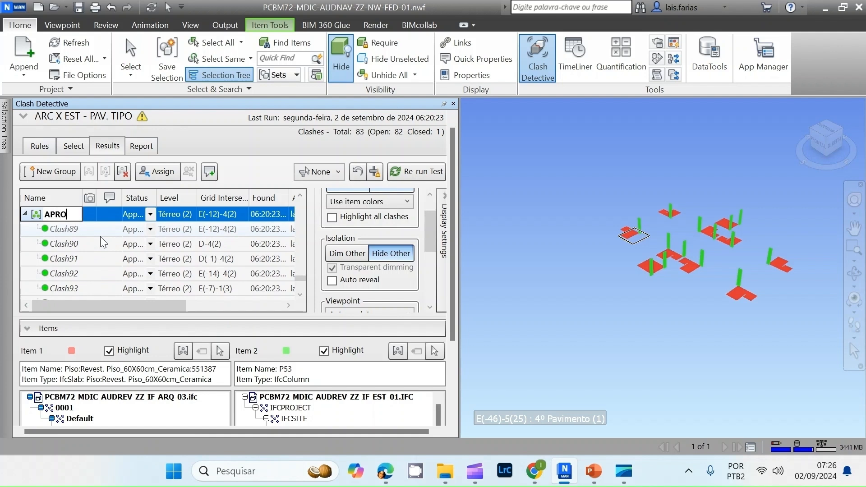
type("VAD")
key("Return")
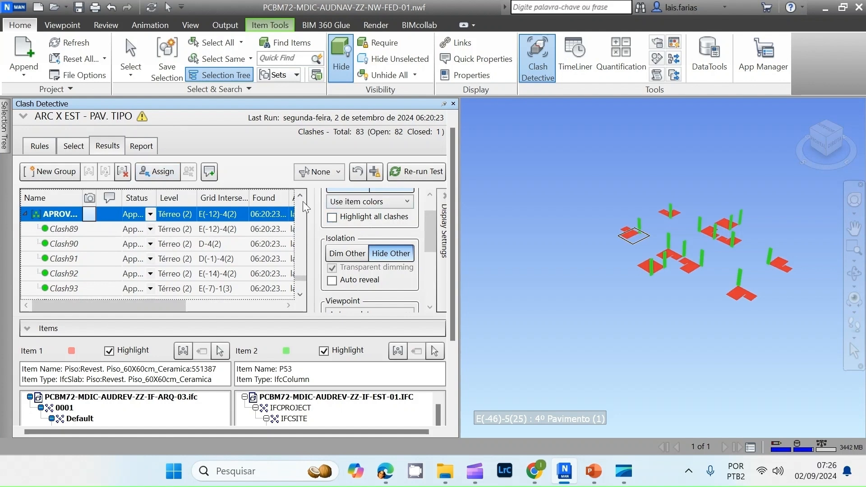
- Review the first clash groups, showing the wall and beam group and the wall and column group in the model
left_click_drag(303, 277, 308, 195)
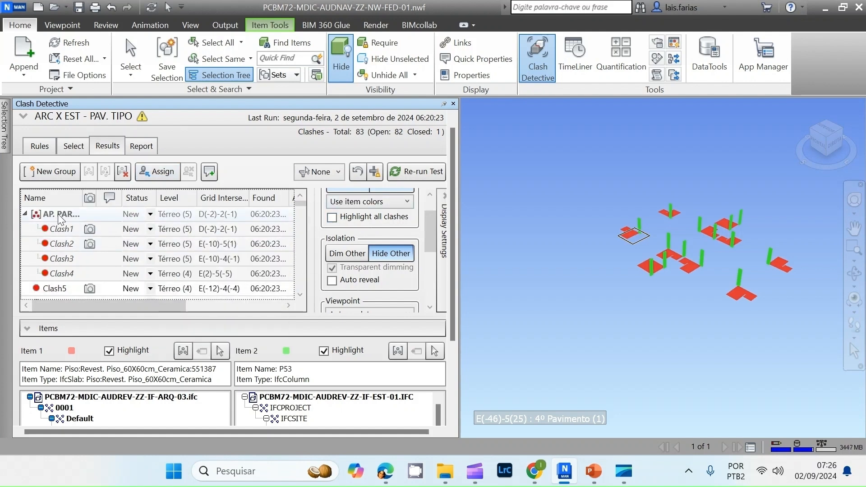
left_click(58, 214)
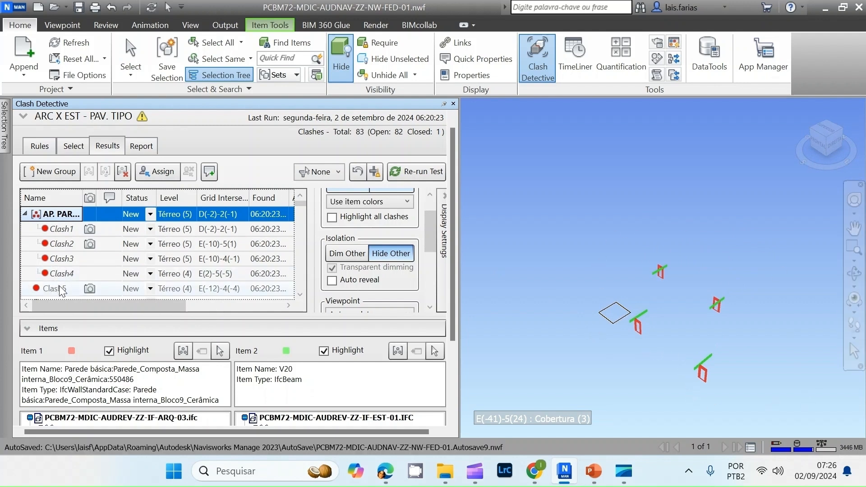
scroll(58, 283, "down", 2)
left_click(57, 253)
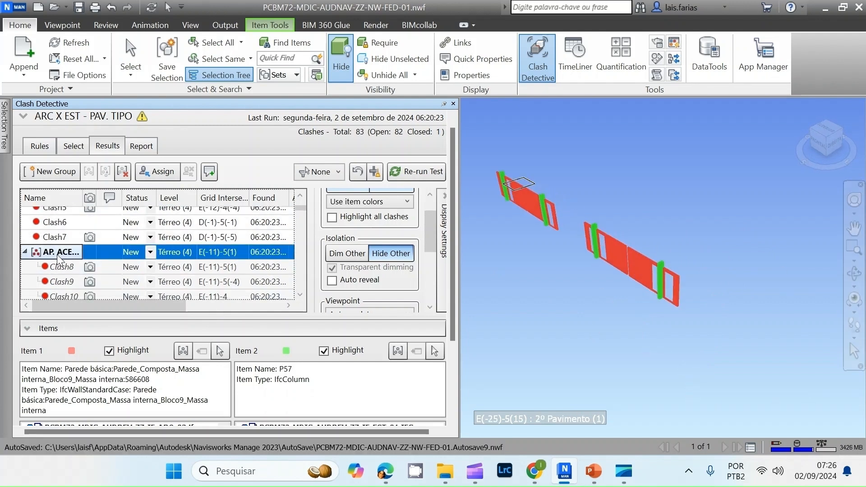
scroll(121, 194, "up", 1)
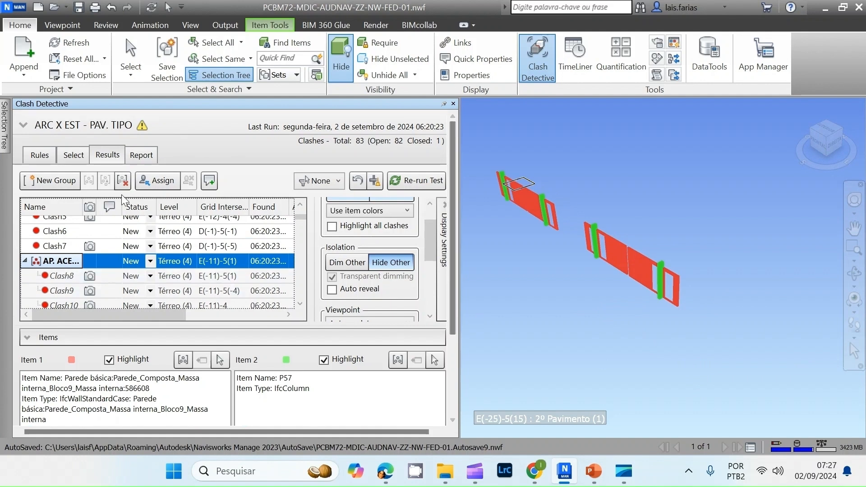
scroll(123, 244, "up", 2)
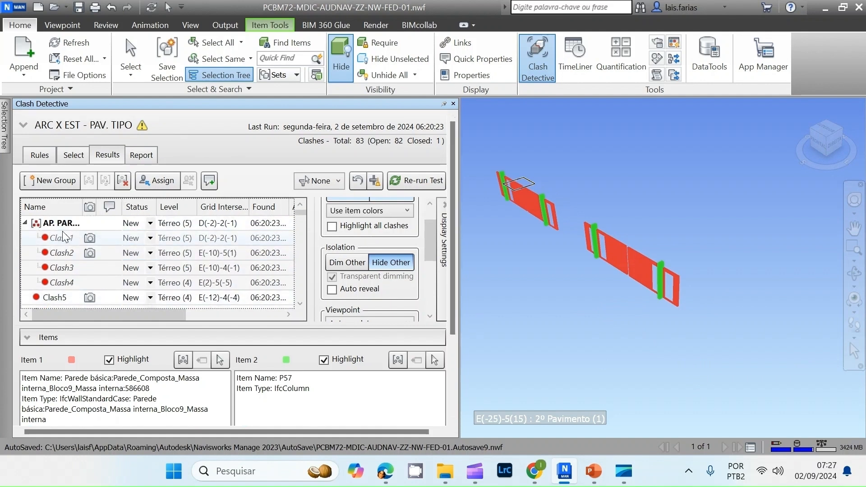
scroll(70, 248, "down", 2)
scroll(64, 262, "up", 2)
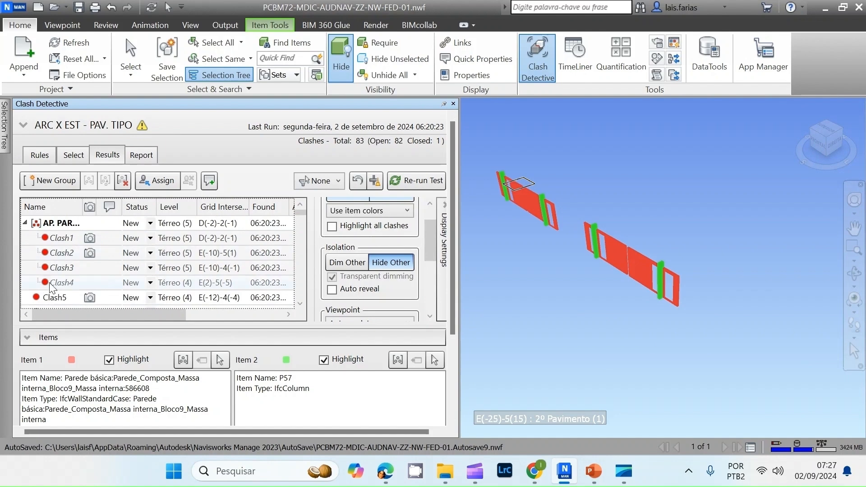
- Assign Clash5 to ARQUITETO with the note "RECORTAR A PAREDE", and switch the isolation to Dim Other with transparent dimming
left_click(60, 299)
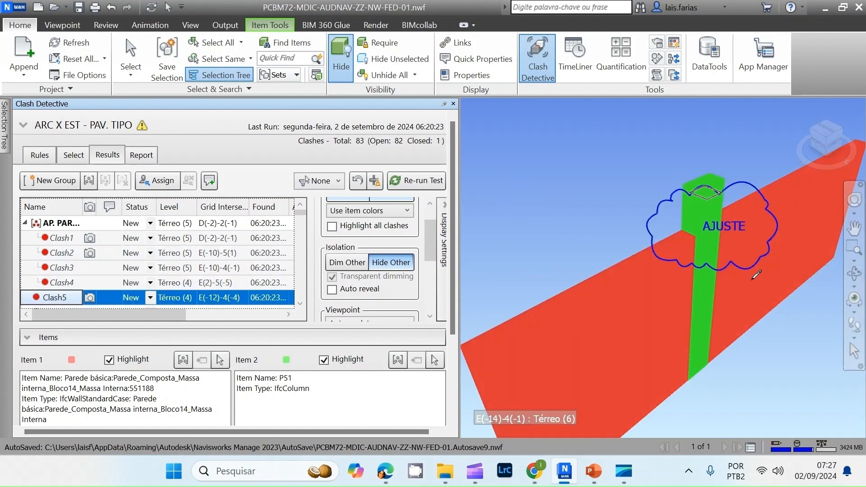
left_click(153, 179)
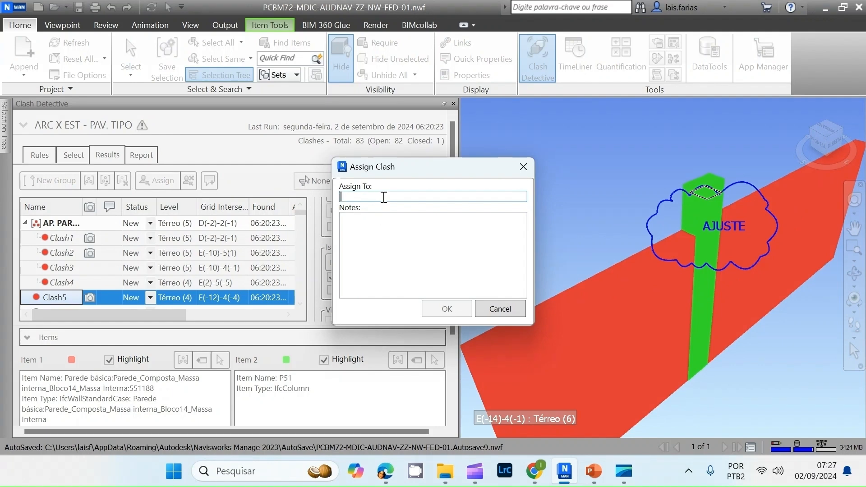
type("ARQUIT")
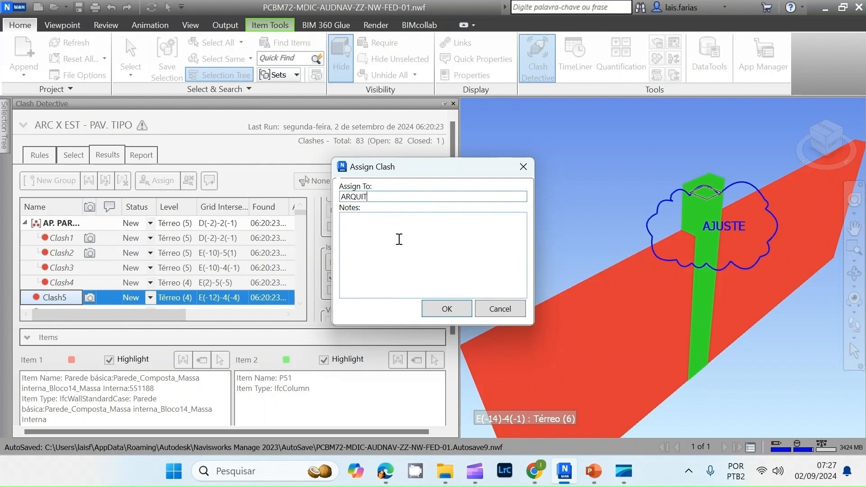
type("ETO")
left_click(399, 240)
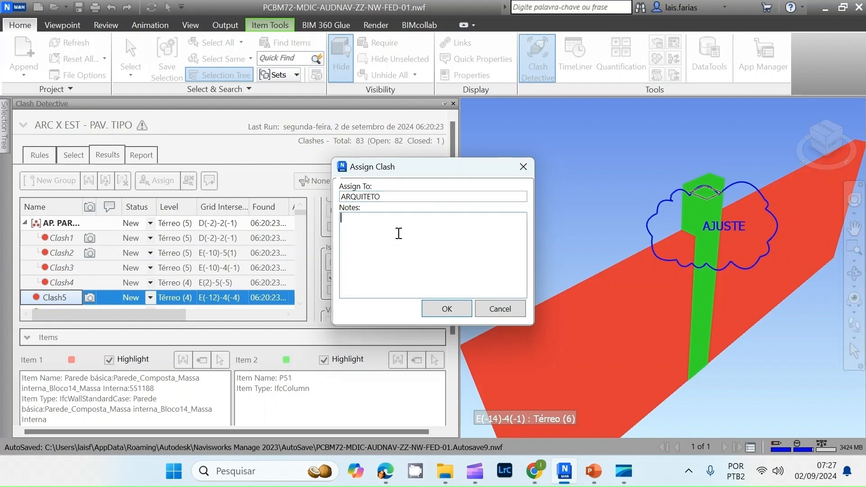
type("RECORTAR A PAREDE")
left_click(459, 306)
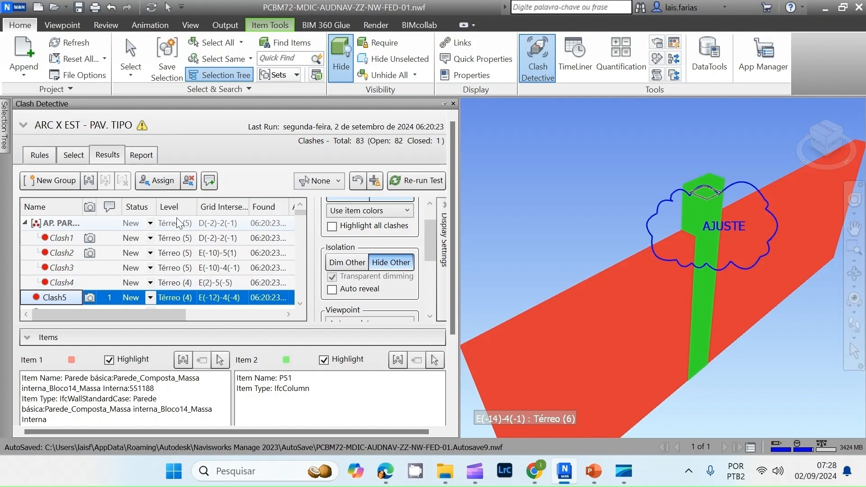
left_click(351, 262)
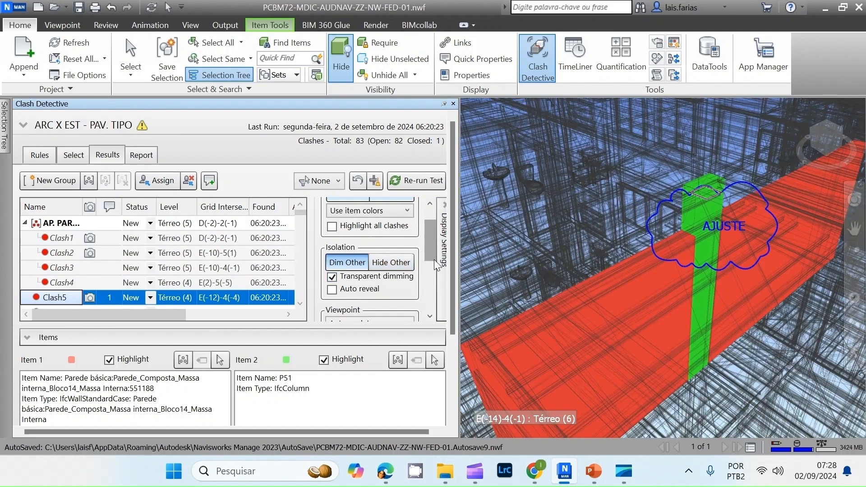
- Set the clash report to include everything for clash groups, leaving out the Approved and Resolved statuses
left_click(141, 156)
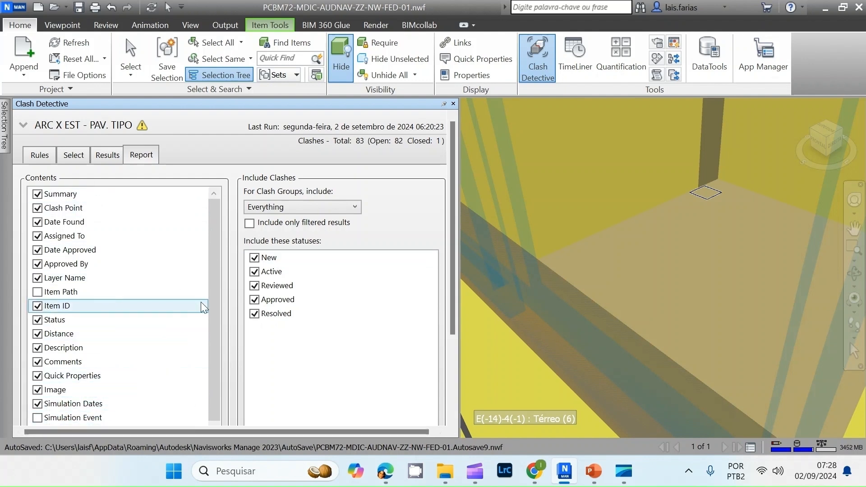
mouse_move(218, 247)
left_mouse_down()
mouse_move(221, 280)
mouse_move(220, 249)
left_mouse_up()
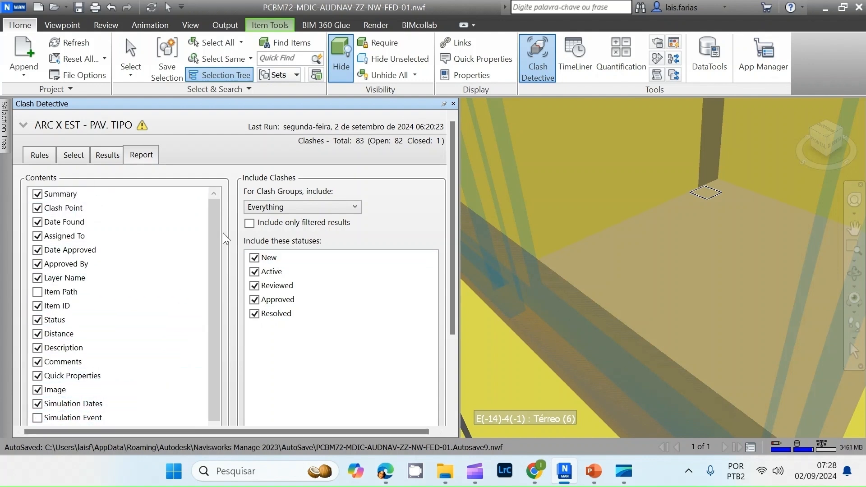
scroll(116, 235, "down", 1)
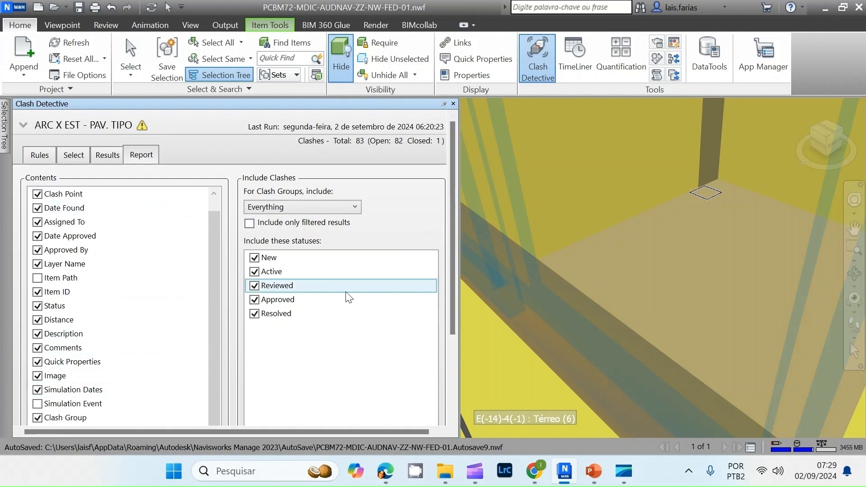
left_click_drag(454, 245, 455, 269)
left_click(308, 174)
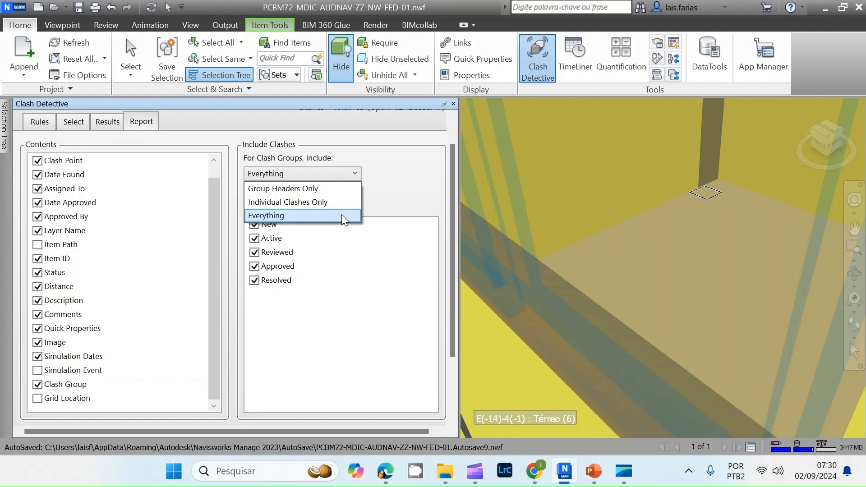
left_click(319, 216)
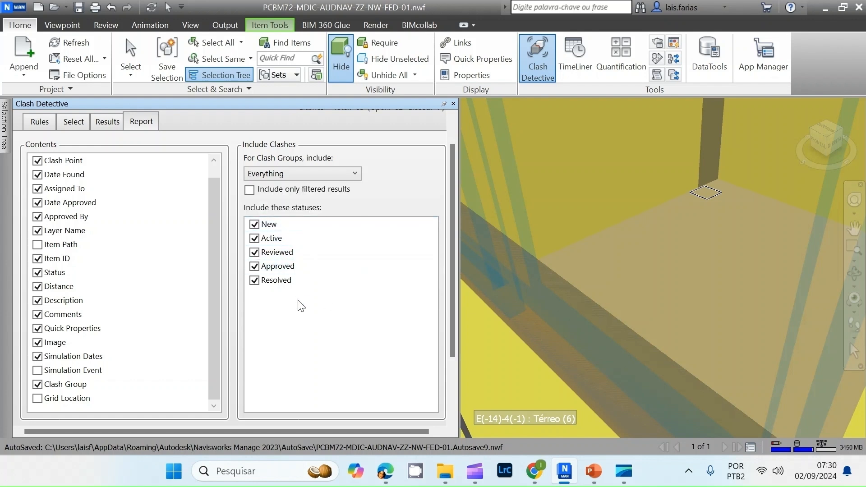
left_click(254, 267)
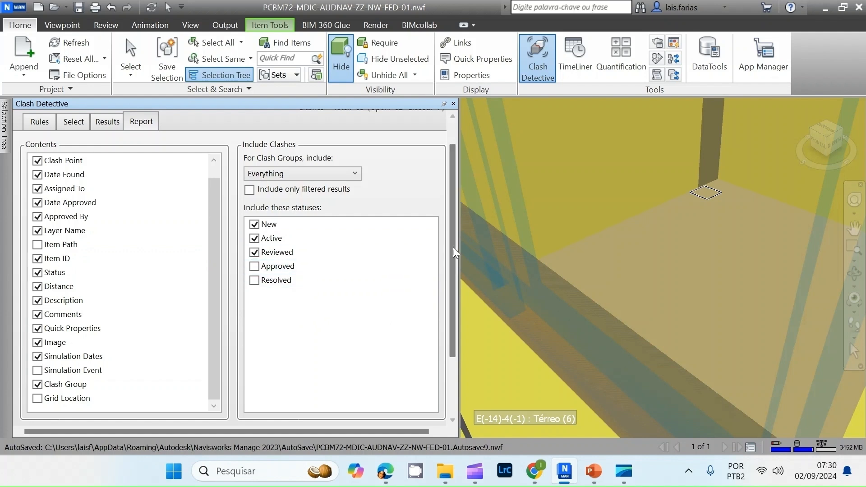
- Select the ARC X EST - PAV. TIPO test in the test list and set the report type to Current test
left_click_drag(453, 247, 442, 331)
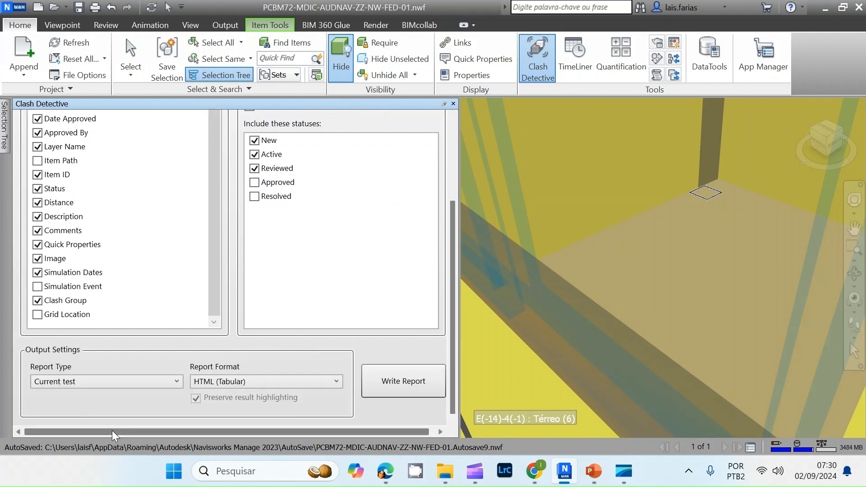
left_click(91, 384)
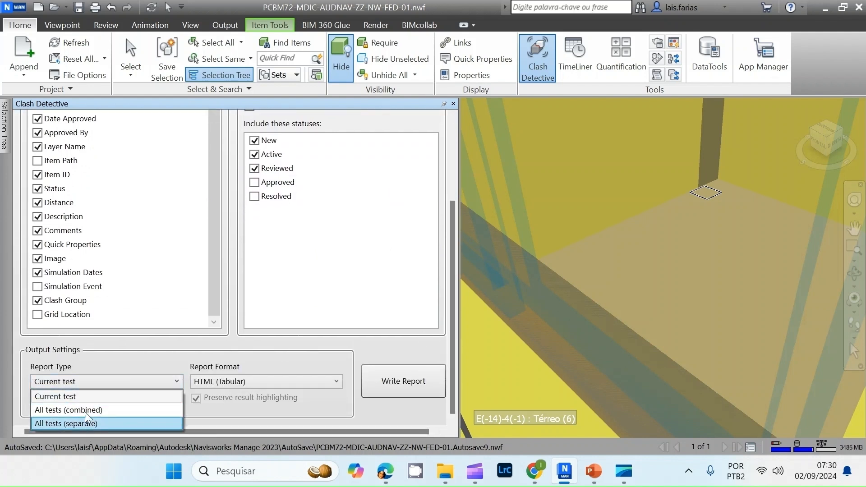
left_click(94, 396)
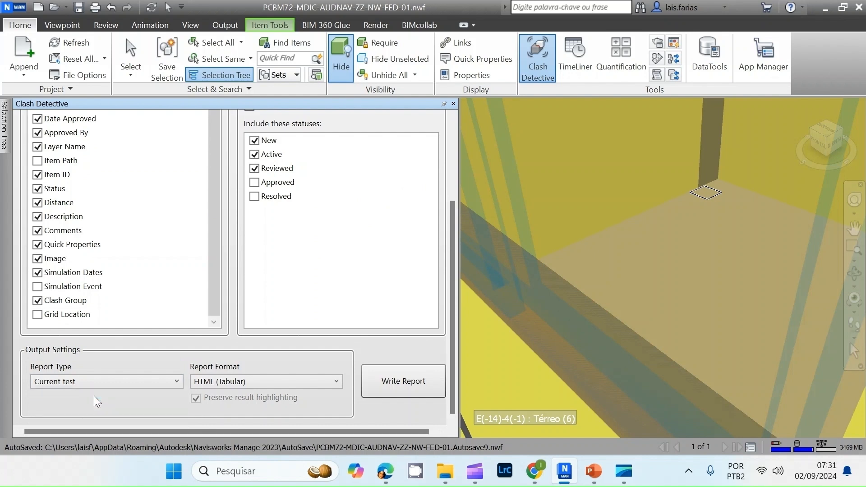
scroll(102, 217, "up", 1)
left_click_drag(459, 280, 458, 194)
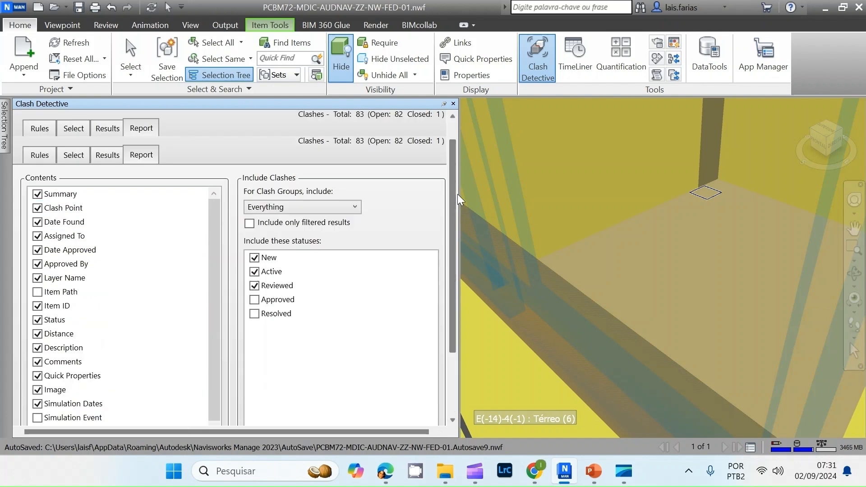
left_click(23, 125)
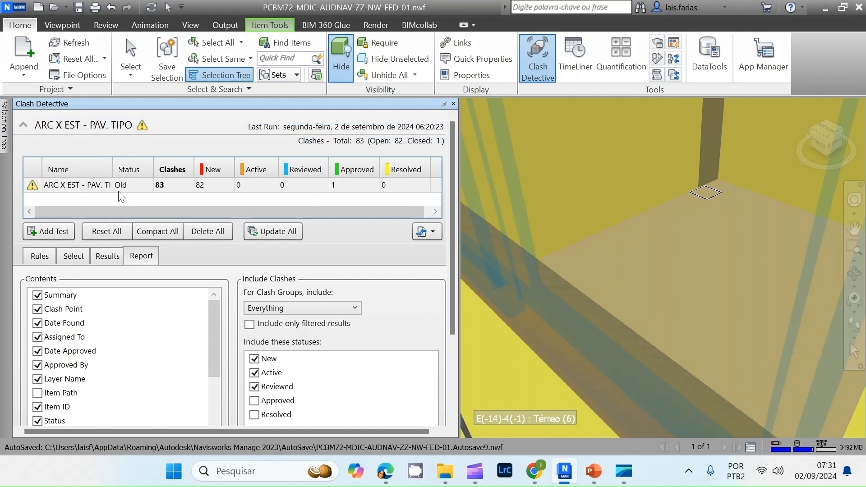
left_click(90, 186)
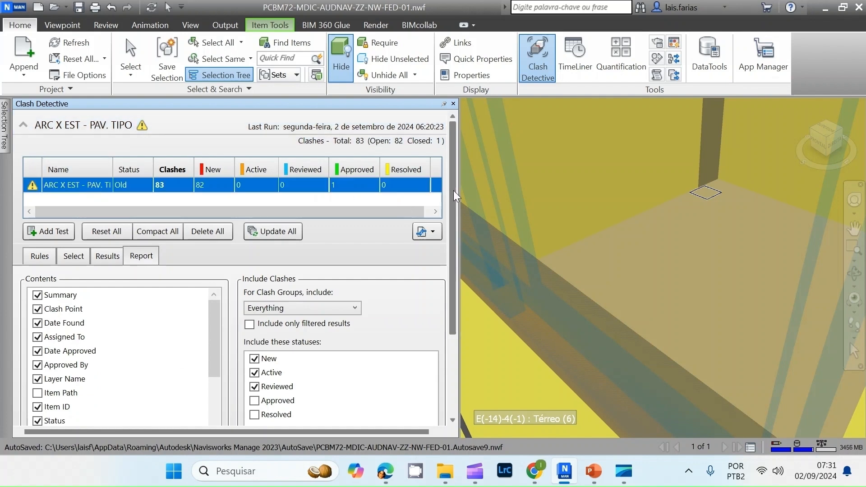
left_click_drag(453, 190, 456, 302)
left_click(176, 383)
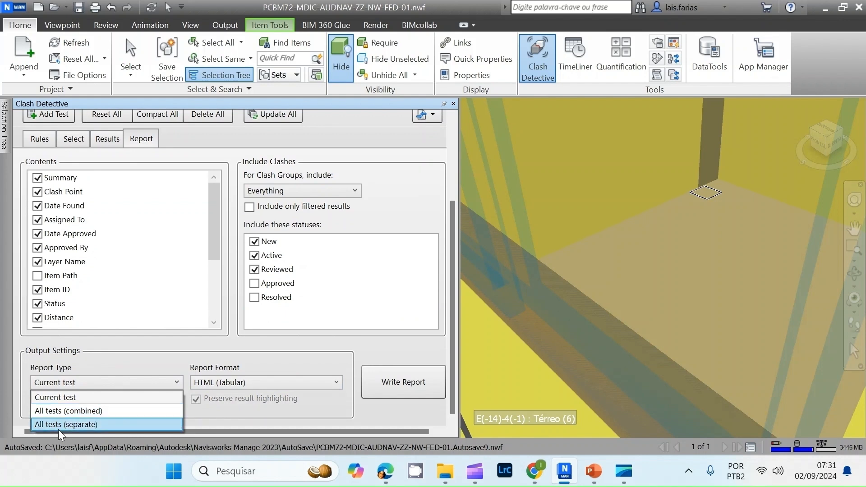
left_click(102, 398)
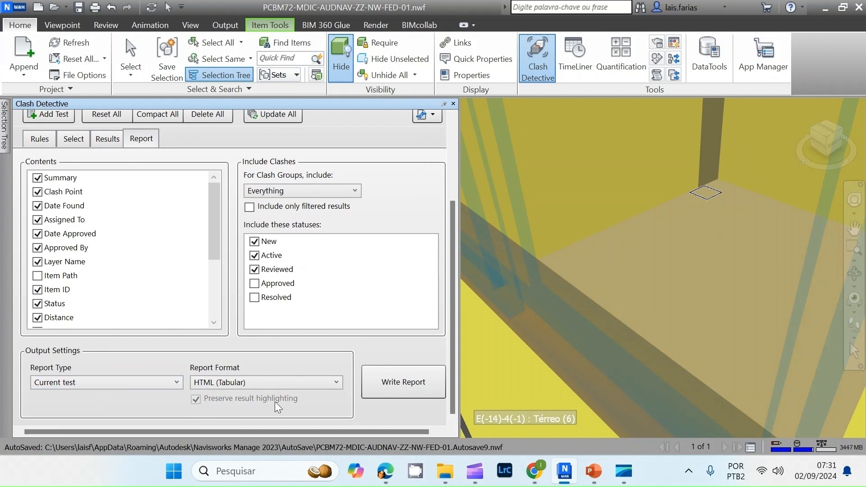
- Compare the available report formats and set the clash report to HTML (Tabular)
left_click(286, 387)
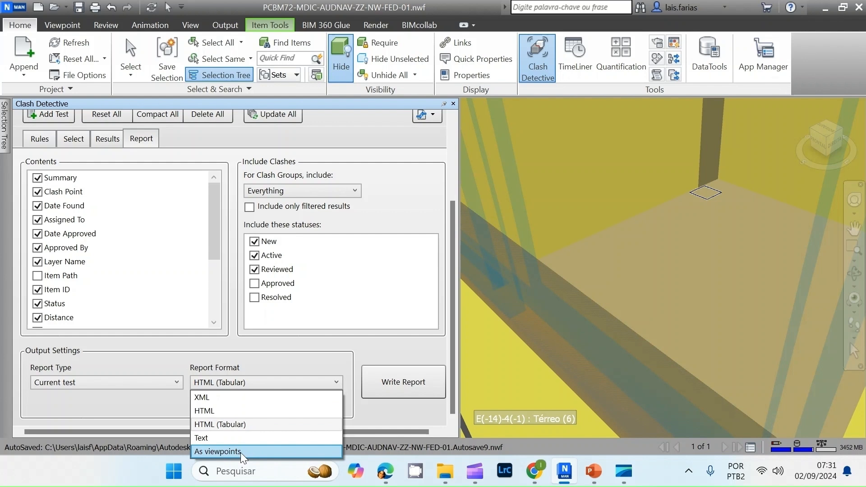
left_click(220, 398)
left_click(239, 385)
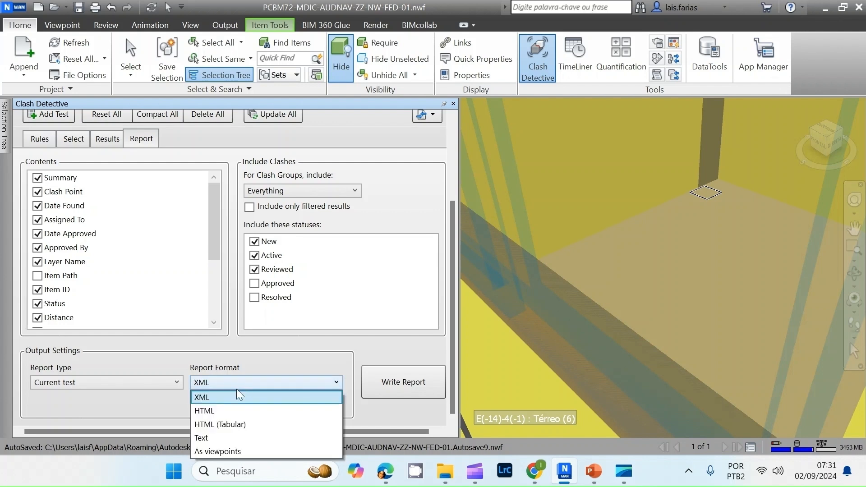
left_click(237, 424)
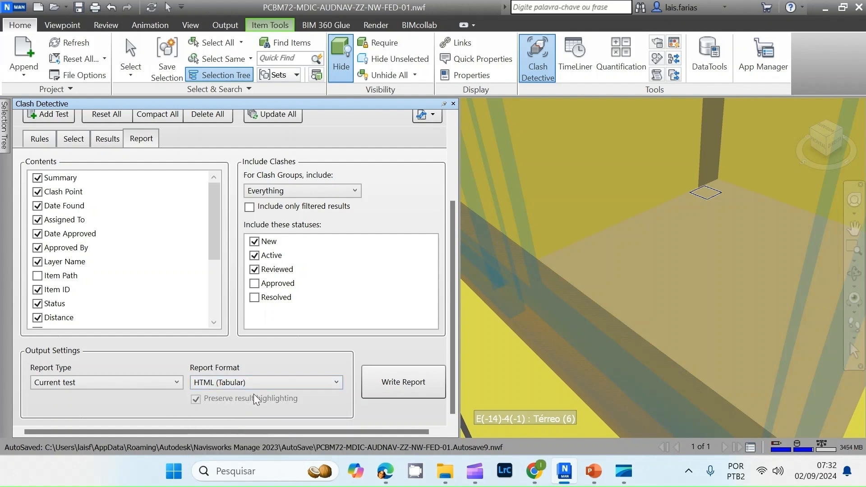
- Write the clash report and save it as PCBM72-MDIC-AUDNAV-ZZ-TX-FED-01 in the CONTEINERS DE INFORMAÇÃO folder
left_click(408, 389)
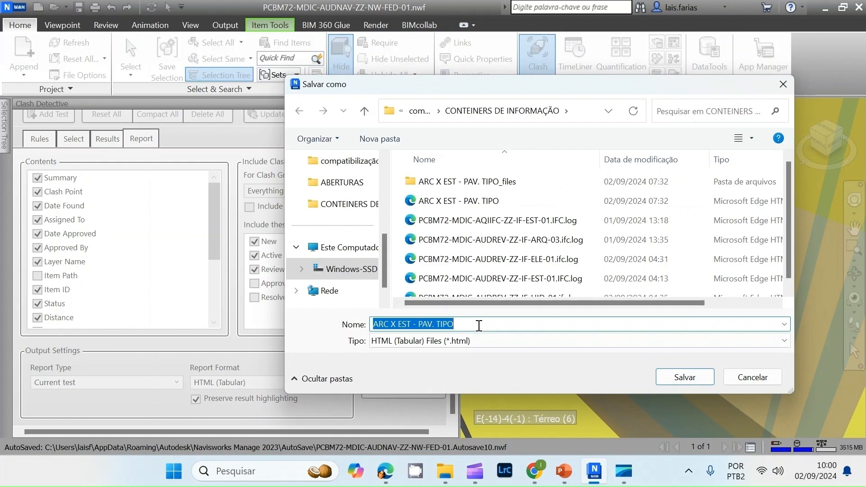
type("PCBM72-MDIC-AUDNAV-ZZ-NW-FED-01")
double_click(482, 325)
type("TX")
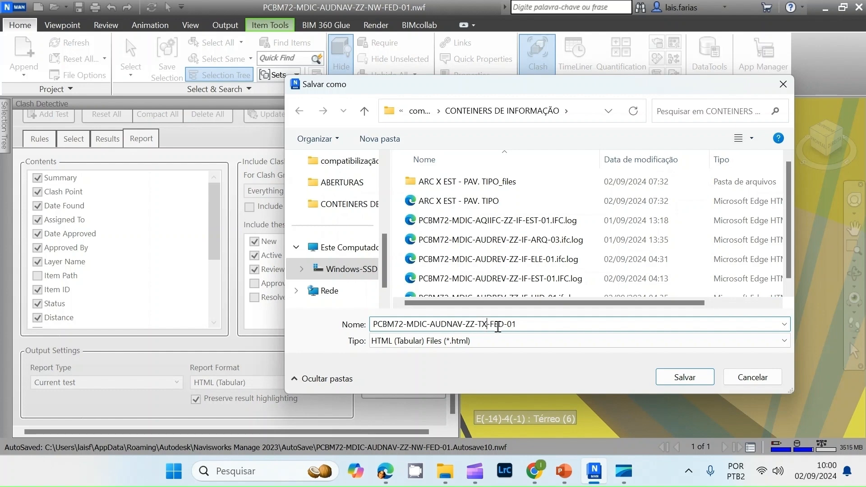
left_click(669, 374)
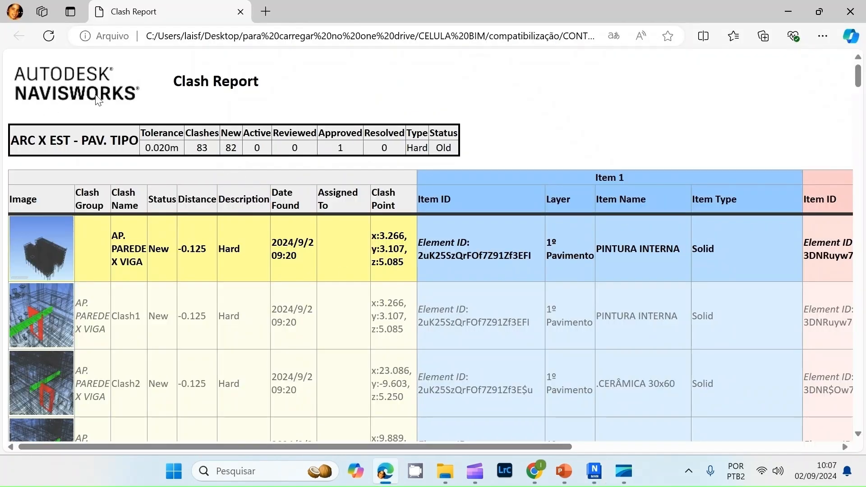
- In the browser, examine the clash report's test summary and its columns from Image through Item 1, Item 2 and Comments
scroll(316, 316, "down", 2)
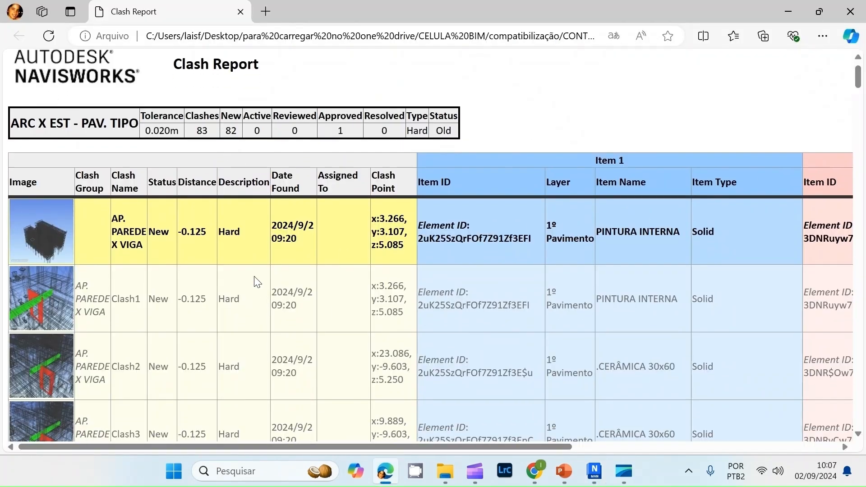
scroll(194, 231, "up", 2)
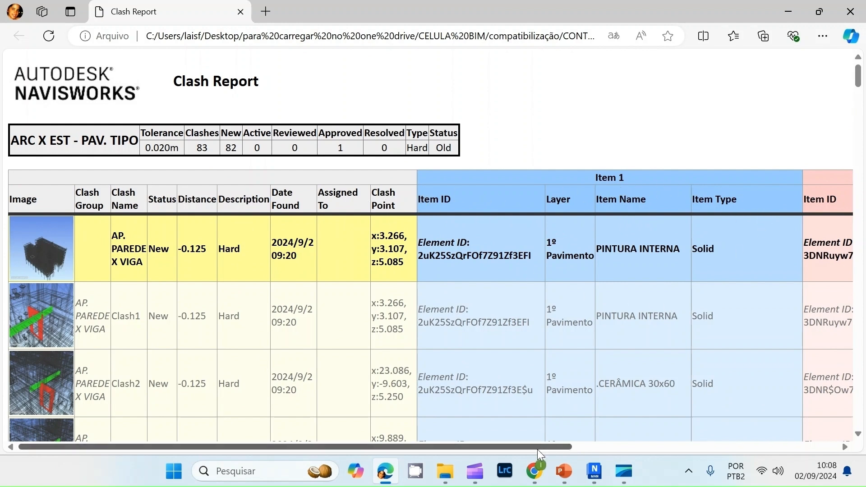
left_click_drag(533, 447, 788, 440)
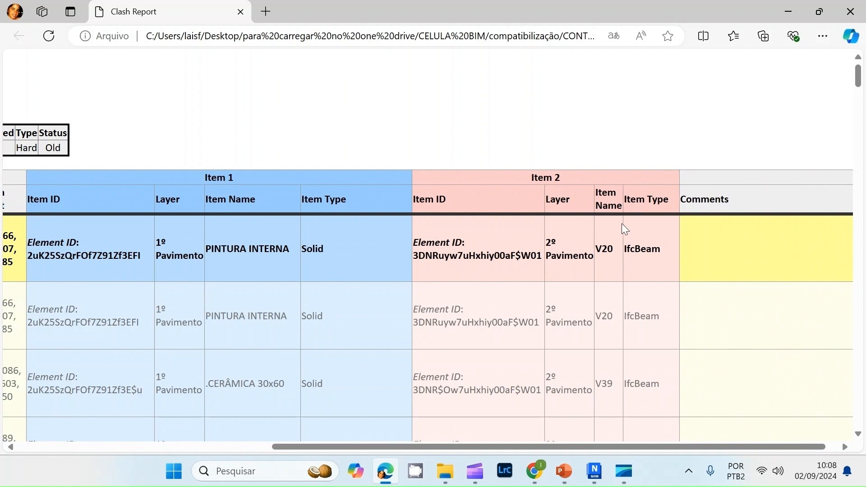
left_click_drag(654, 448, 760, 447)
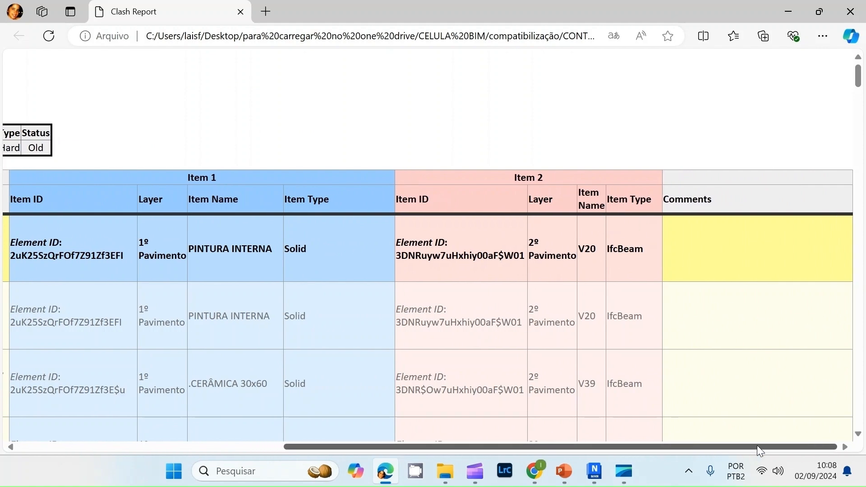
left_click_drag(700, 445, 393, 445)
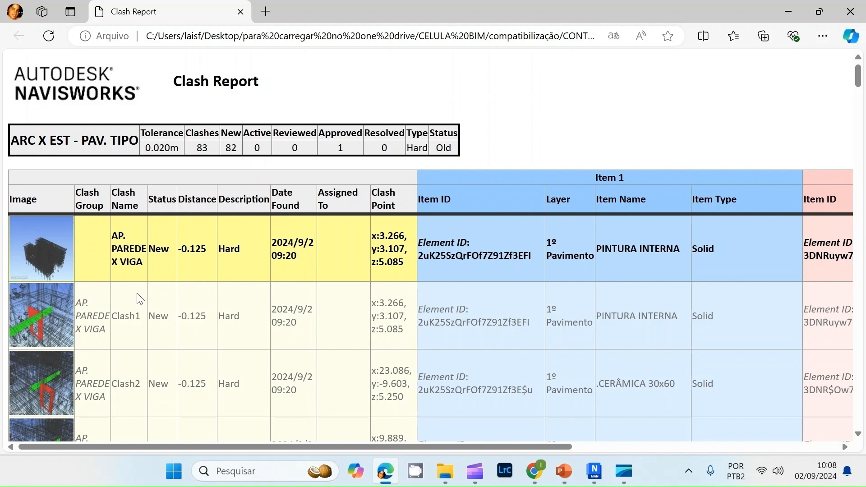
- Review how the report lists the AP. PAREDE X VIGA and AP. ACESSO groups and the ungrouped clashes between them
scroll(135, 295, "down", 3)
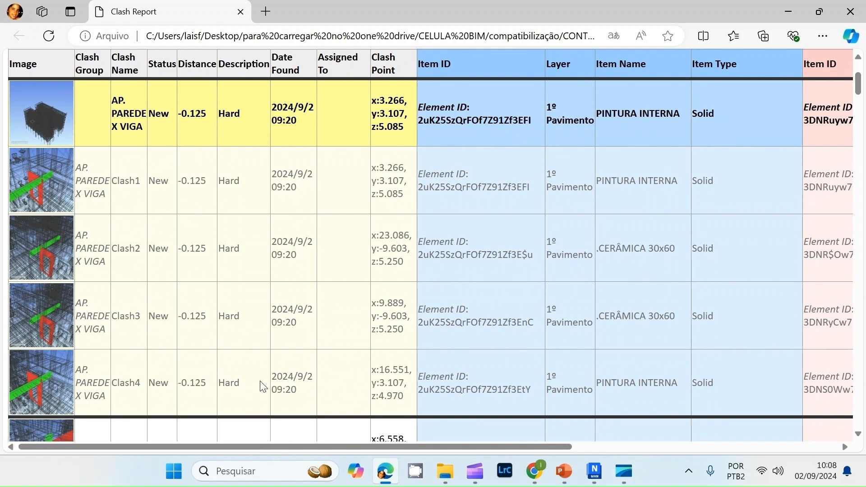
scroll(263, 386, "down", 5)
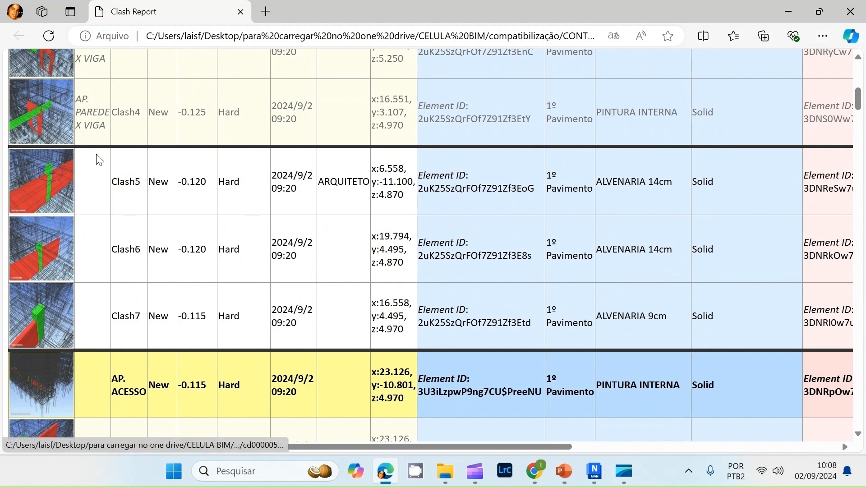
scroll(154, 205, "up", 4)
scroll(27, 348, "down", 1)
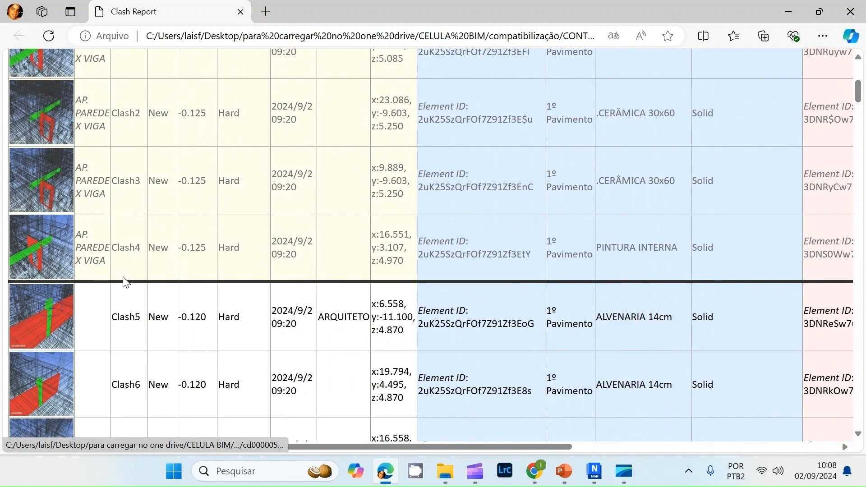
scroll(152, 288, "down", 1)
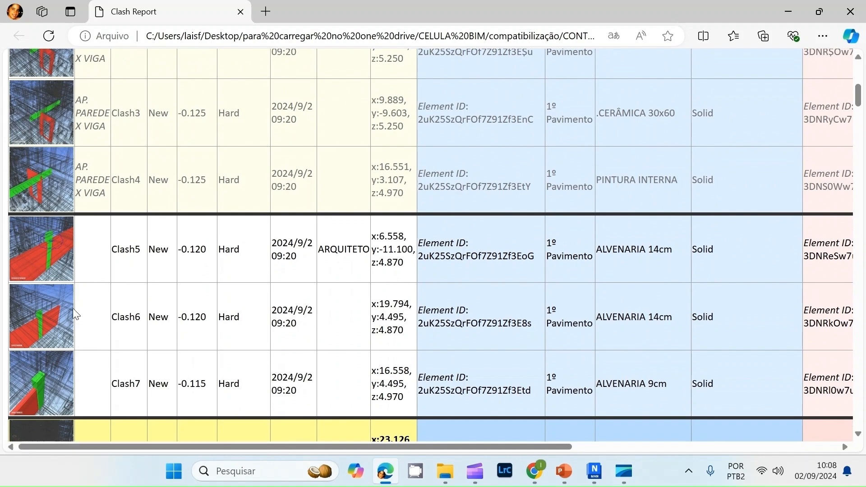
scroll(78, 369, "down", 3)
scroll(153, 246, "down", 1)
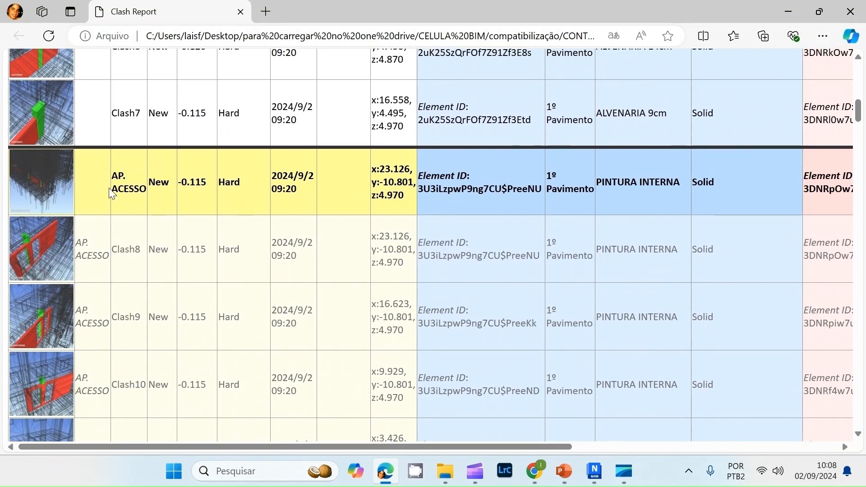
scroll(123, 209, "down", 2)
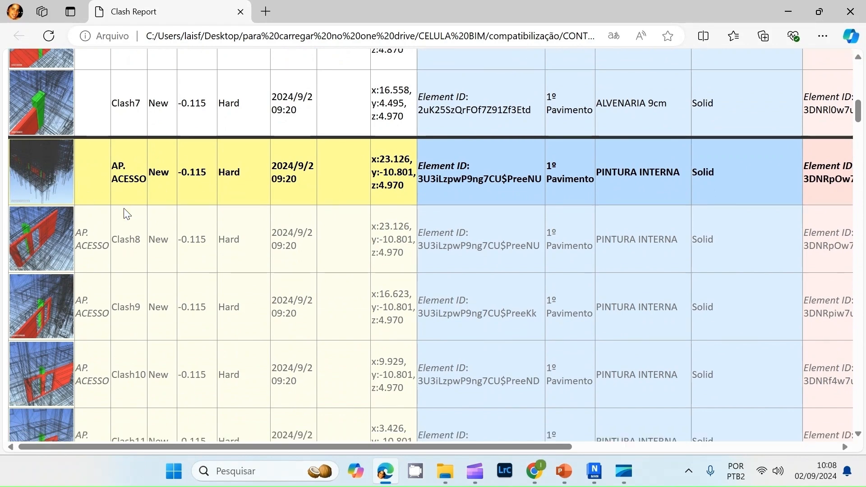
scroll(103, 154, "up", 1)
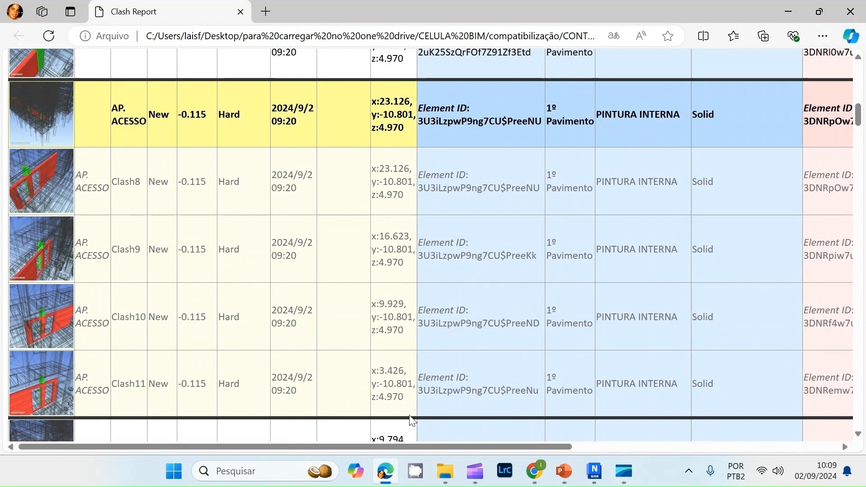
- Check the Comments entry for Clash5 in the report and look through the remaining clash rows
scroll(338, 370, "up", 6)
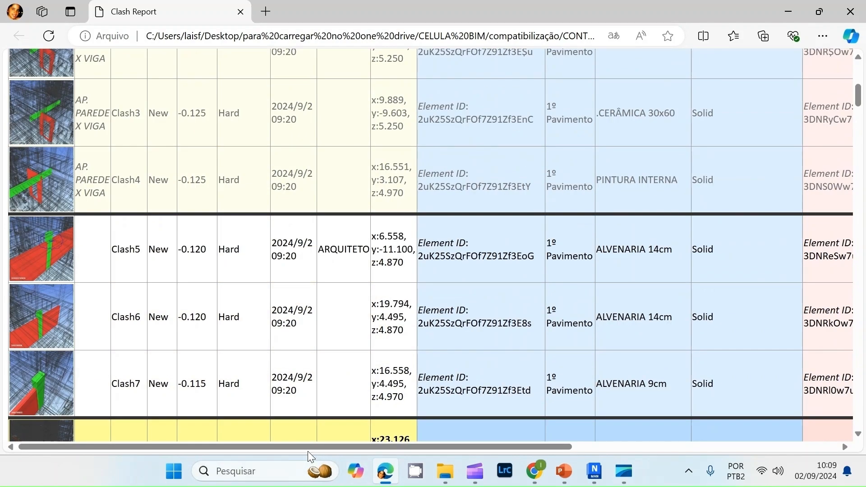
left_click_drag(304, 451, 570, 450)
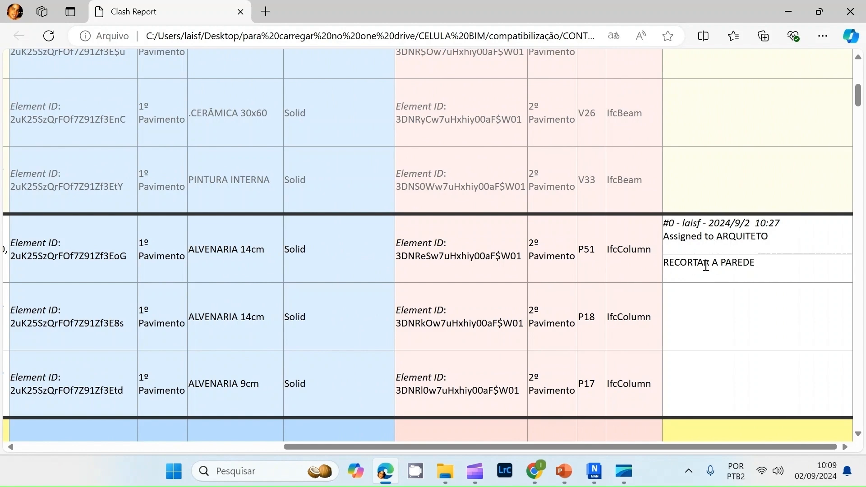
scroll(728, 267, "up", 5)
scroll(745, 226, "down", 7)
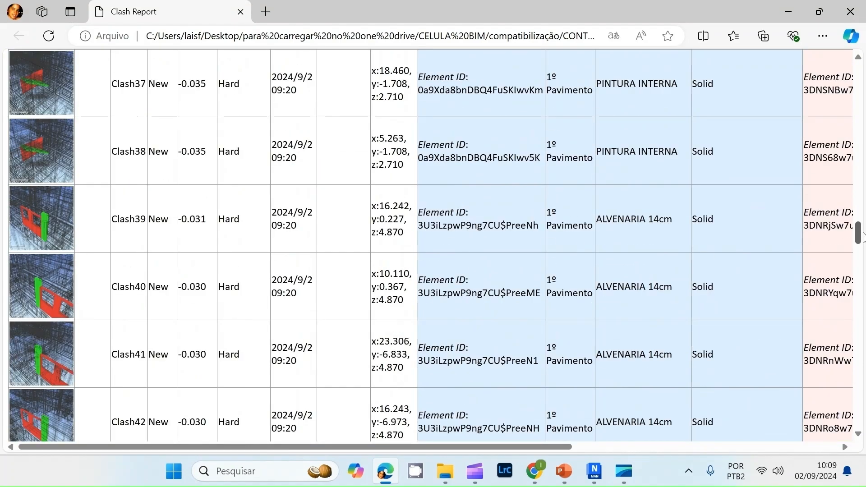
- Review the clash report through to its last clash and open the image of Clash1 at full size
left_click_drag(862, 239, 862, 442)
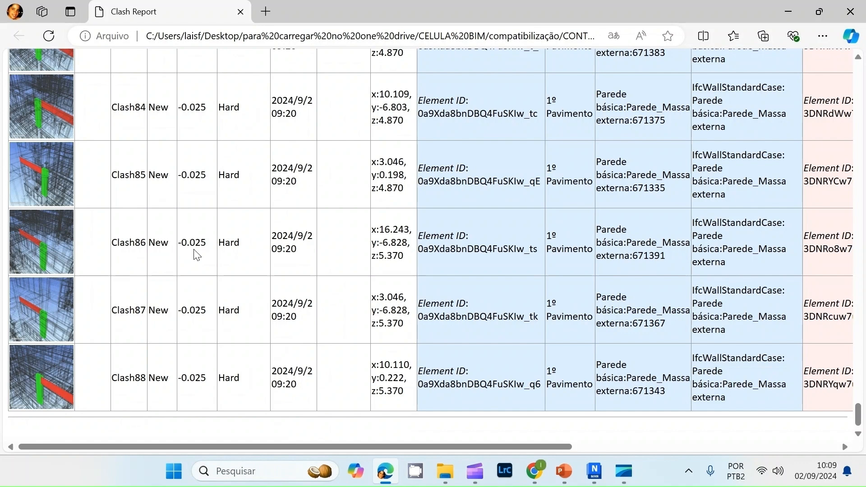
left_click_drag(859, 414, 858, 62)
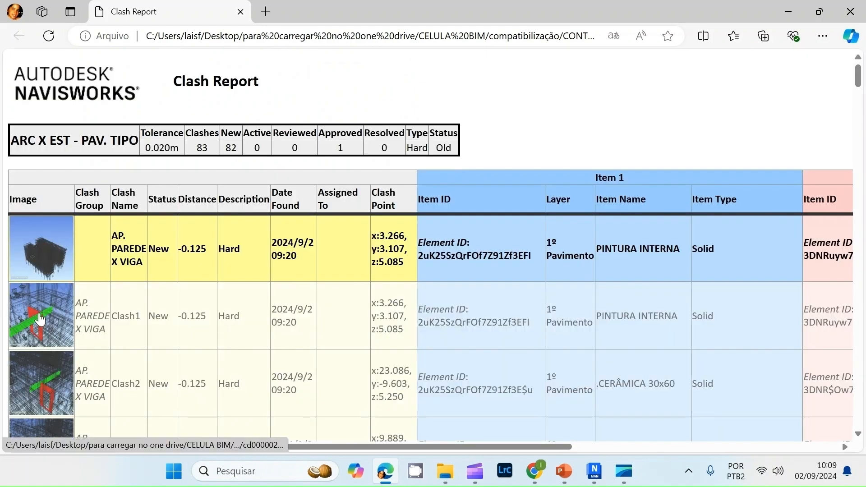
left_click(40, 318)
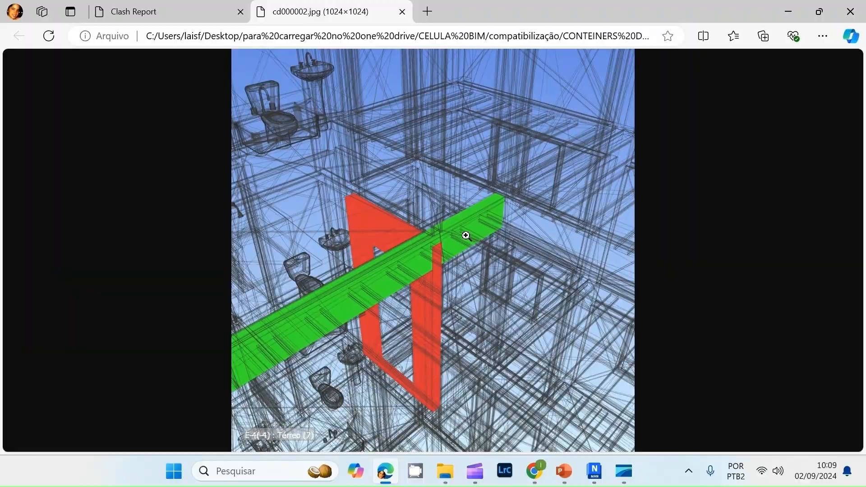
- Switch to Navisworks and open the BIMcollab BCF Manager, resizing the side panels to leave room for the model view
key("alt+Tab")
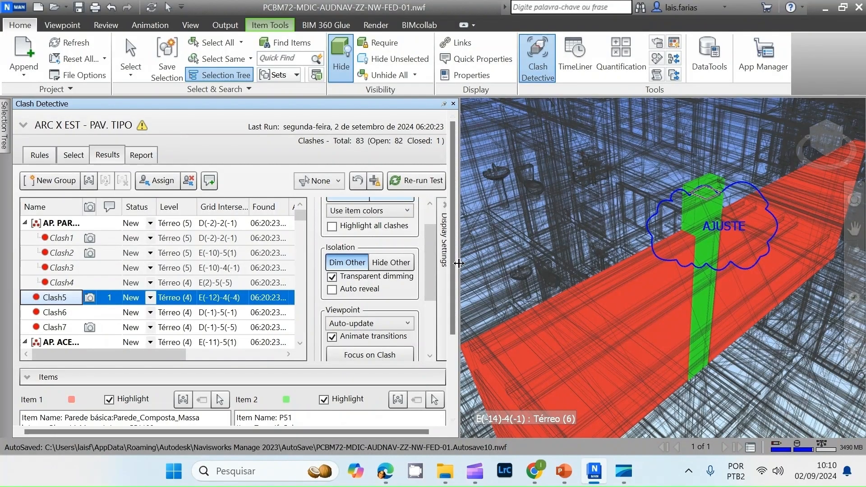
left_click_drag(459, 263, 313, 266)
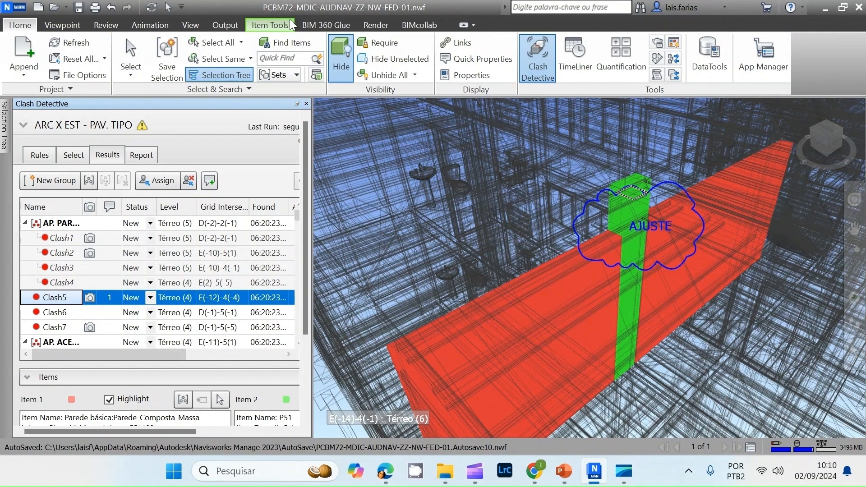
left_click(418, 25)
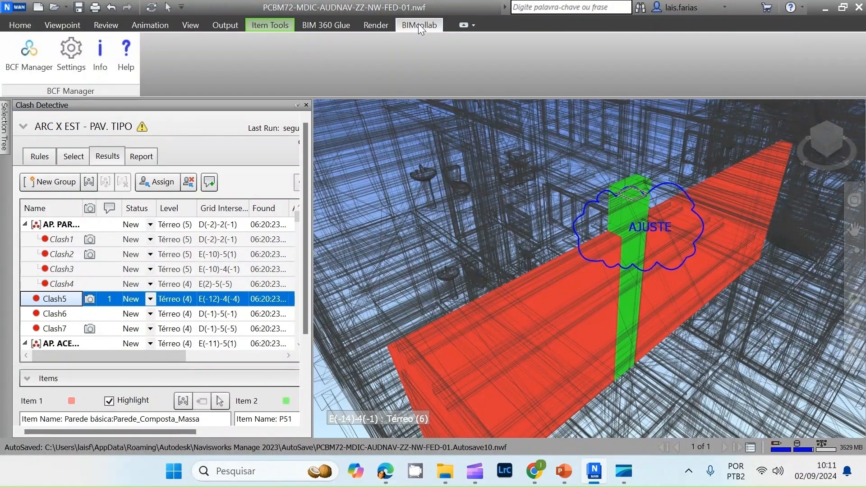
left_click(32, 52)
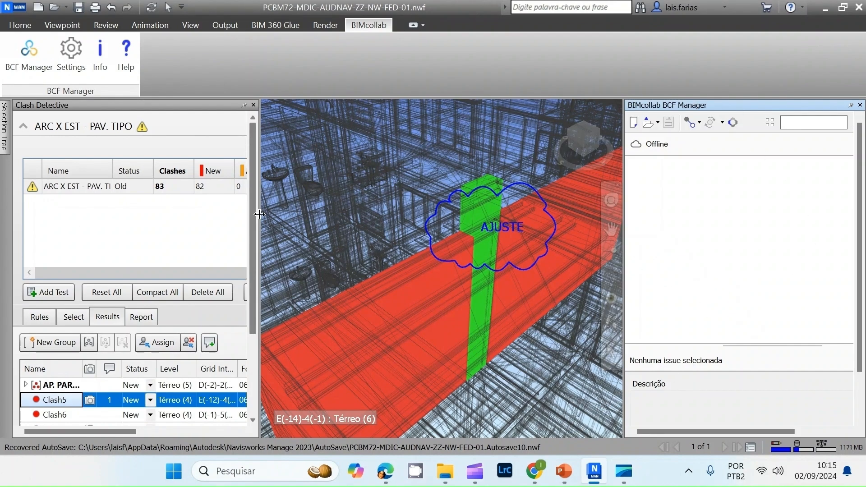
left_click_drag(256, 214, 252, 214)
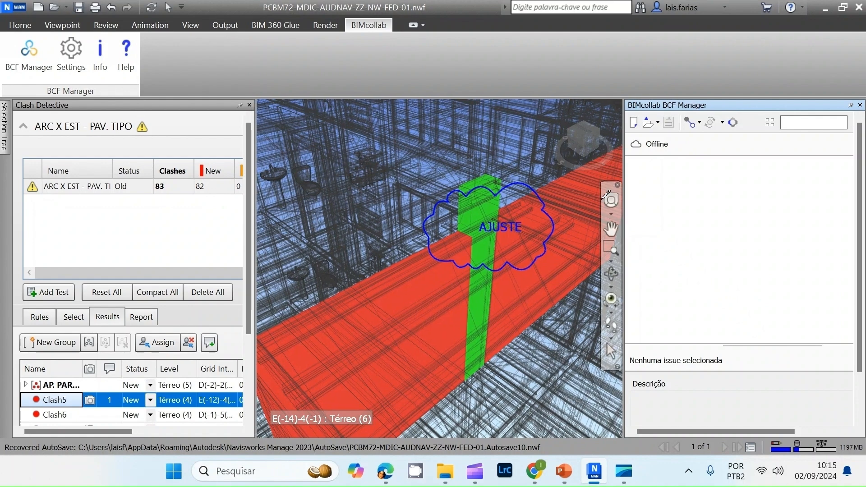
left_click_drag(623, 176, 594, 170)
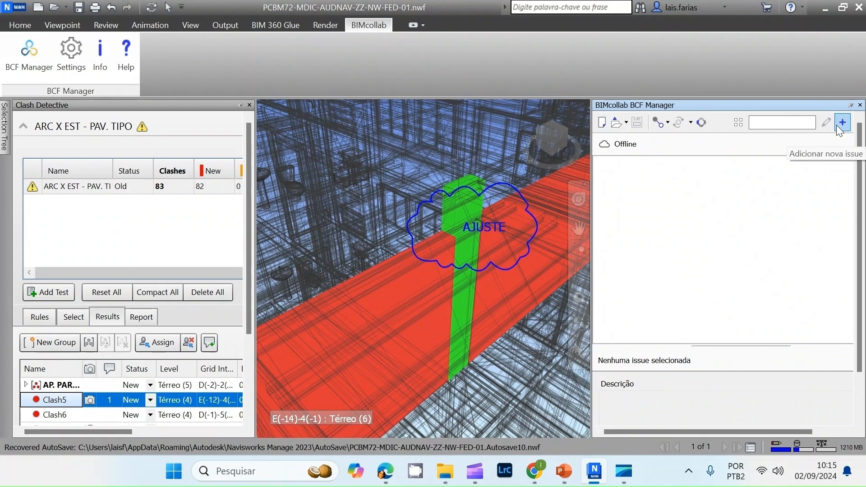
- Isolate the AP. PAREDE X VIGA clash group in the model by hiding all other items
left_click(58, 387)
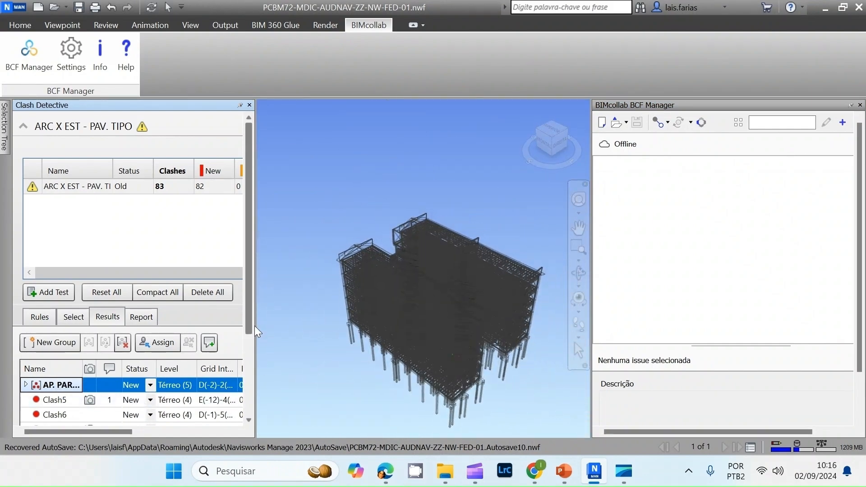
left_click(22, 127)
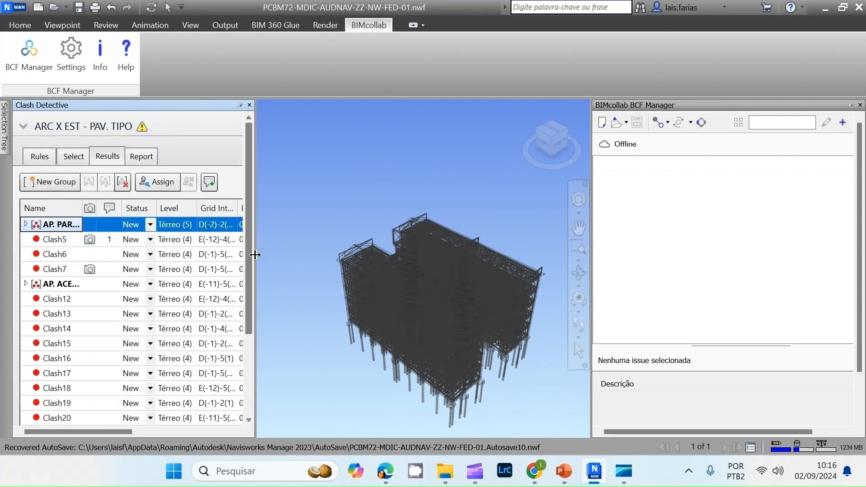
left_click_drag(255, 255, 341, 257)
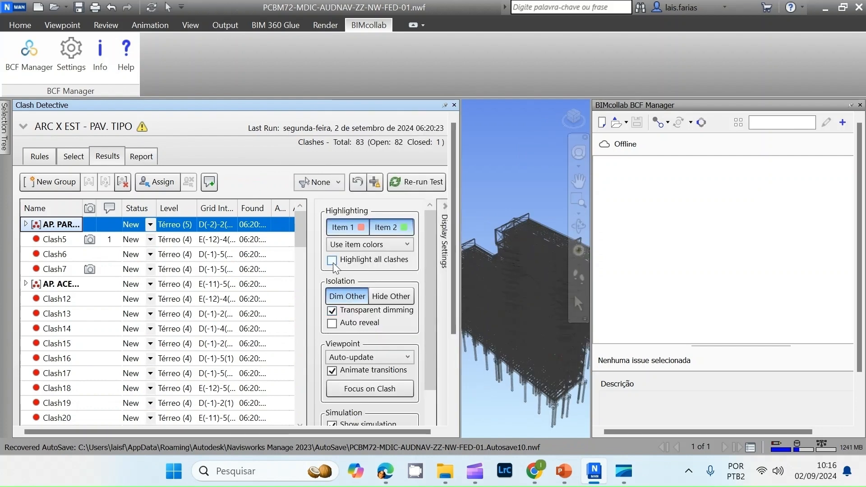
left_click(391, 296)
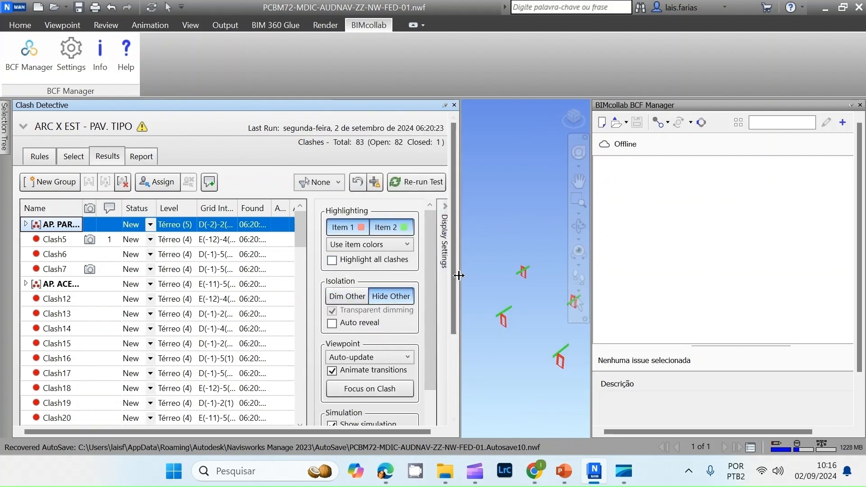
left_click_drag(459, 282, 212, 260)
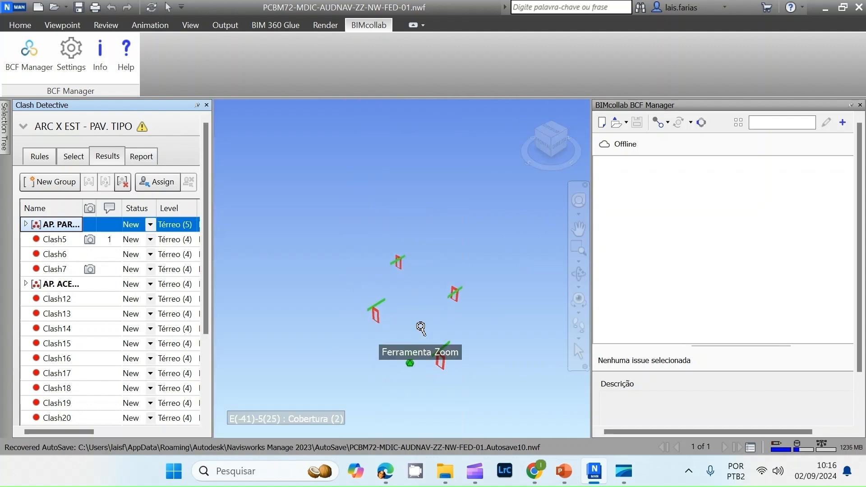
- Add a new BCF issue with a close view of the isolated clashes, titled "ARC X EST - AP. PAREDE X VIGA"
scroll(421, 328, "up", 5)
scroll(269, 244, "down", 2)
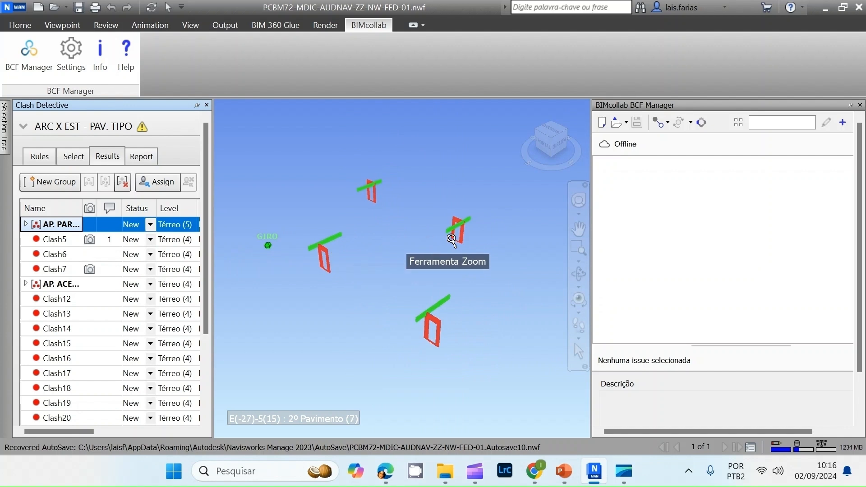
scroll(452, 239, "up", 3)
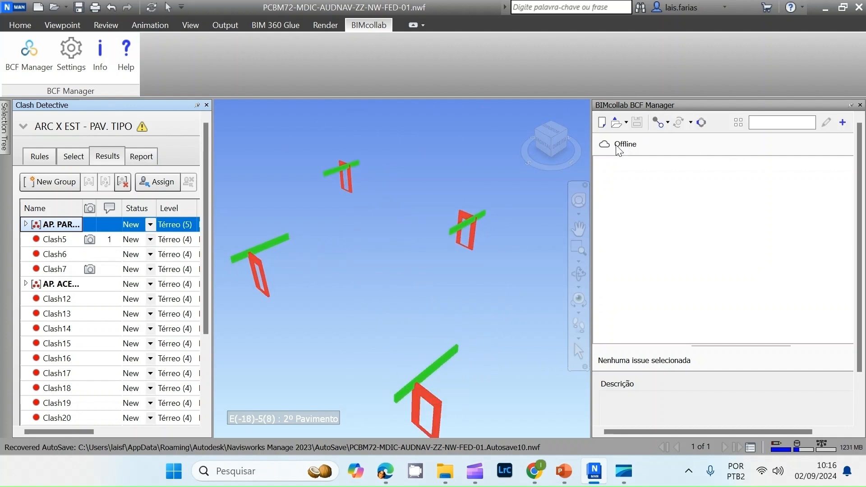
left_click(843, 123)
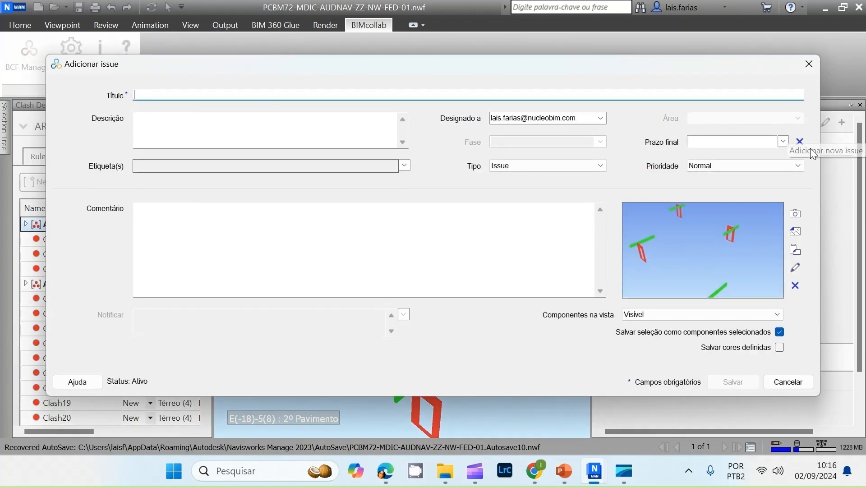
left_click_drag(183, 65, 268, 68)
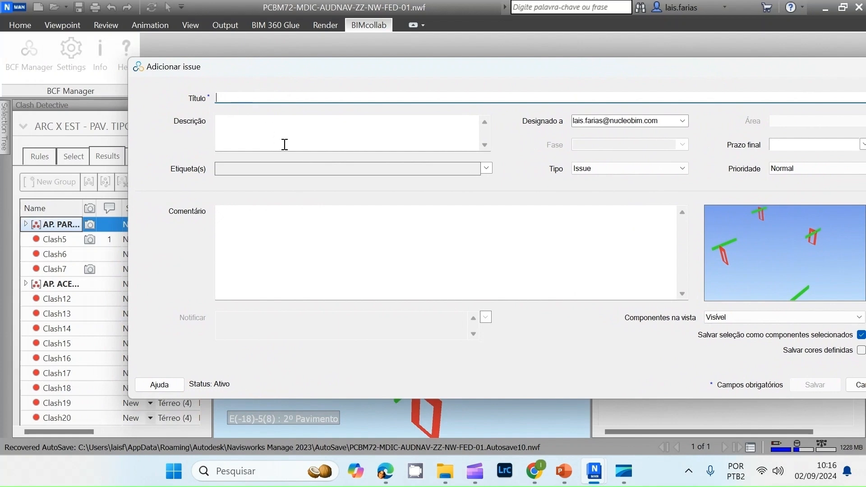
type("ARC X E")
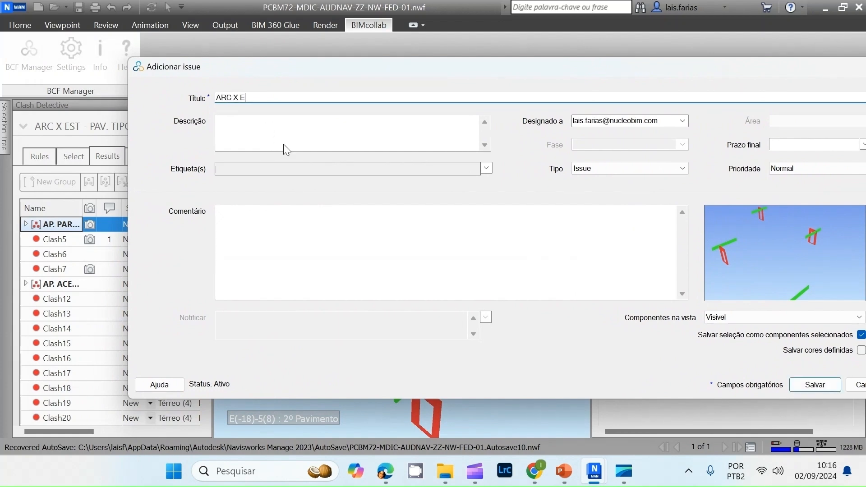
type("ST - AP. PAREDE X VIGA")
- Describe the issue as "PAREDE LOXALIZADA PRÓXIMO AO BANHEIRO DENTRO DO APARTAMENTO TIPO ESTÁ COLIDINDO COM A VIGA"
left_click(365, 134)
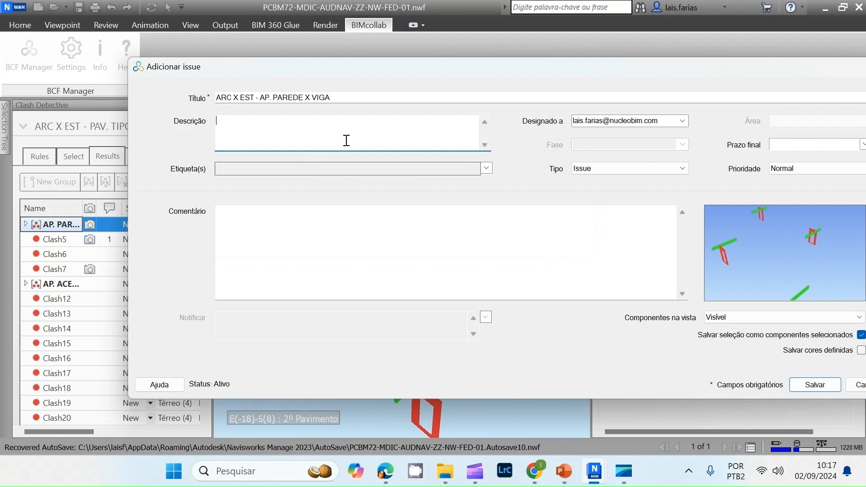
type("pAREDE LOXALIZADA PRÓXIMO AO")
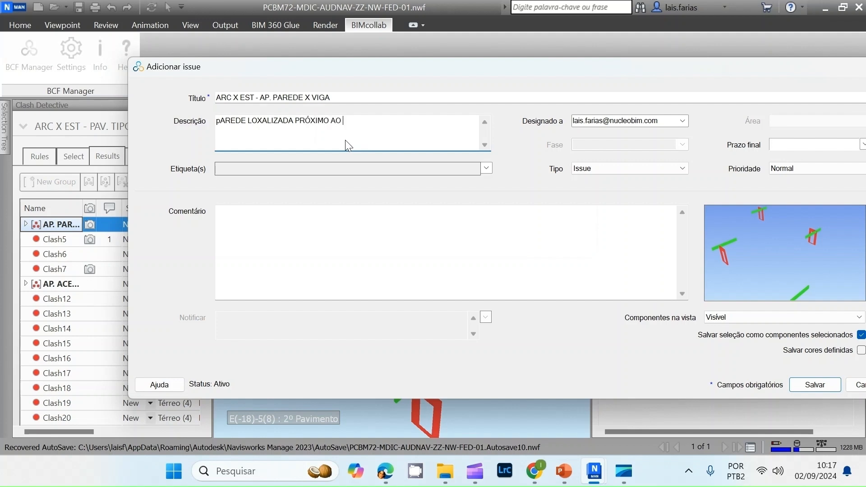
type(" BANHEIRO DENTRO DO APA")
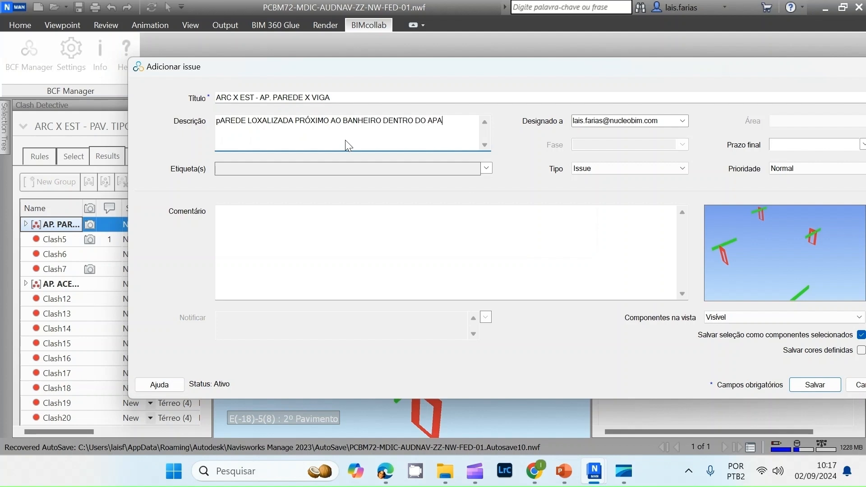
type("RTAMENTO TIPO")
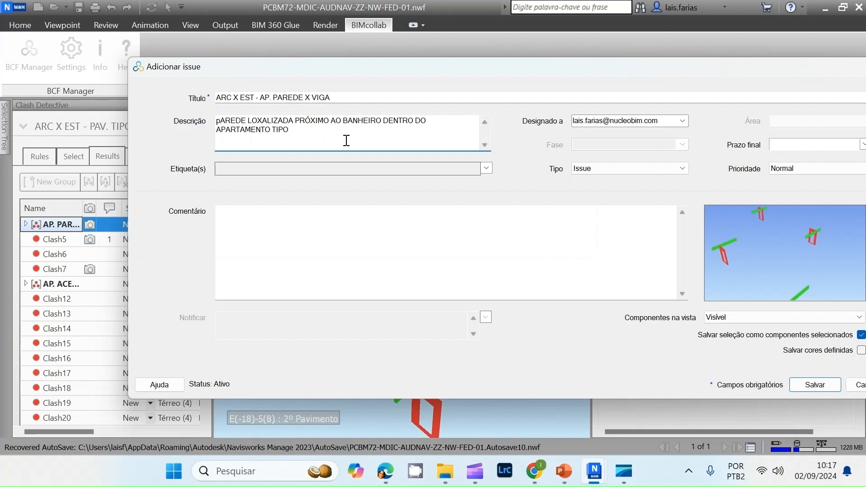
left_click(220, 121)
key("BackSpace")
type("PO")
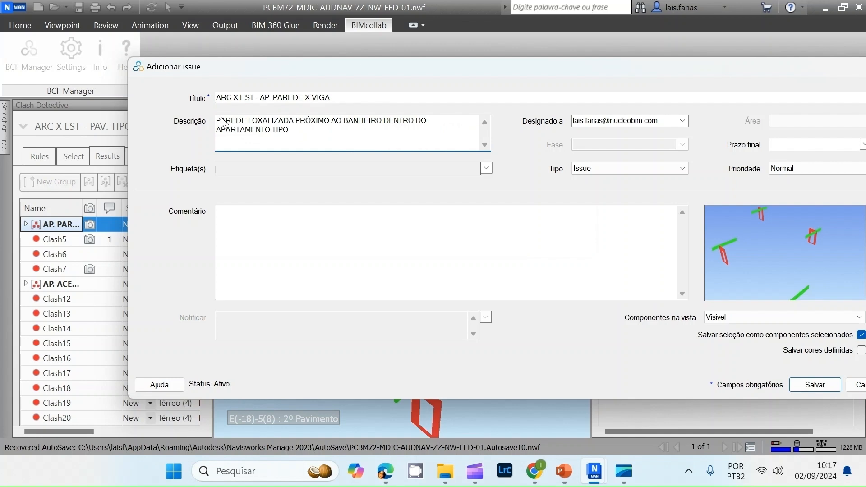
type(" ESTÁ COLIDINDO COM A VIGA")
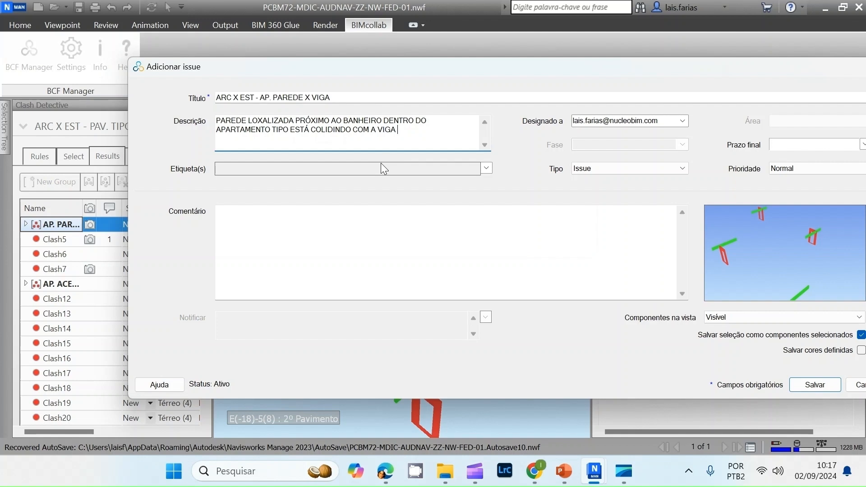
- Set the issue's type to Clash and assign it the Architecture label
key("Tab")
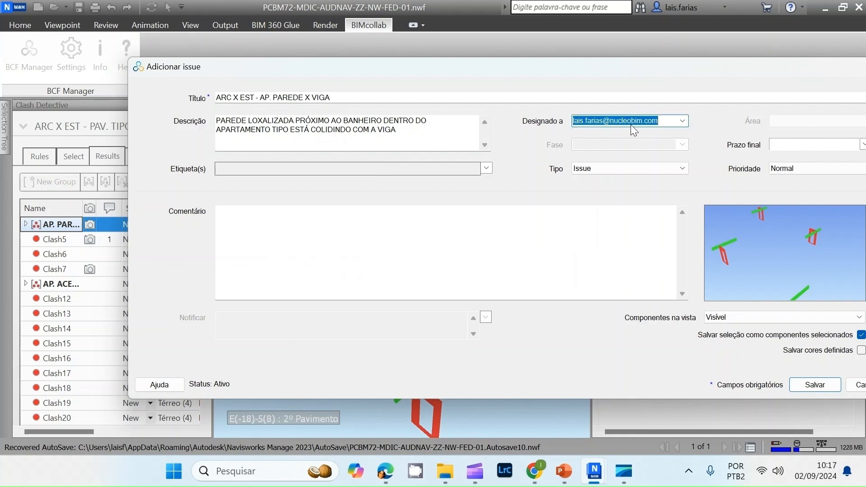
left_click(666, 166)
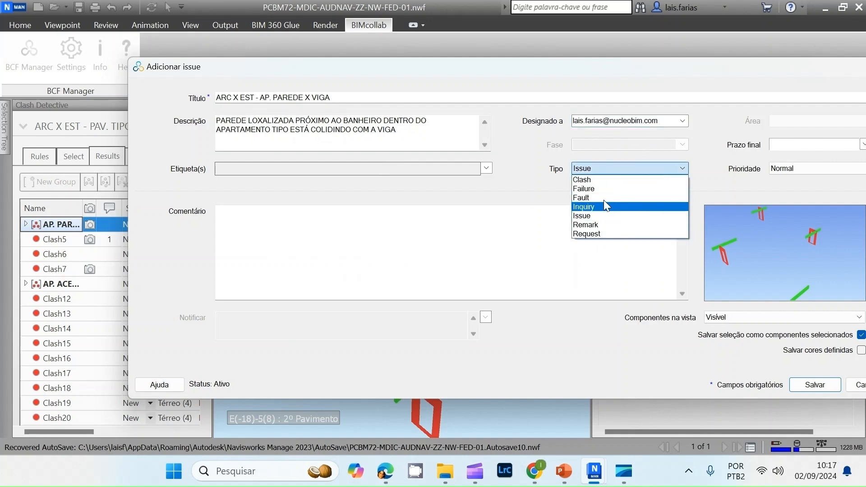
left_click(591, 179)
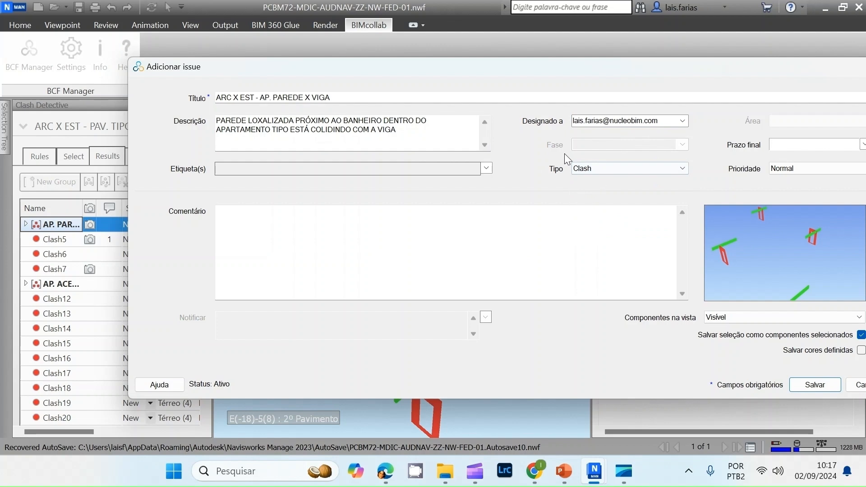
left_click(641, 174)
left_click(641, 175)
left_click(486, 168)
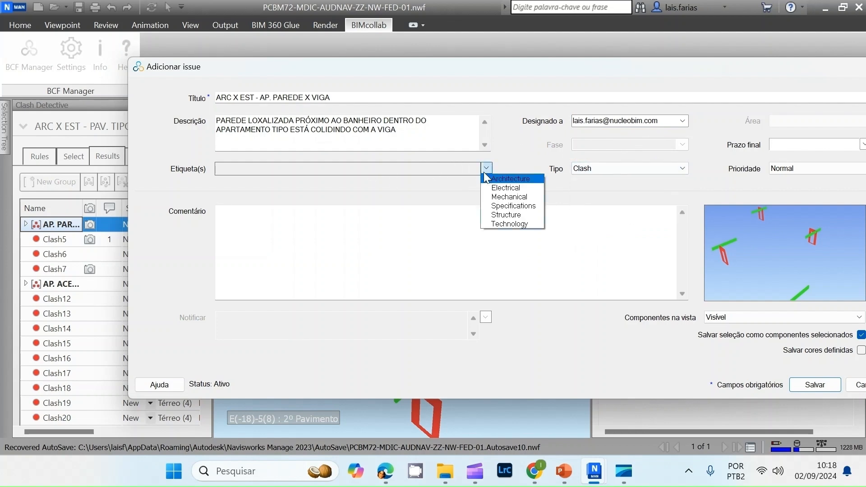
left_click(513, 179)
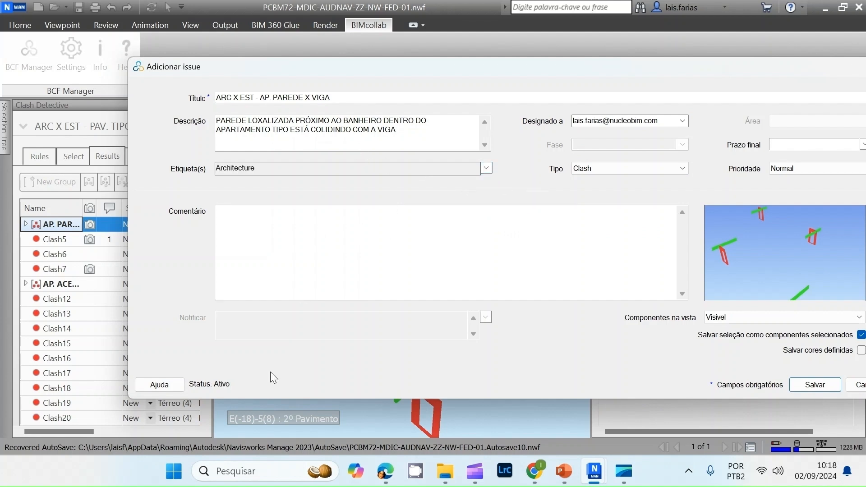
- Give the issue a deadline of 02-09-2024 and Critical priority, and save it
left_click(792, 145)
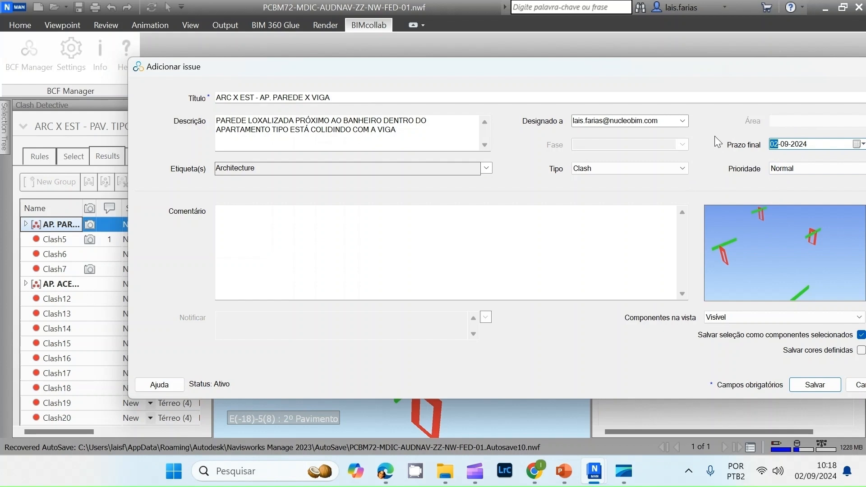
left_click(815, 169)
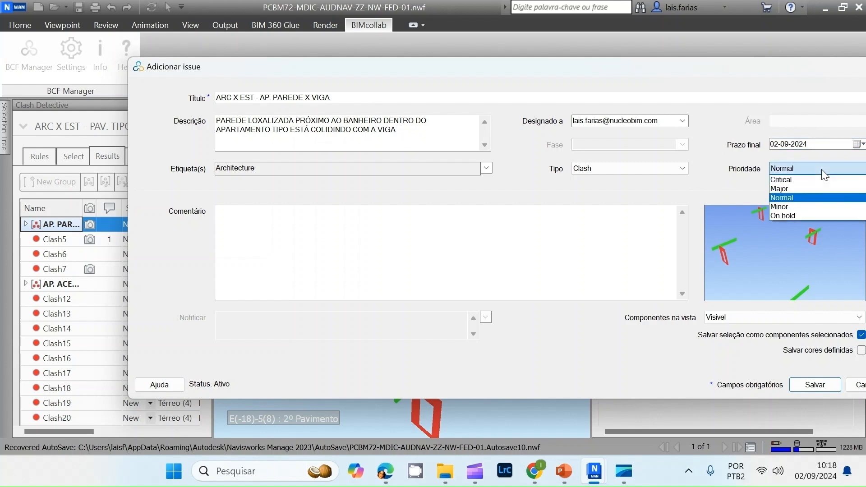
left_click(786, 180)
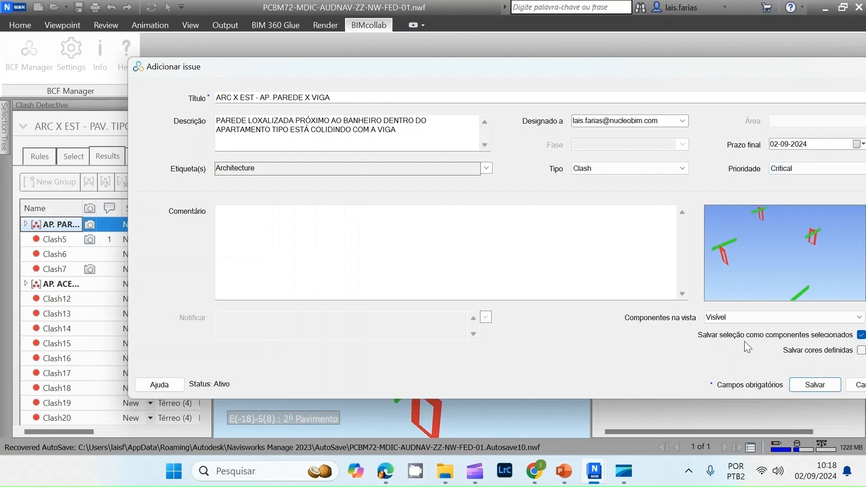
left_click(818, 386)
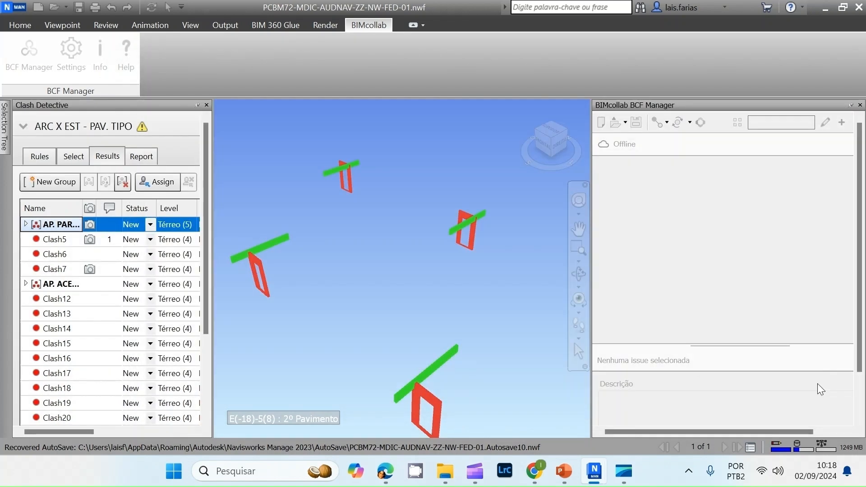
- Show Clash1 of the wall clash group in the model with the other elements dimmed instead of hidden
left_click(52, 239)
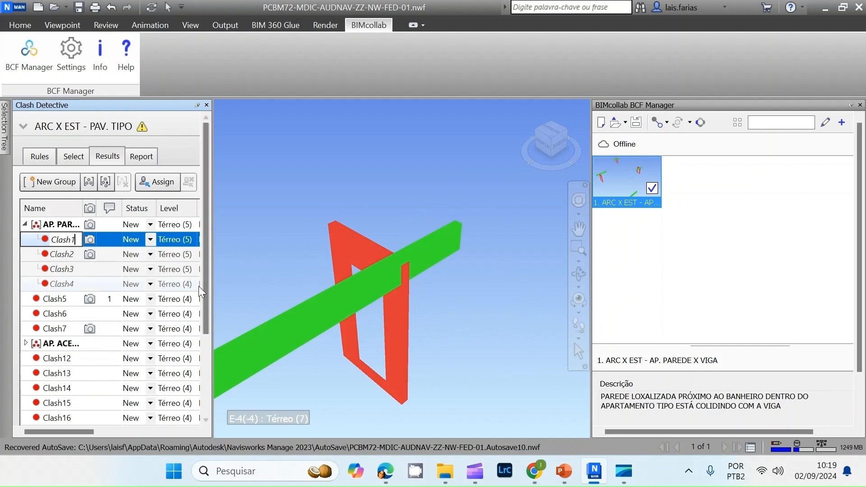
left_click_drag(212, 275, 405, 304)
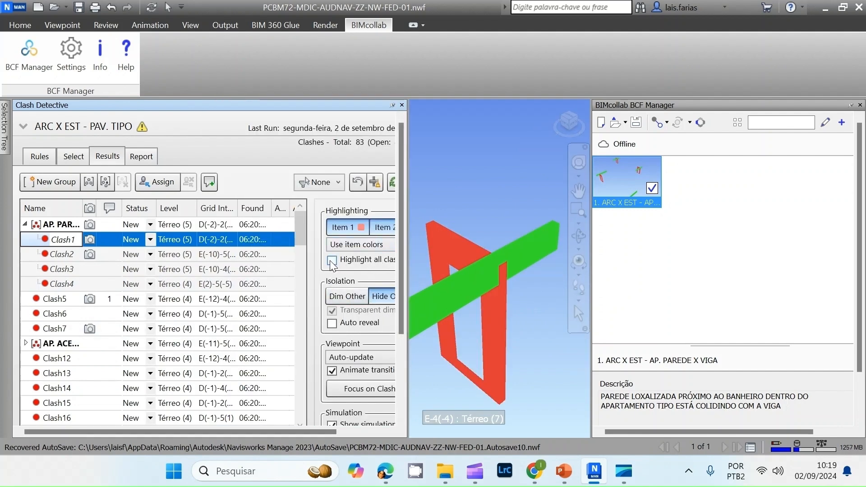
left_click(347, 297)
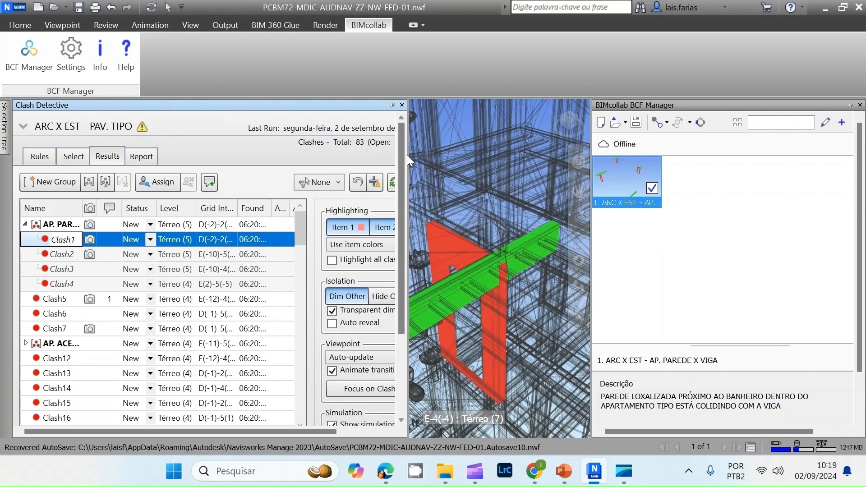
left_click_drag(407, 156, 182, 155)
scroll(418, 222, "up", 5)
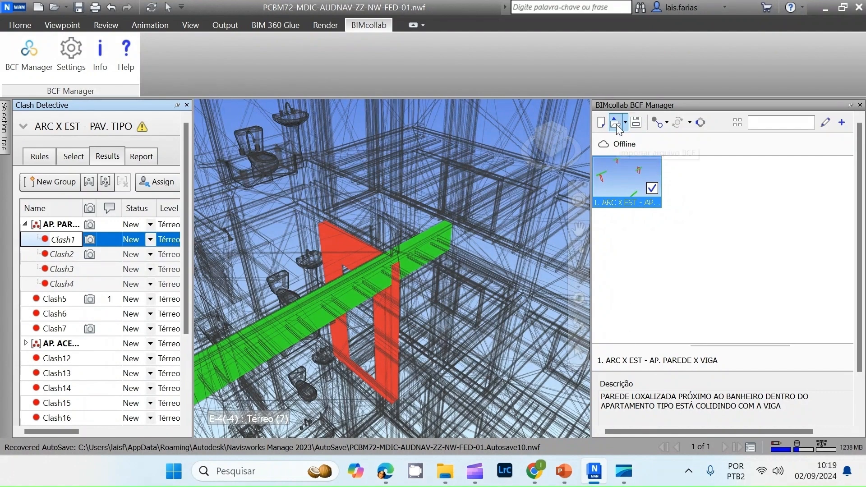
left_click(841, 123)
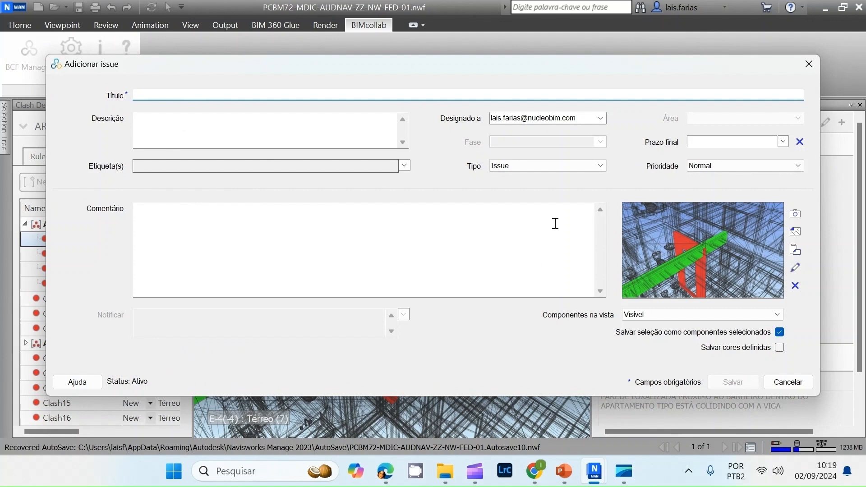
left_click(770, 174)
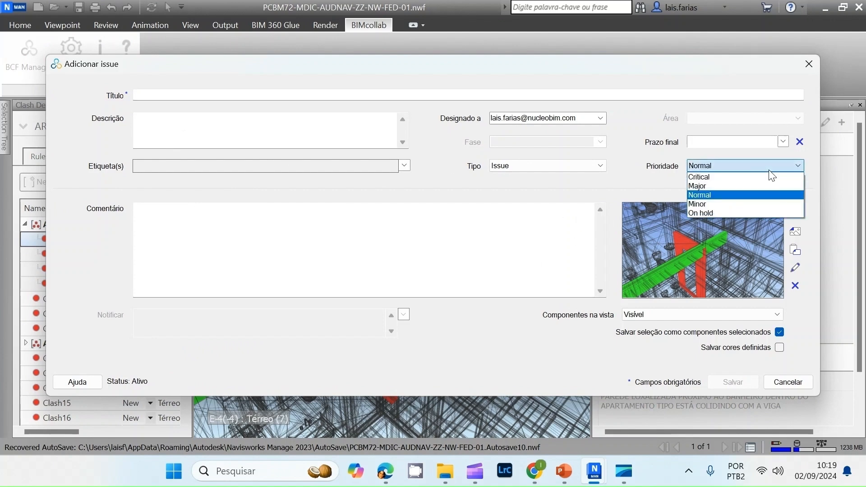
left_click(770, 171)
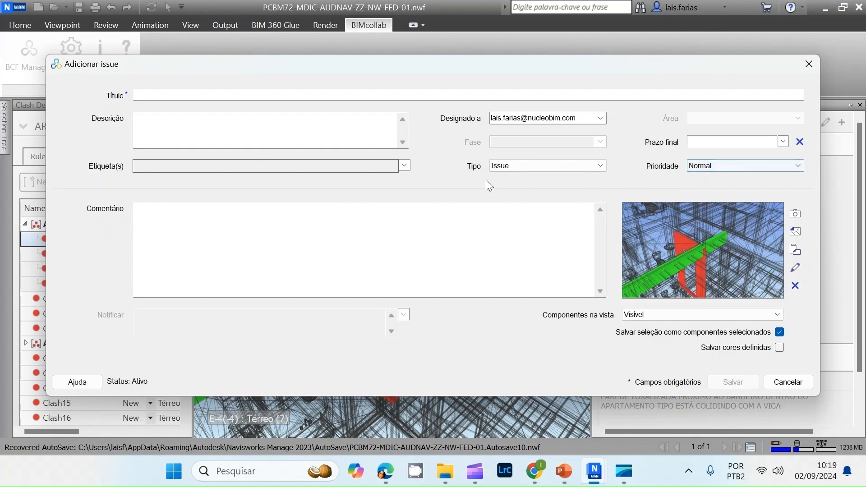
left_click(515, 166)
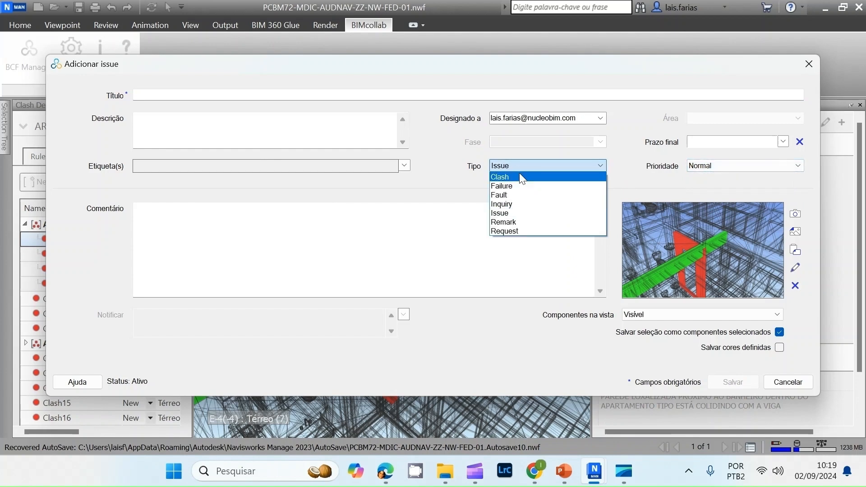
left_click(510, 176)
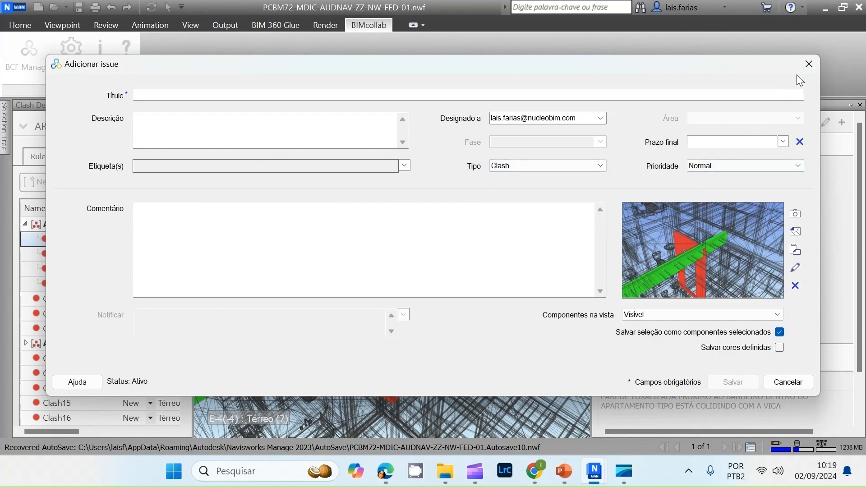
left_click(807, 63)
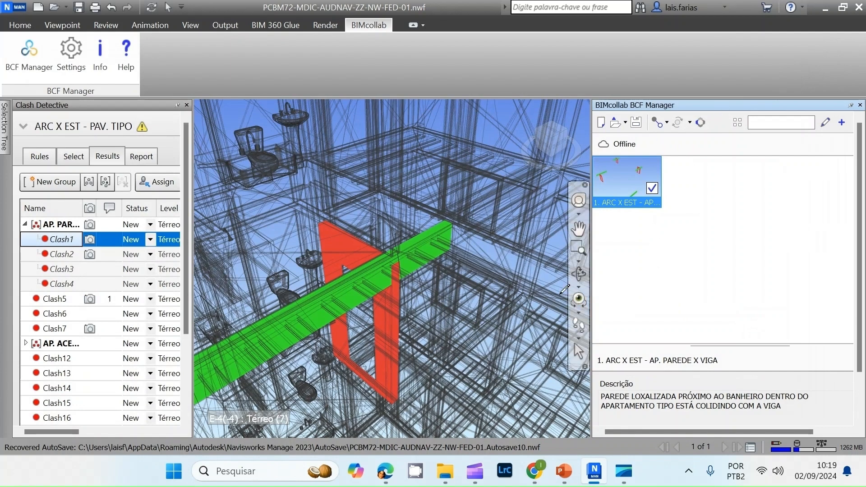
scroll(64, 287, "down", 6)
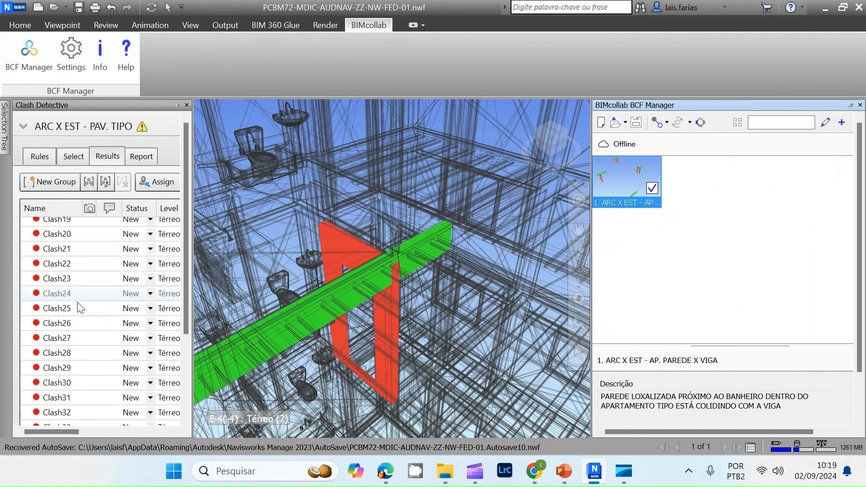
scroll(80, 310, "up", 4)
scroll(81, 310, "up", 2)
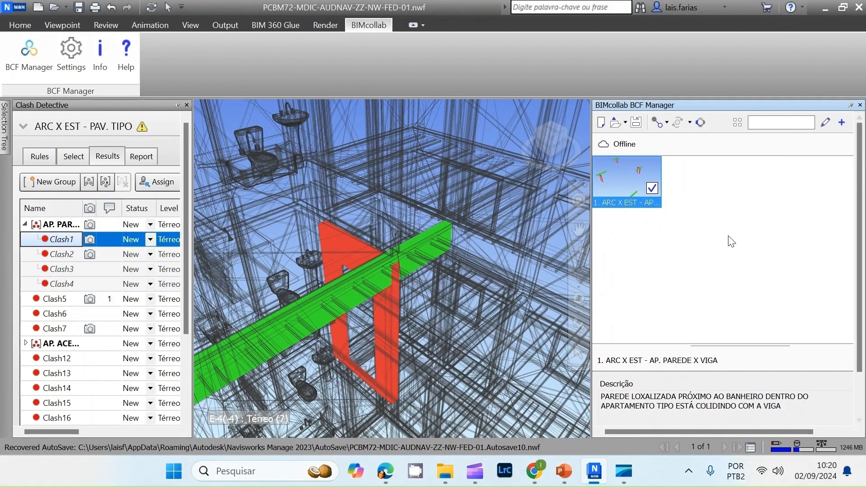
- Save the issue as a BCF 2.1 file in CONTEINERS DE INFORMAÇÃO, using the name PCBM72-MDIC-AUDNAV-ZZ-NW-FED-01 with NW replaced by FN
left_click(639, 126)
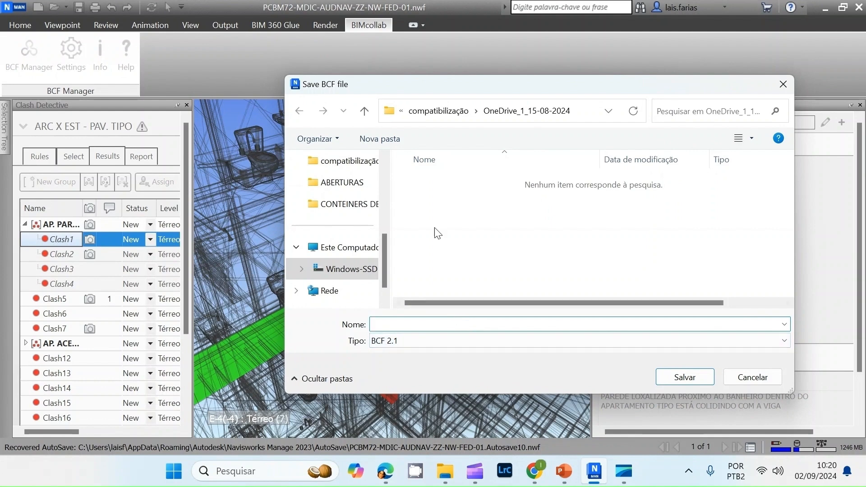
left_click(442, 115)
double_click(455, 199)
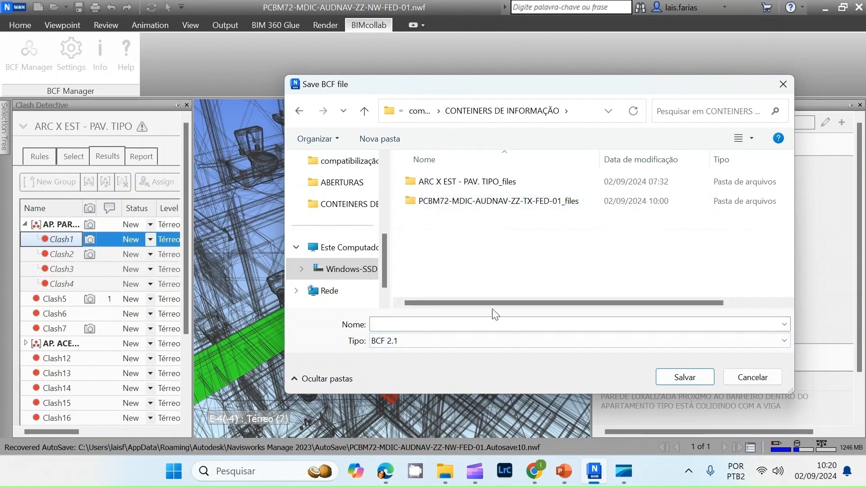
left_click(403, 325)
type("PCBM72-MDIC-AUDNAV-ZZ-NW-FED-01")
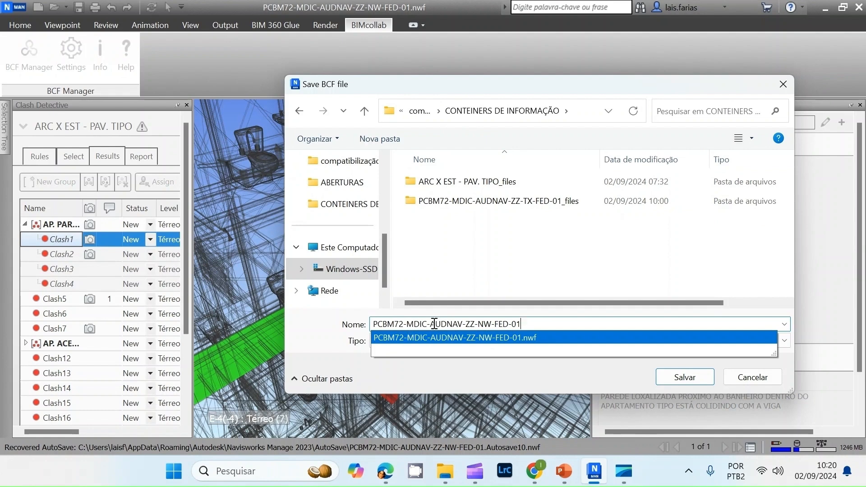
left_click(469, 323)
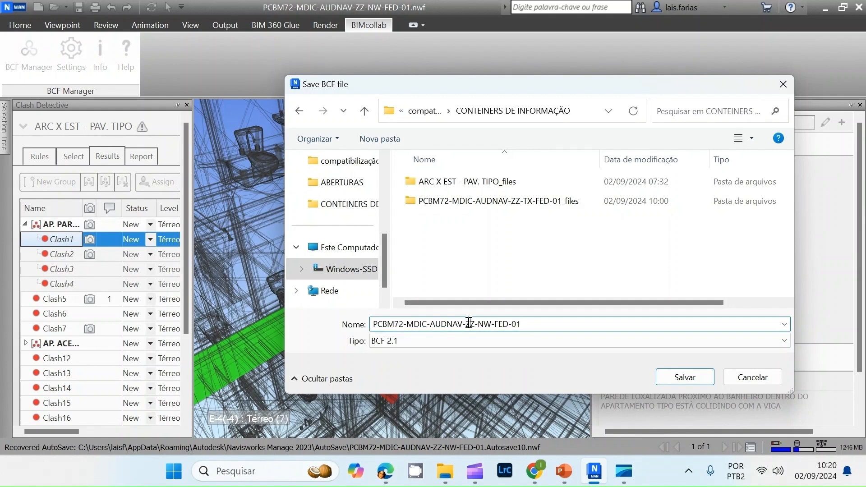
type("01")
left_click_drag(478, 324, 490, 324)
type("FN")
left_click(685, 379)
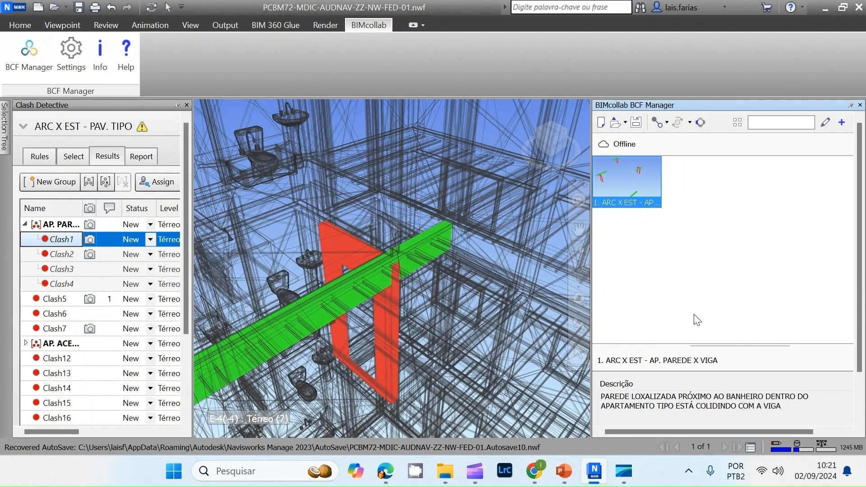
left_click(662, 290)
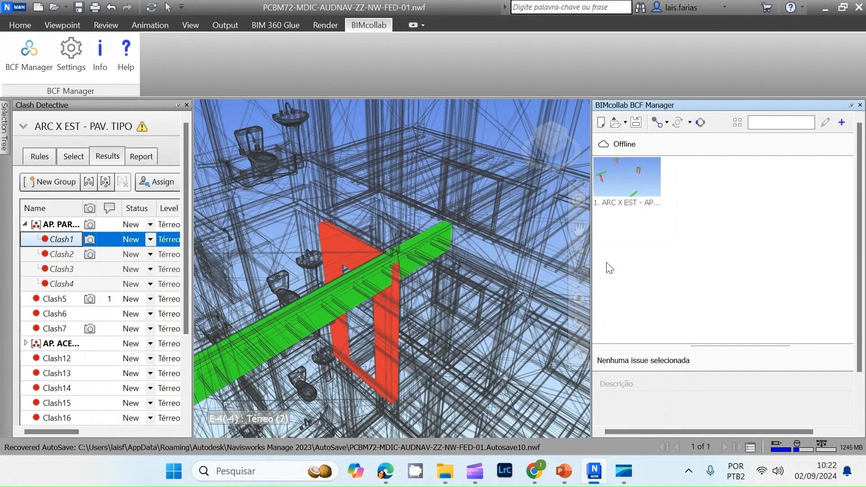
- Refresh the project's models and select the ARC X EST - PAV. TIPO test in the expanded clash test list
left_click(23, 27)
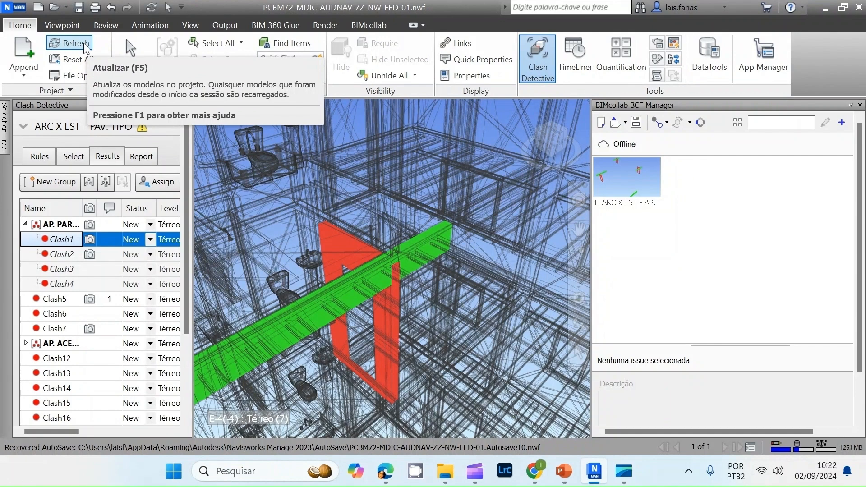
left_click(86, 47)
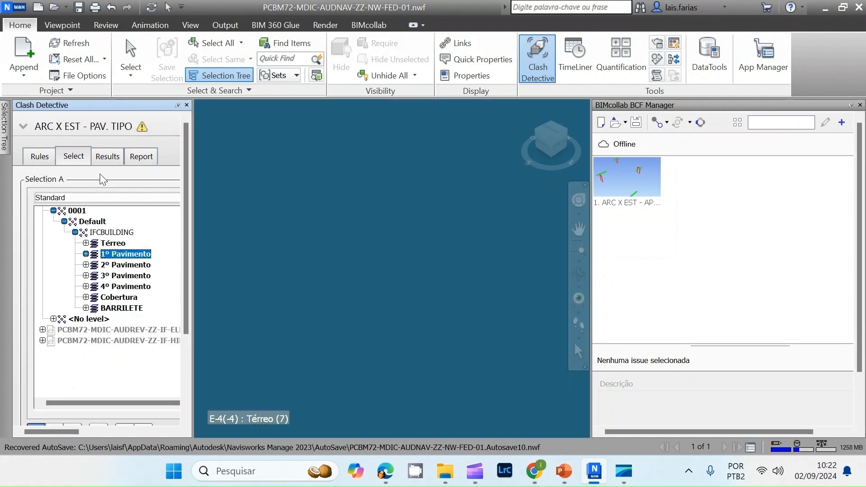
left_click_drag(194, 279, 378, 296)
left_click(23, 127)
left_click(59, 187)
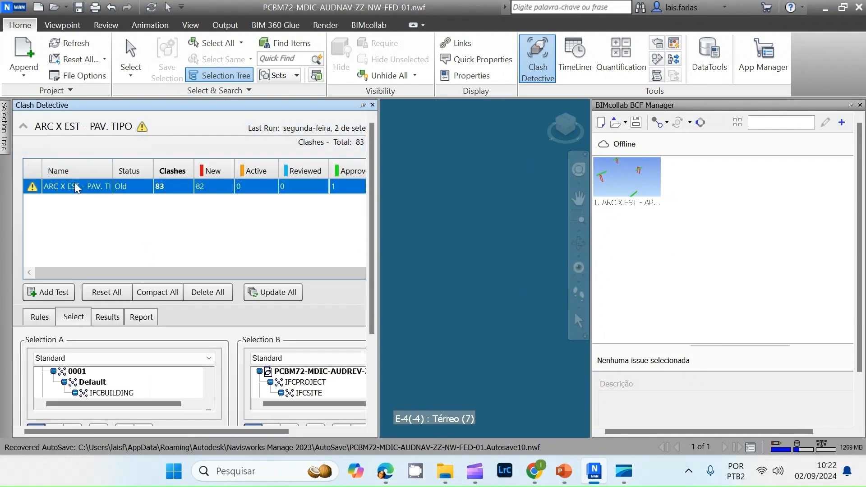
scroll(183, 212, "down", 4)
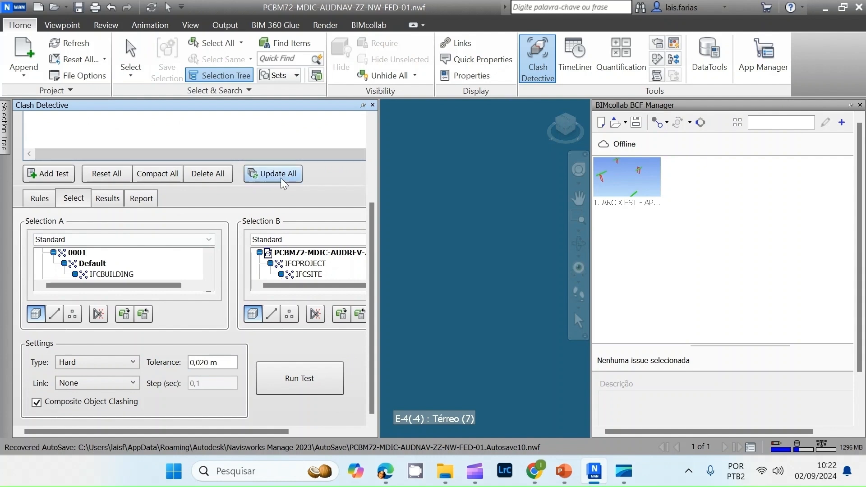
scroll(371, 168, "up", 4)
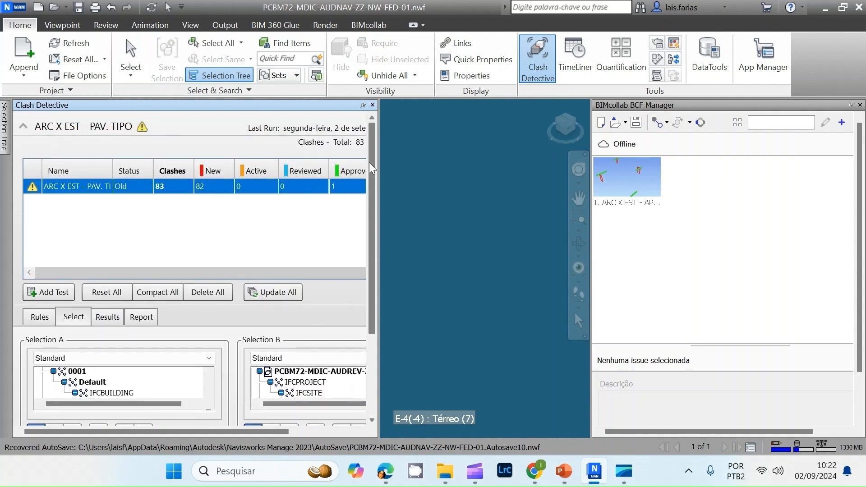
left_click_drag(378, 200, 262, 199)
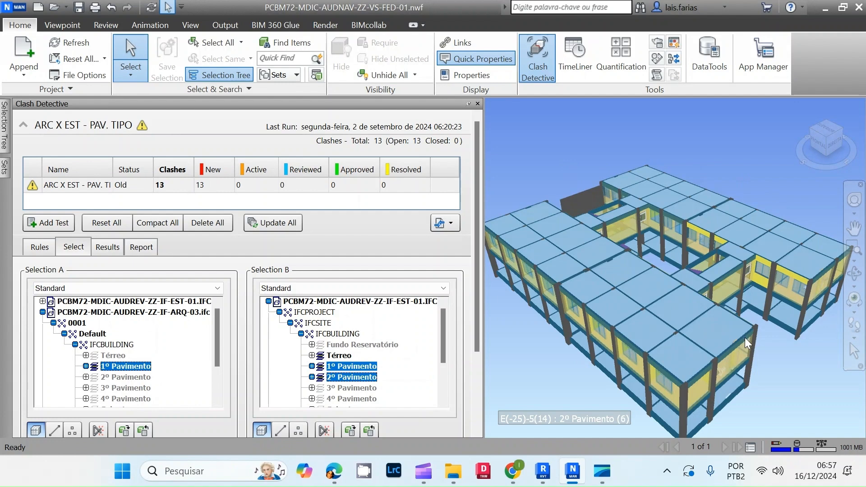
- Run the outdated ARC X EST - PAV. TIPO clash test again on the refreshed models
mouse_move(5, 124)
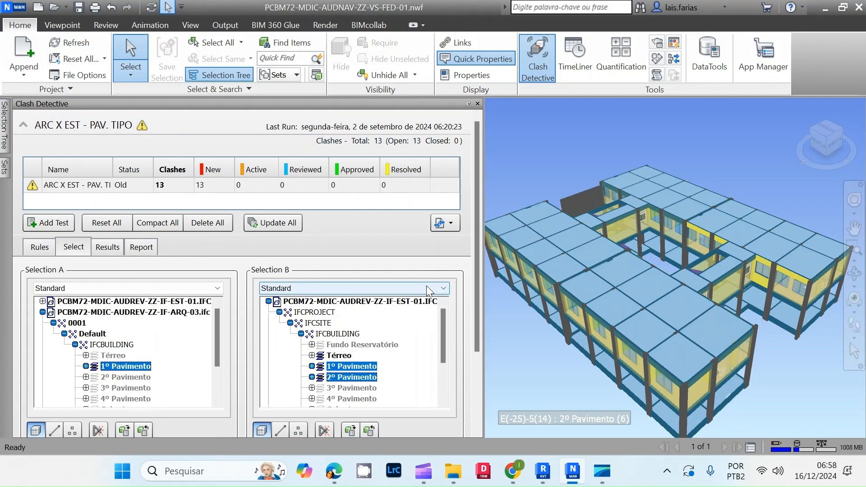
left_click(34, 187)
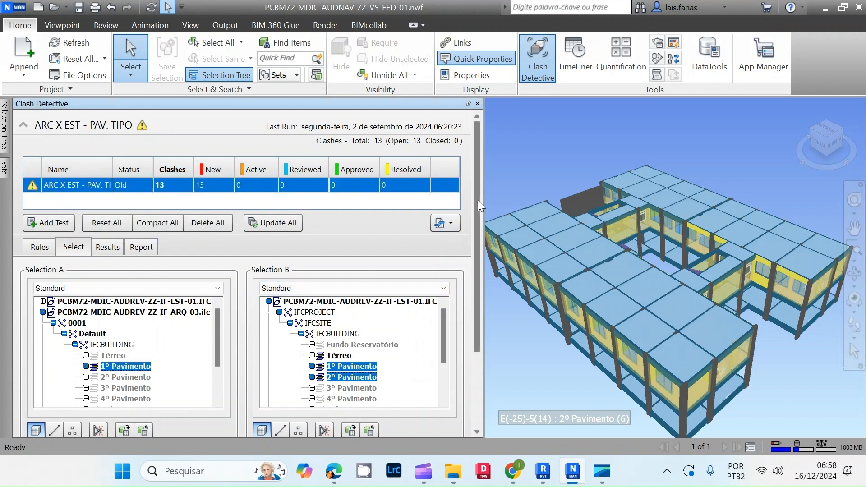
left_click_drag(480, 206, 480, 284)
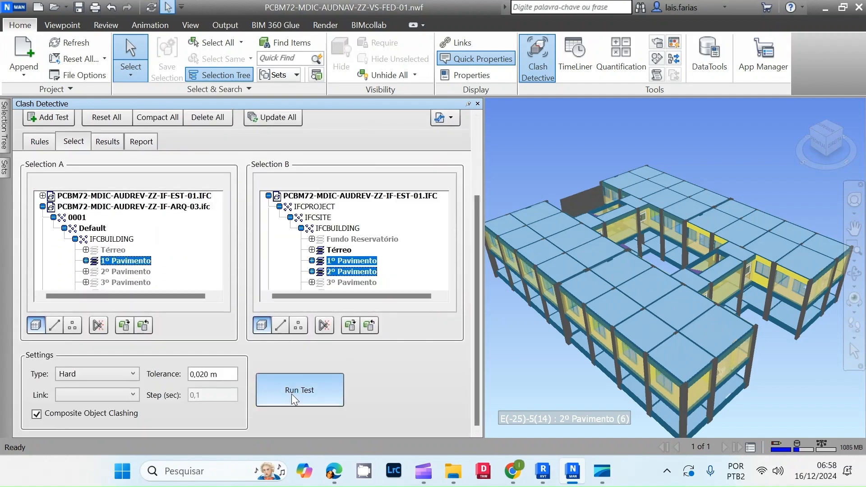
left_click(296, 393)
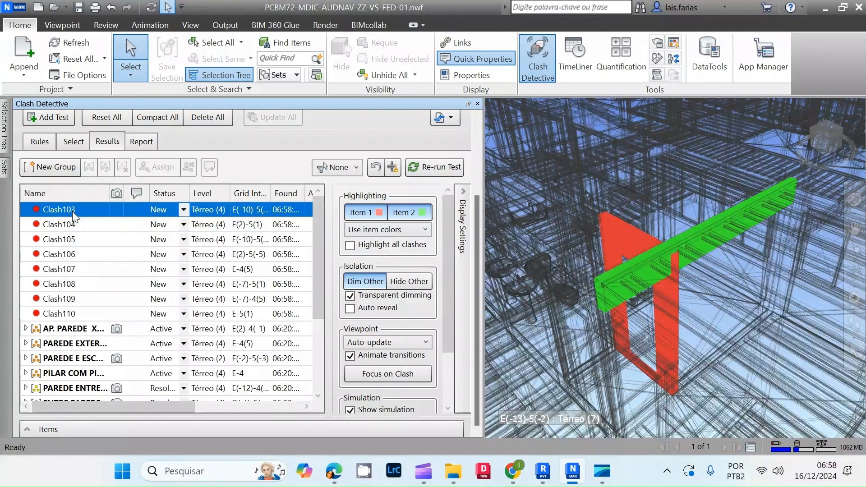
- Inspect Clash104 in the model, and examine Clash23, Clash22 and Clash2 inside the AP. PAREDE group with their statuses
left_click(73, 224)
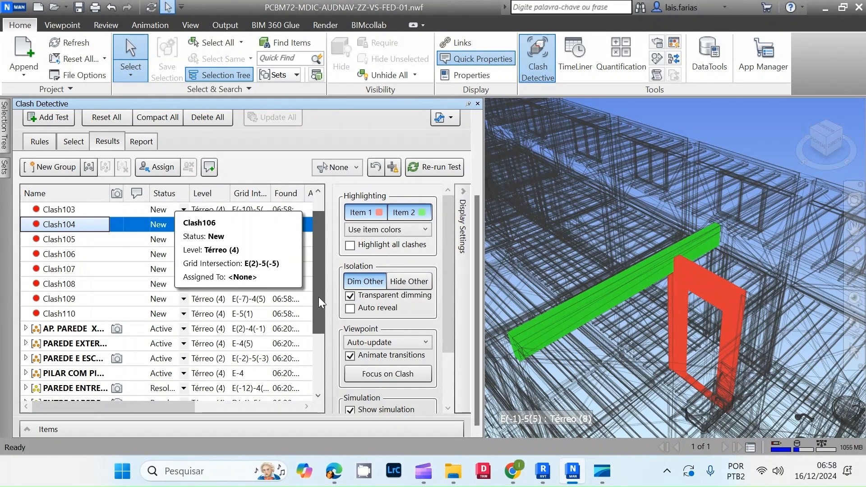
scroll(321, 302, "down", 2)
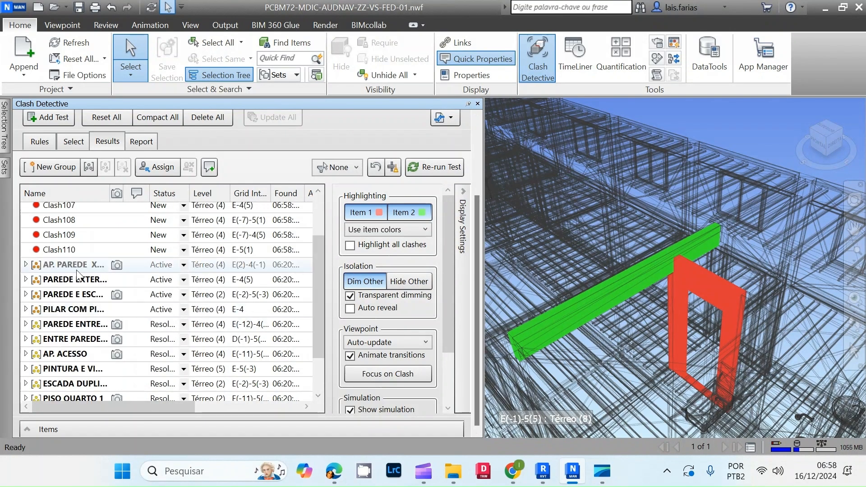
left_click(26, 265)
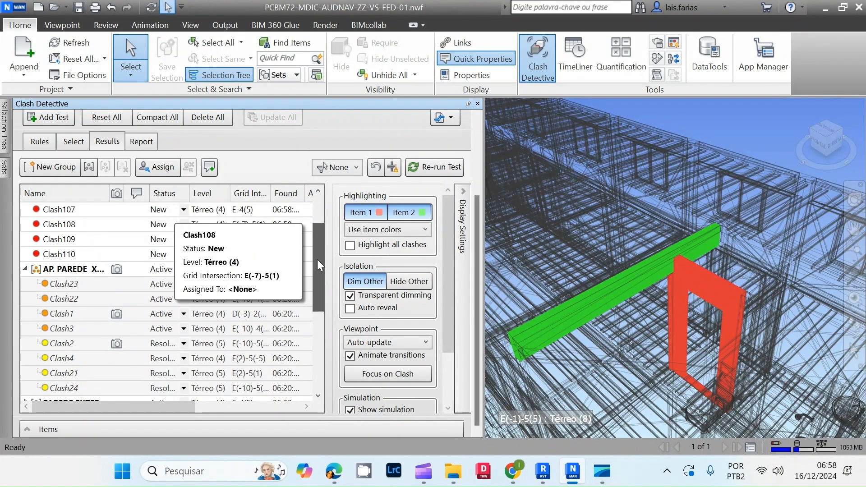
scroll(68, 294, "down", 1)
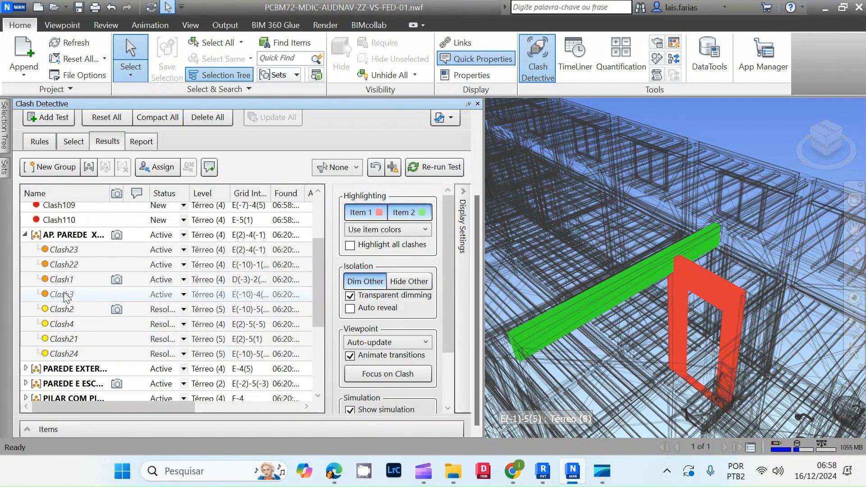
left_click(72, 250)
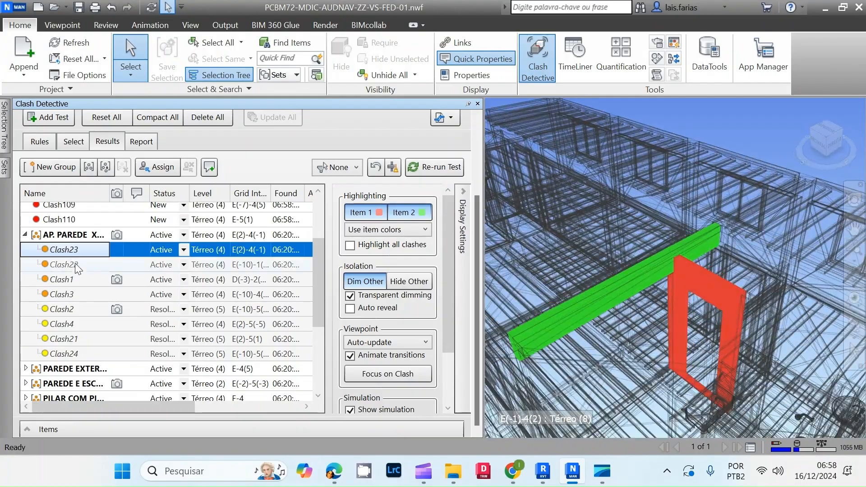
left_click(76, 266)
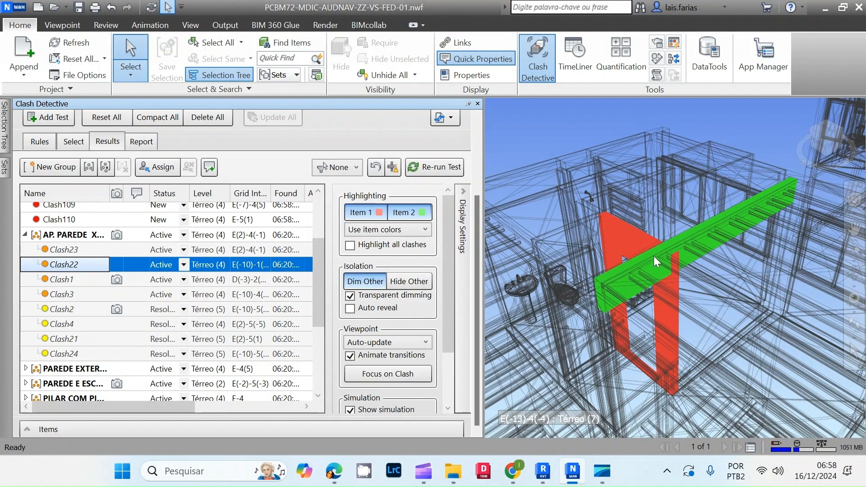
left_click(81, 314)
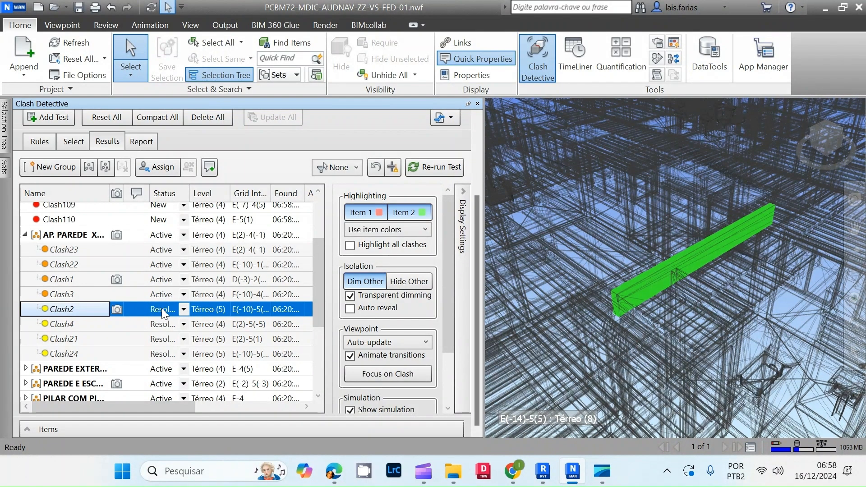
- Inspect Clash4, Clash21 and Clash24 of the AP. PAREDE X VIGA group in the model and review the statuses of the remaining groups
left_click(78, 327)
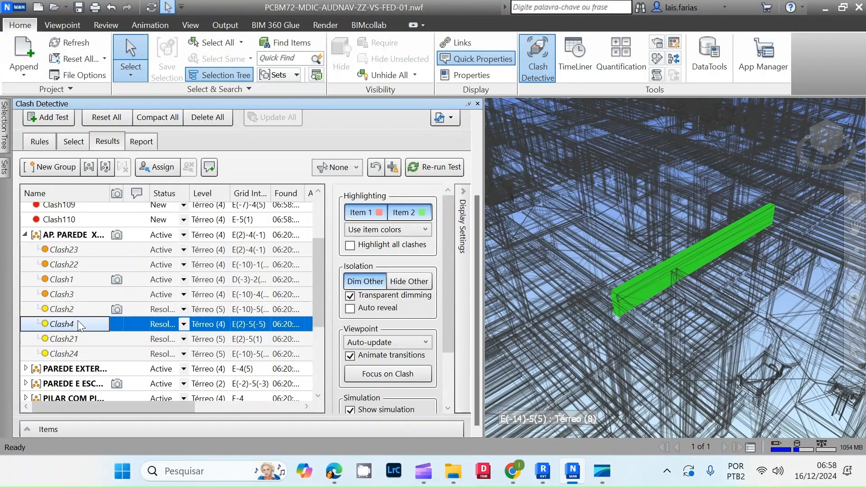
left_click(83, 340)
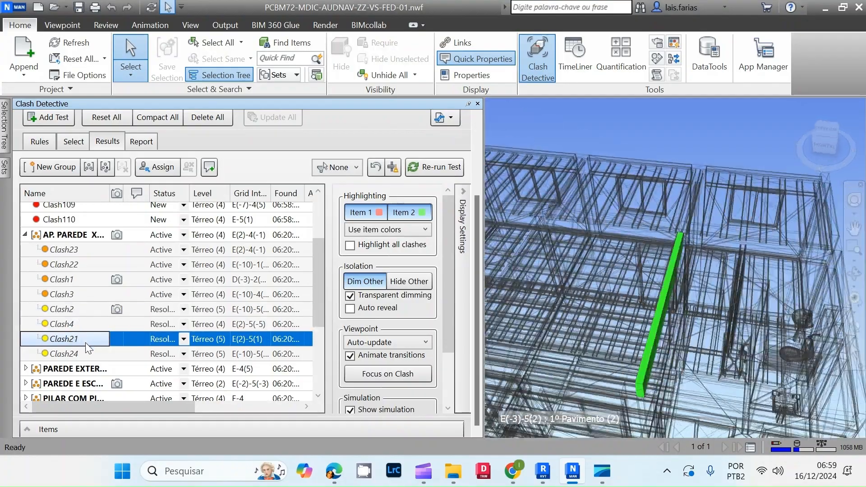
left_click(86, 355)
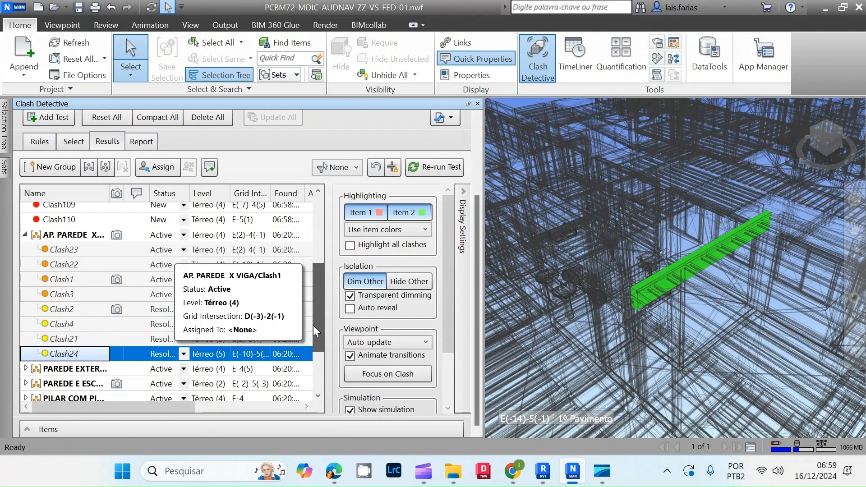
scroll(65, 280, "down", 2)
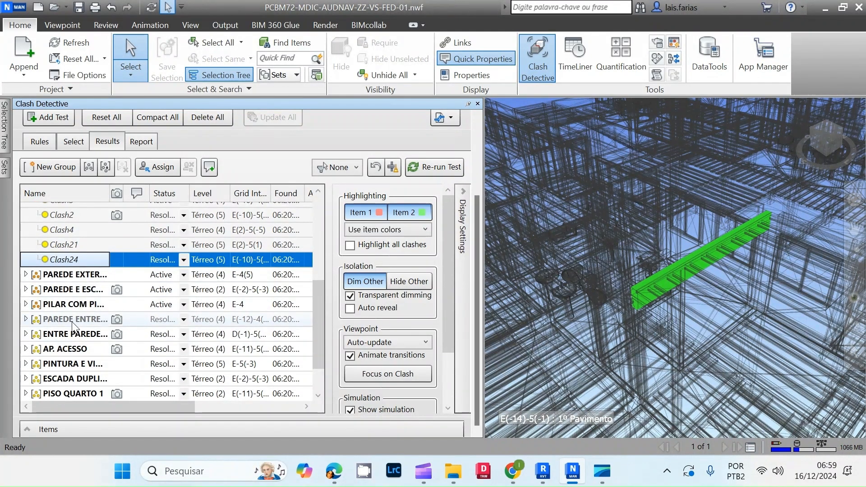
scroll(135, 294, "down", 1)
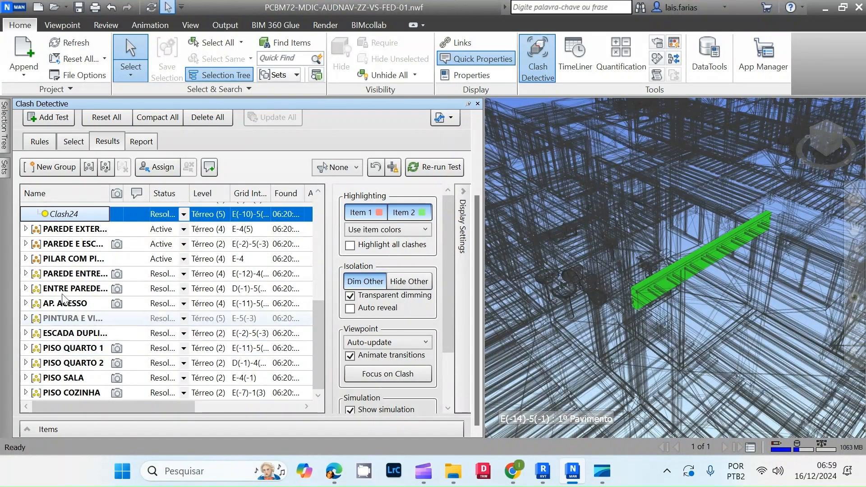
- Examine the PAREDE ENTRE AP and ENTRE PAREDE QUARTOS groups in the model and review the statuses of their individual clashes
left_click(57, 276)
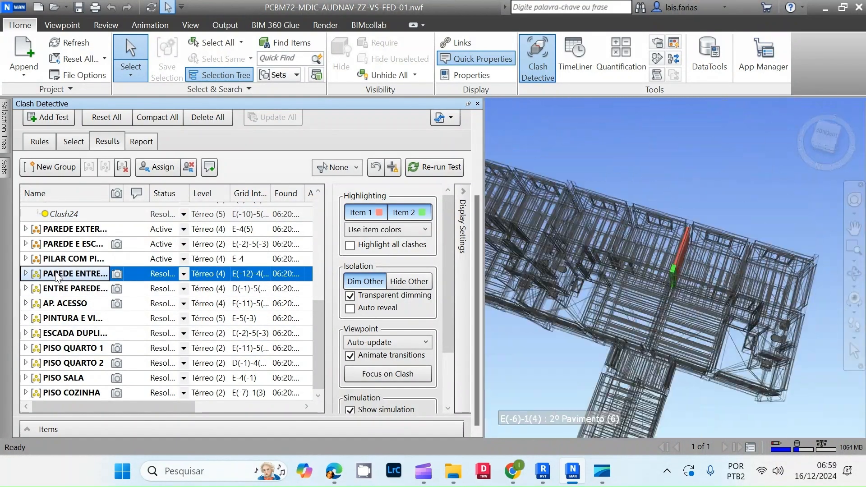
left_click(25, 274)
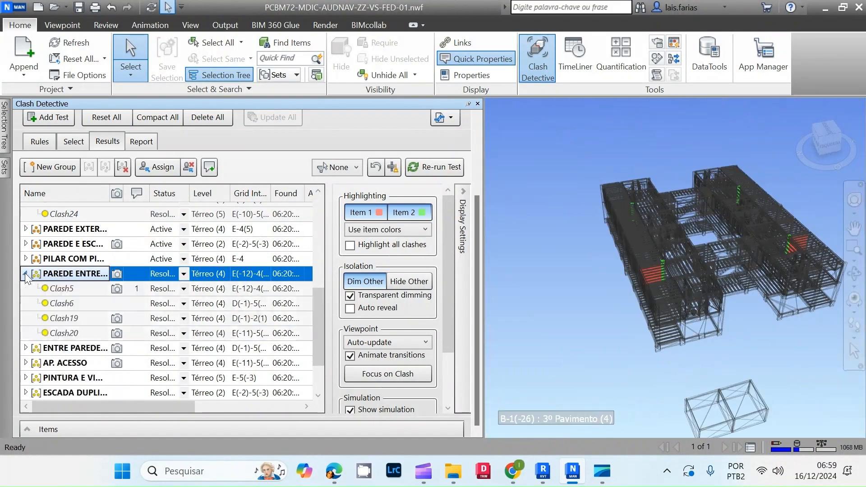
left_click(57, 349)
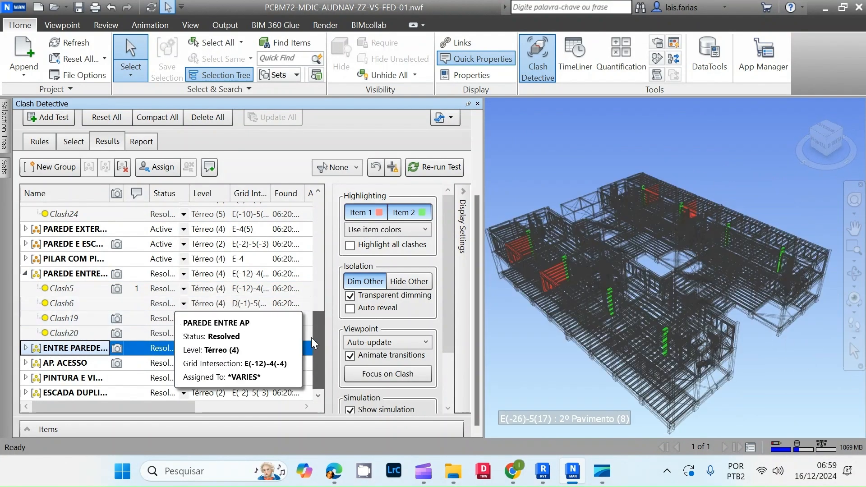
scroll(135, 311, "down", 2)
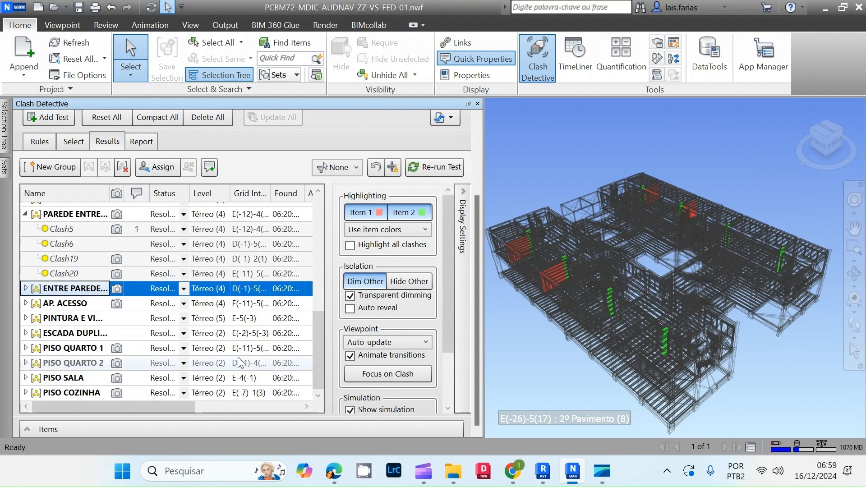
left_click(25, 289)
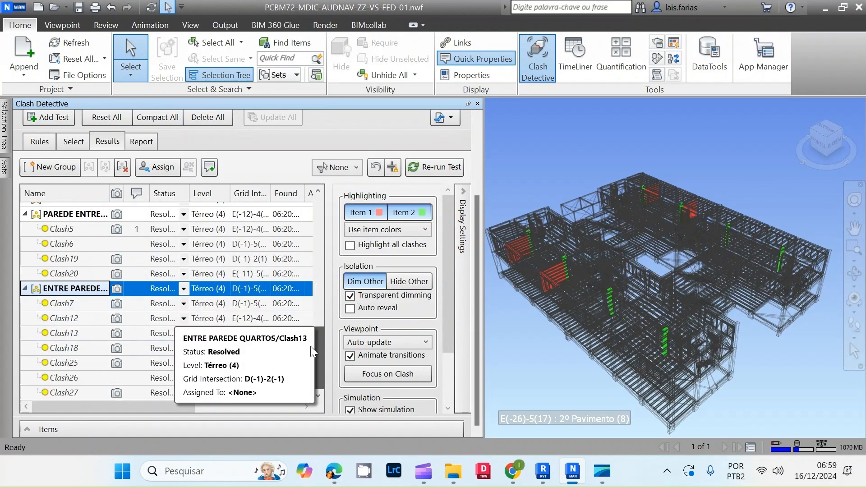
scroll(58, 344, "down", 3)
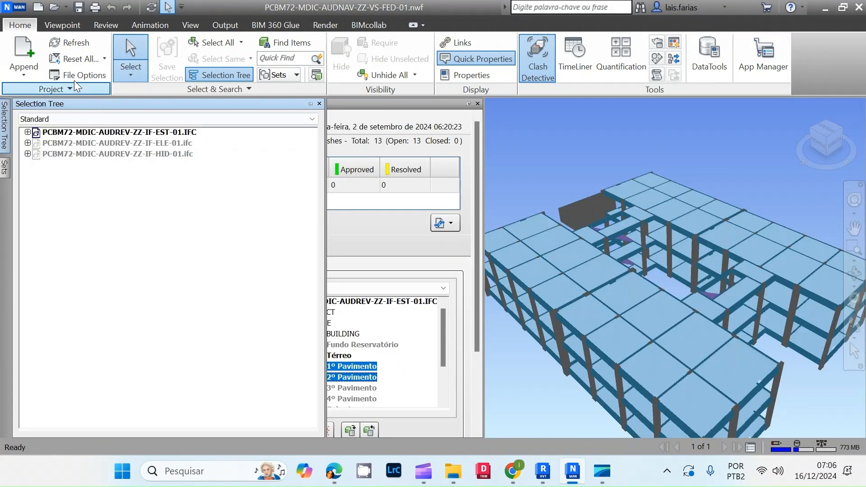
- Append the IFC file PCBM72-MDIC-AUDREV-ZZ-IF-ARQ-04 from the CONTEINERS DE INFORMAÇÃO folder to the federated model
left_click(22, 45)
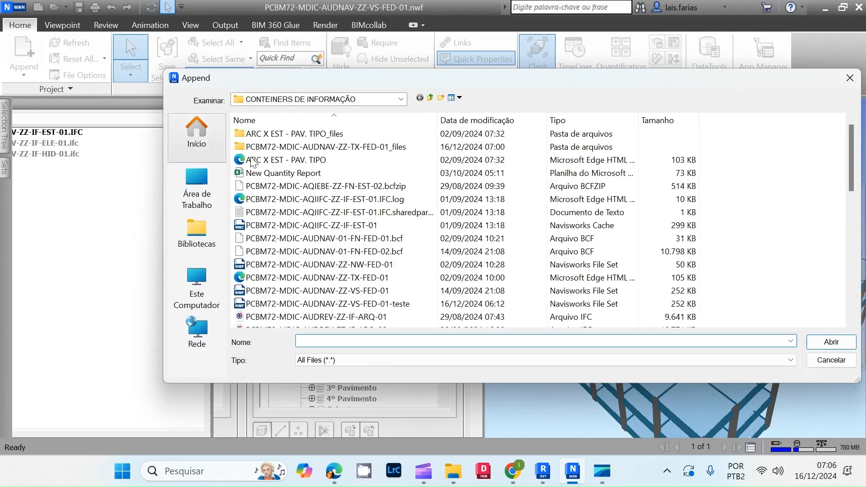
scroll(402, 311, "down", 2)
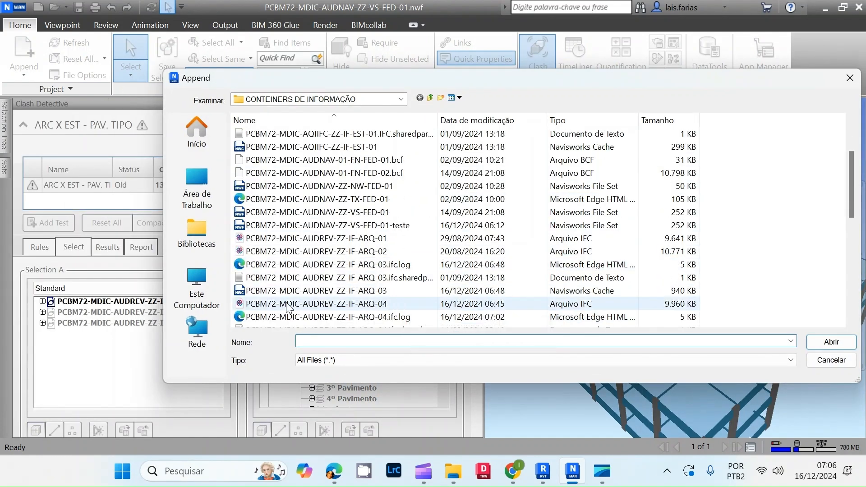
left_click(388, 305)
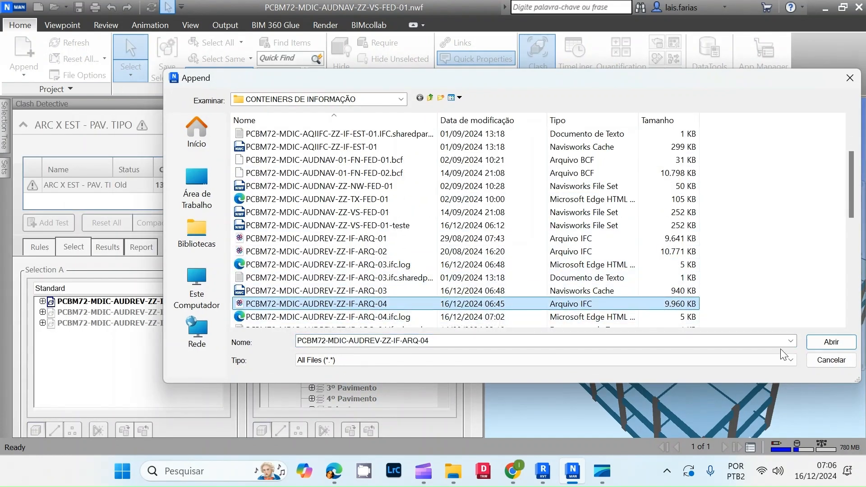
left_click(832, 342)
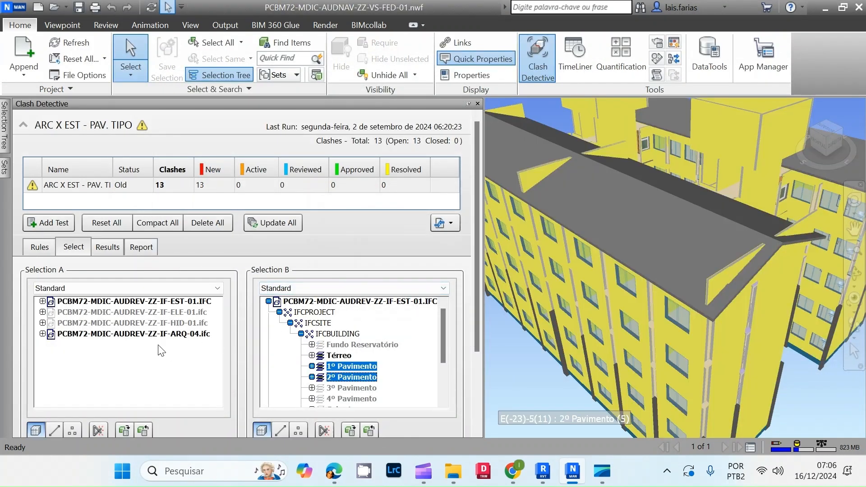
- Expand the ARQ-04 model down to its storeys in Selection A of the clash test and select its <No level> branch
left_click(42, 334)
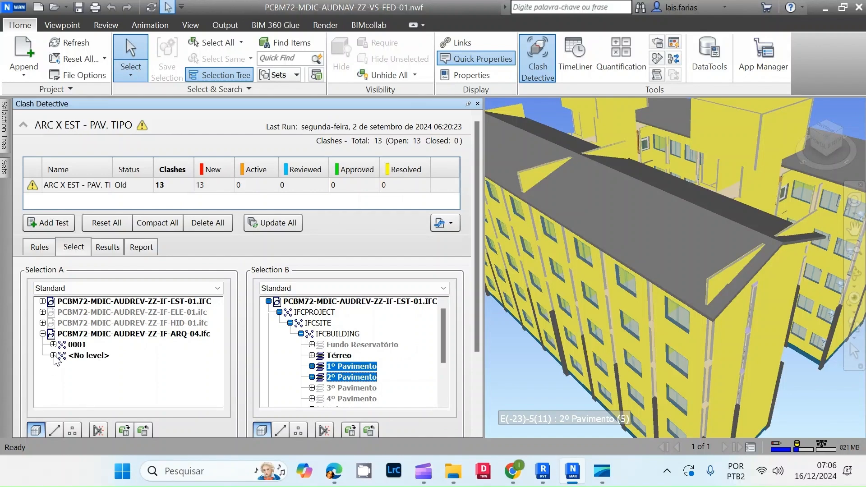
left_click(53, 356)
left_click(53, 345)
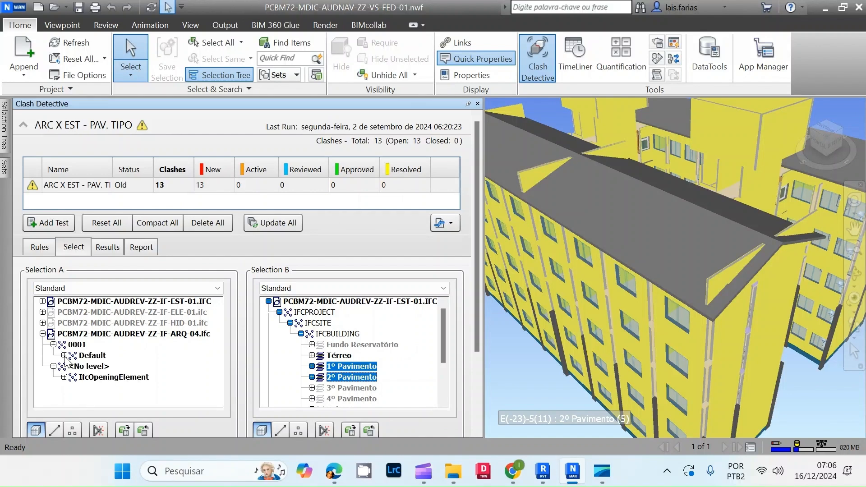
left_click(64, 356)
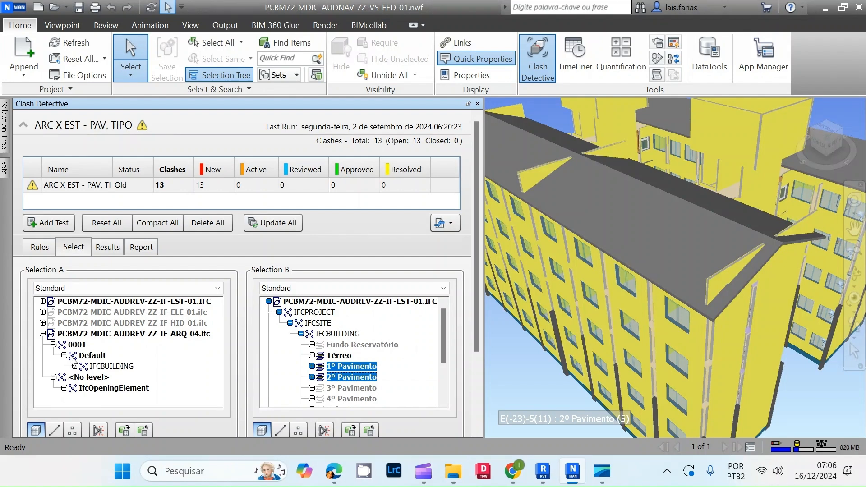
left_click(75, 366)
scroll(140, 367, "down", 1)
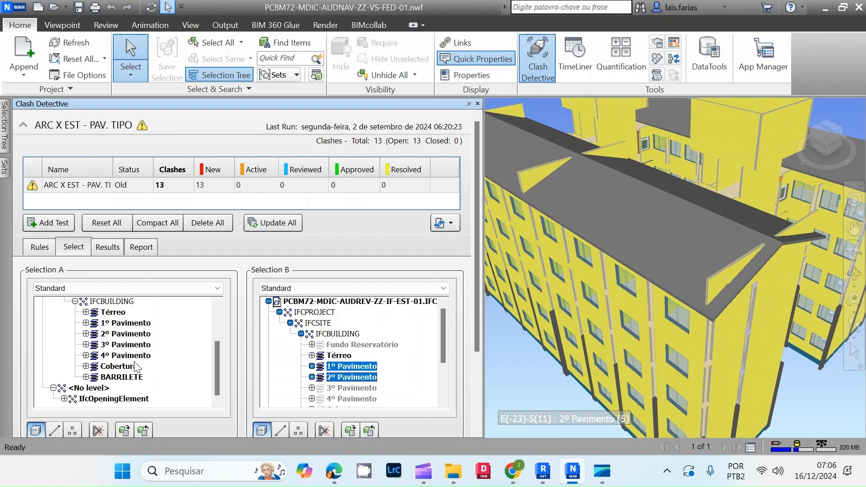
left_click(97, 389)
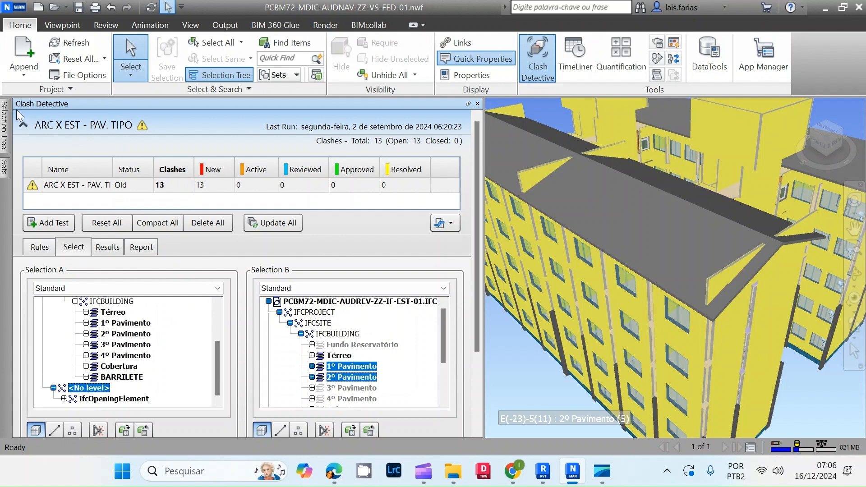
- Hide the <No level> branch of the ARQ-04 architectural model
mouse_move(3, 120)
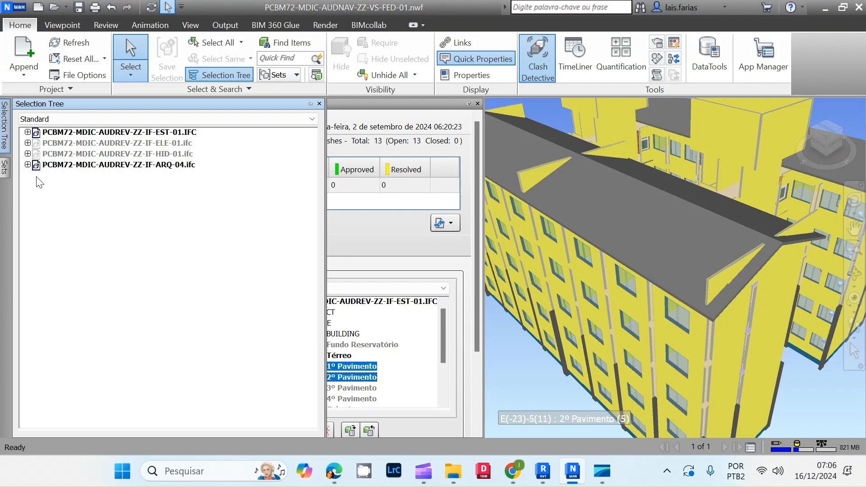
left_click(28, 164)
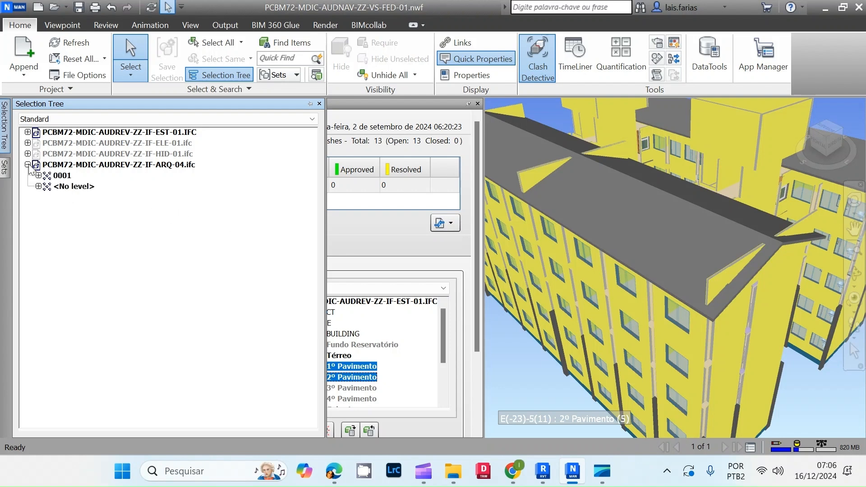
left_click(73, 187)
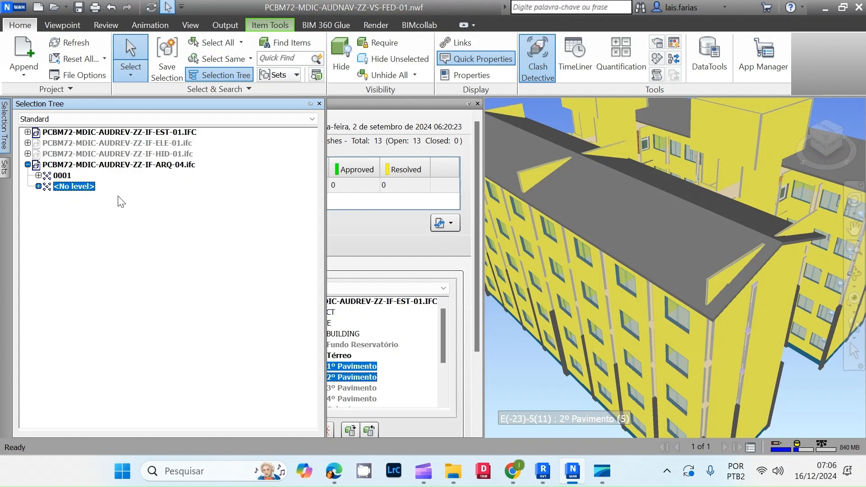
left_click(341, 54)
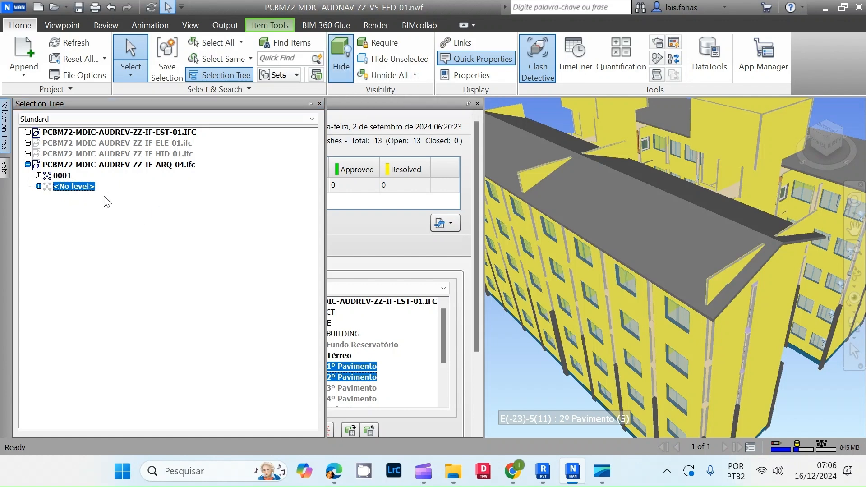
- Hide all storeys of the ARQ-04 model from Térreo to BARRILETE and unhide only 1º Pavimento
left_click(38, 176)
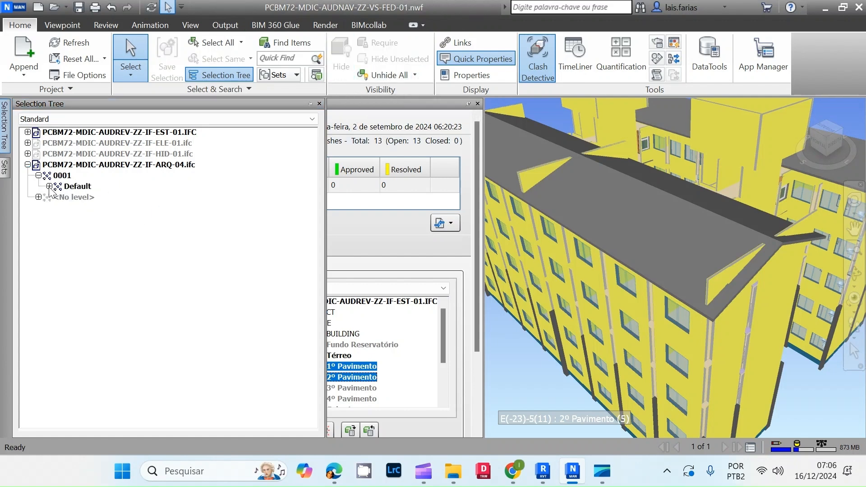
left_click(49, 187)
left_click(60, 197)
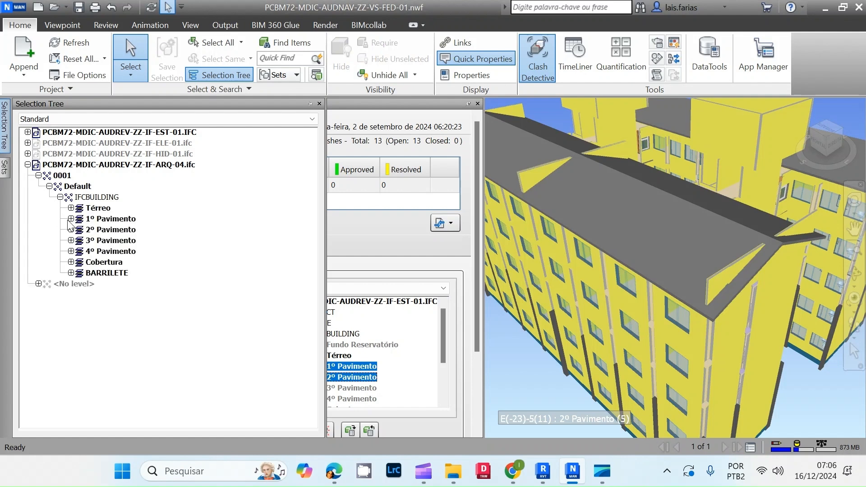
left_click(98, 209)
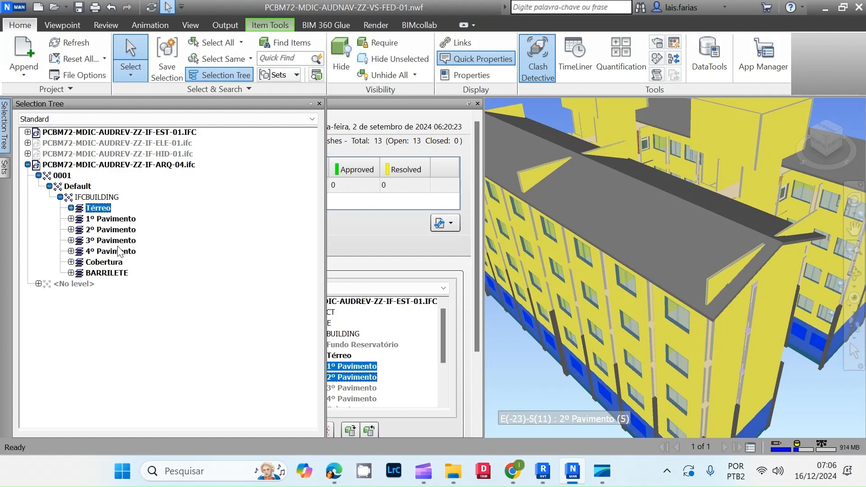
left_click(123, 273, "shift")
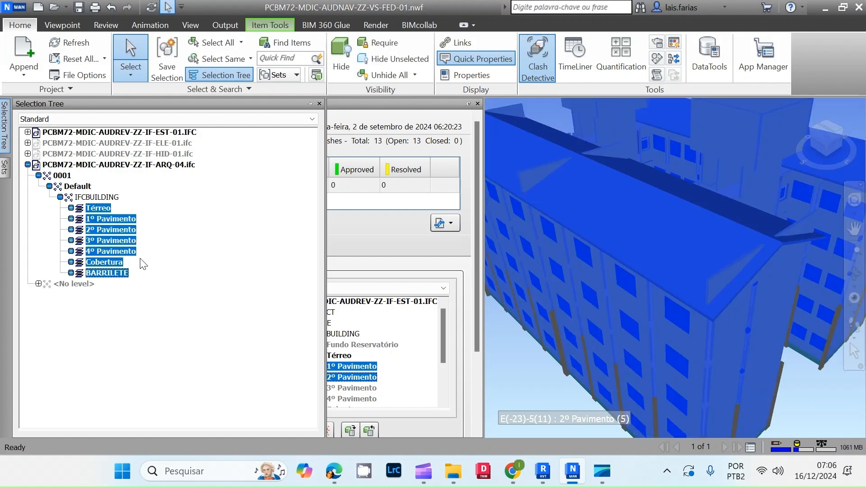
left_click(345, 52)
left_click(160, 311)
left_click(116, 221)
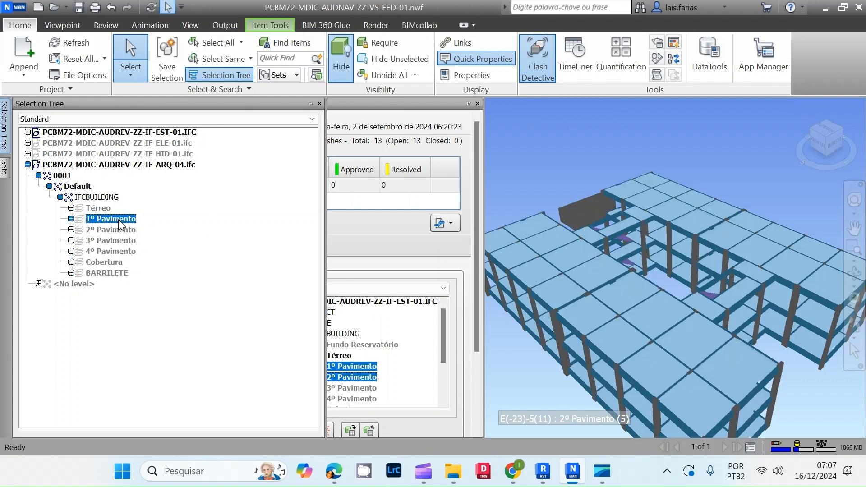
left_click(339, 69)
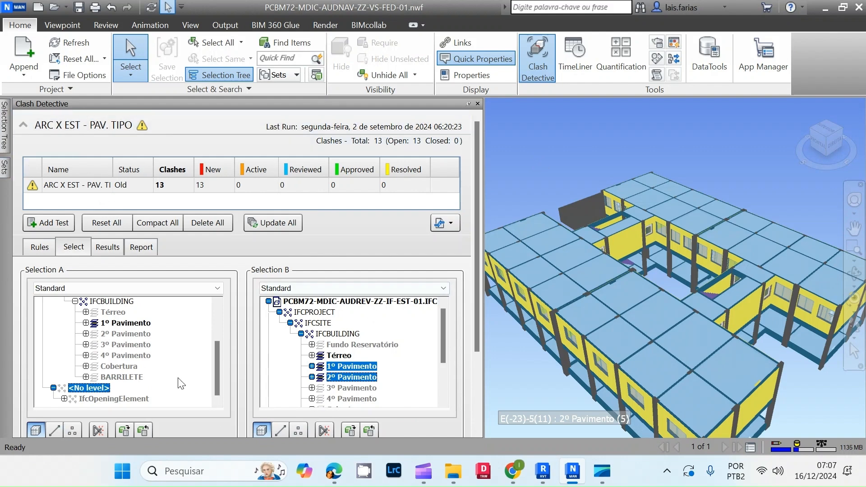
- Set Selection A to the ARQ-04 model's 1º Pavimento and select the ARC X EST - PAV. TIPO test in the test list
scroll(113, 361, "up", 1)
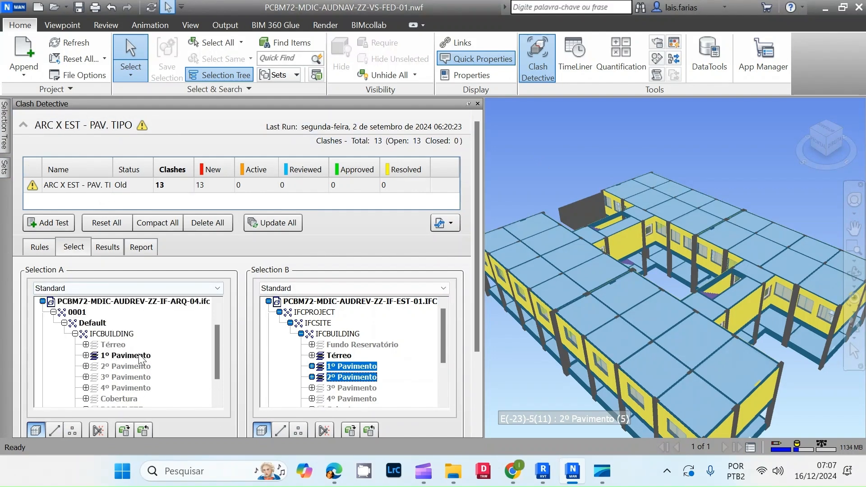
left_click(126, 356)
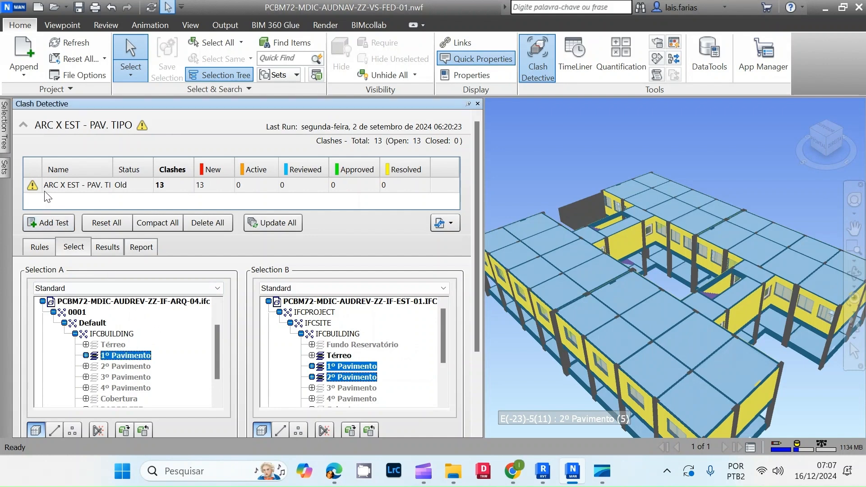
left_click(32, 188)
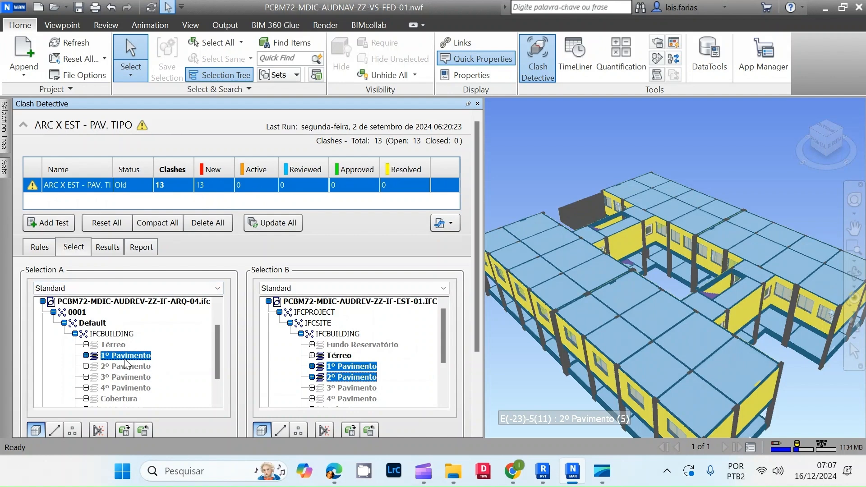
scroll(182, 359, "down", 1)
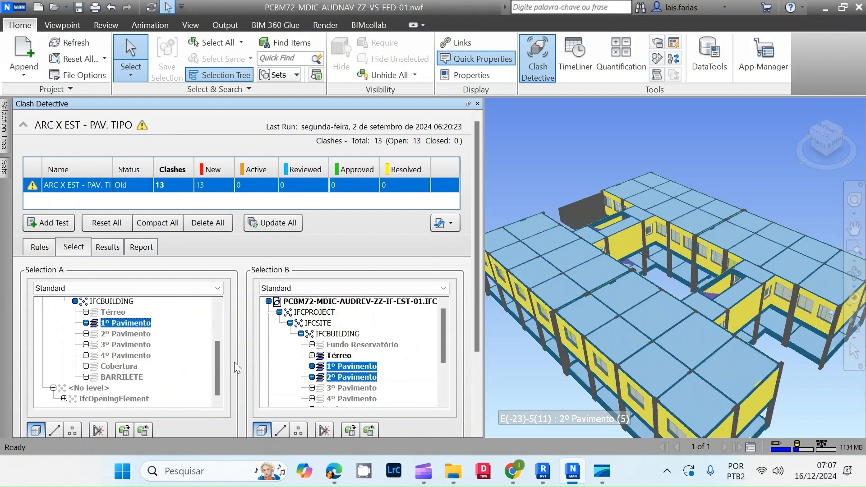
scroll(234, 362, "up", 2)
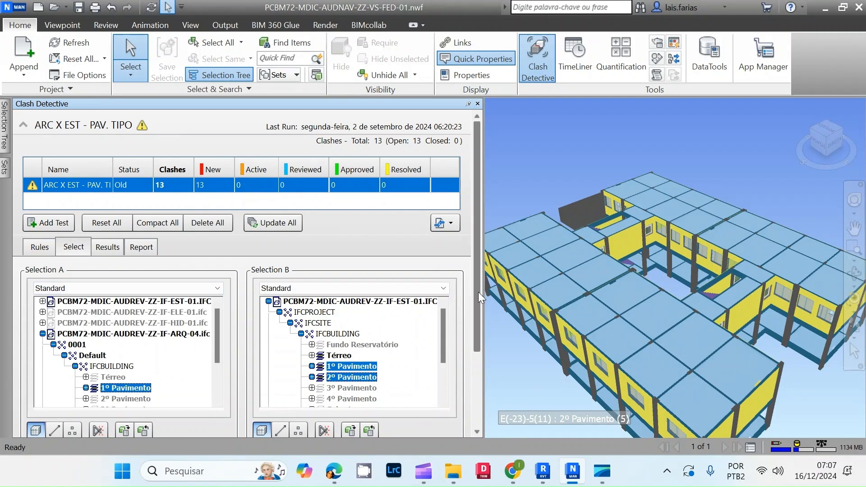
- Run the ARC X EST - PAV. TIPO clash test and review the status of its individual clashes and clash groups
left_click_drag(479, 291, 470, 377)
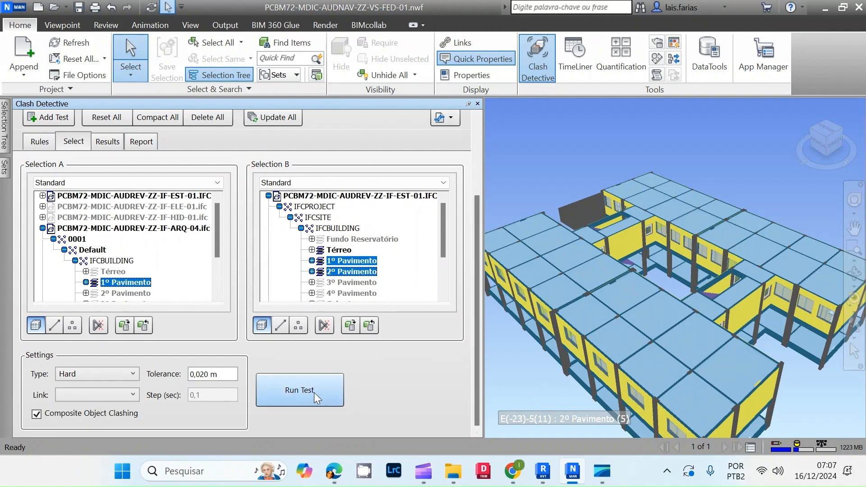
left_click(329, 391)
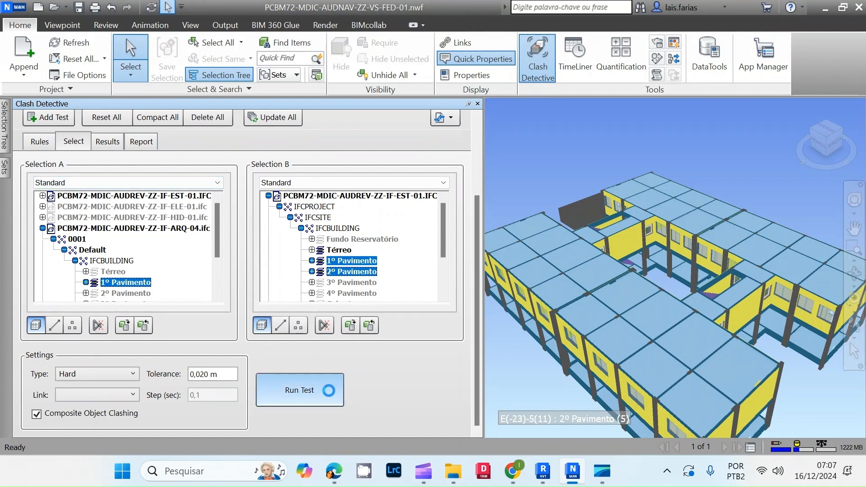
left_click_drag(479, 222, 455, 234)
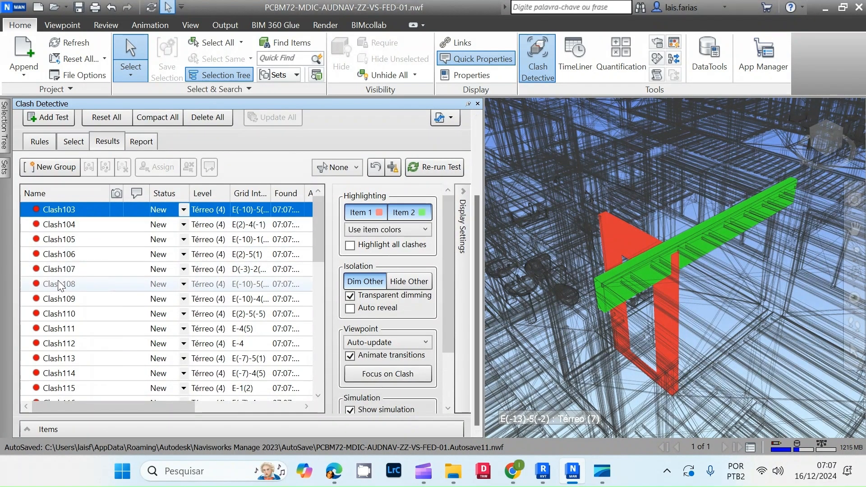
scroll(59, 288, "down", 9)
scroll(127, 223, "down", 5)
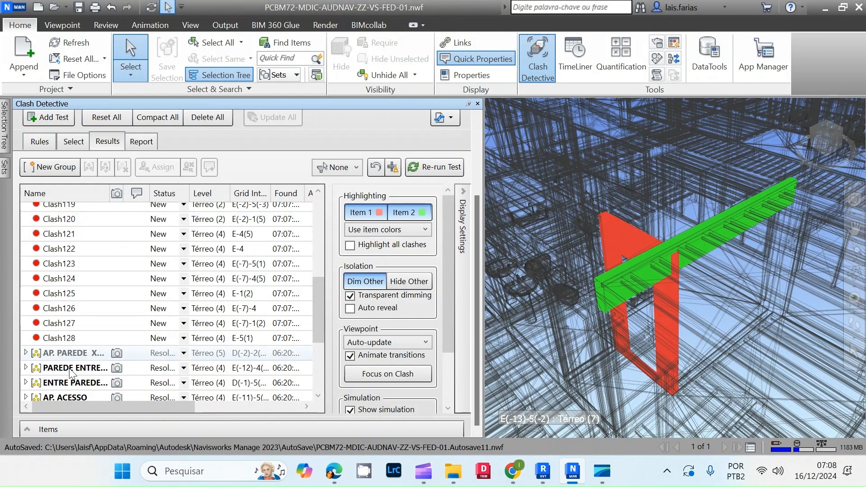
scroll(108, 271, "down", 2)
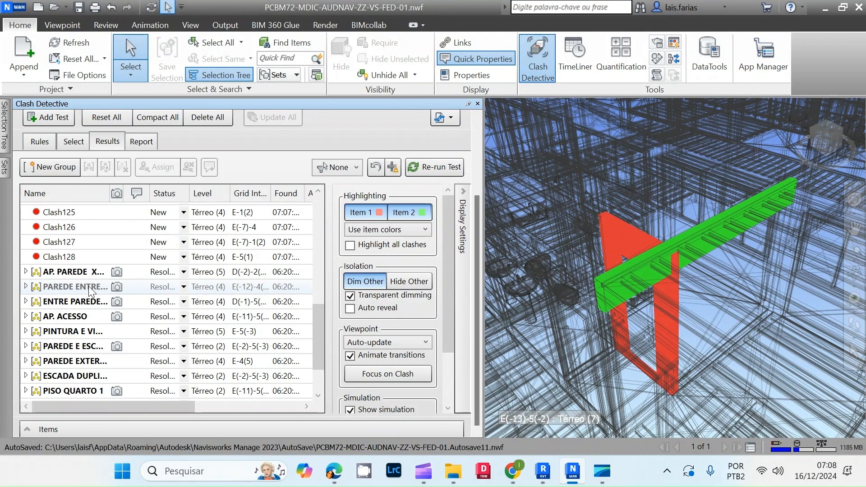
scroll(88, 286, "up", 7)
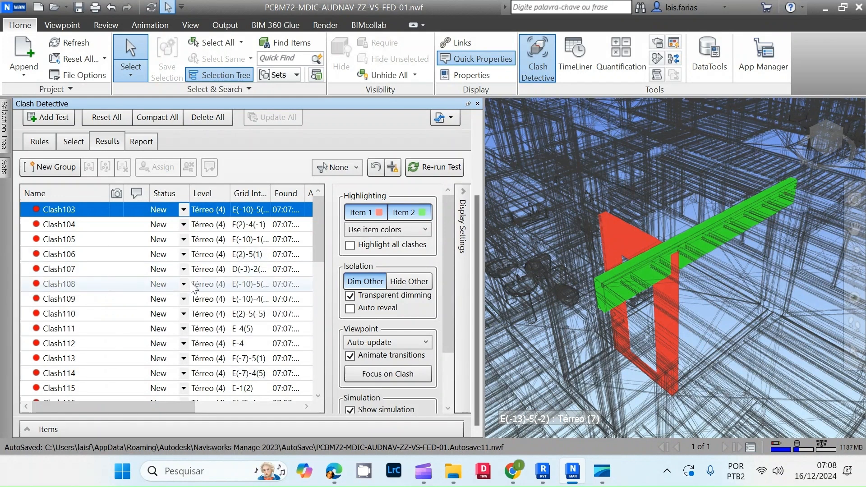
scroll(148, 312, "down", 3)
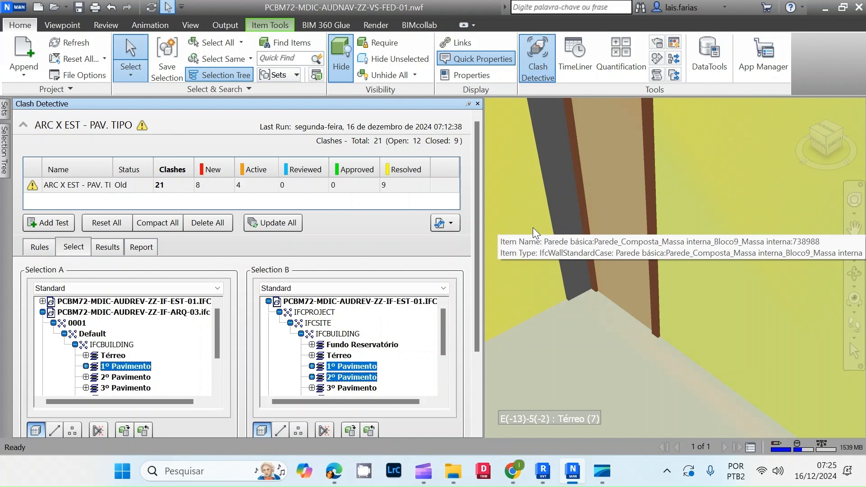
- Pin the Selection Tree open in place of the Clash Detective window and unhide the ELE-01 and HID-01 models
mouse_move(7, 111)
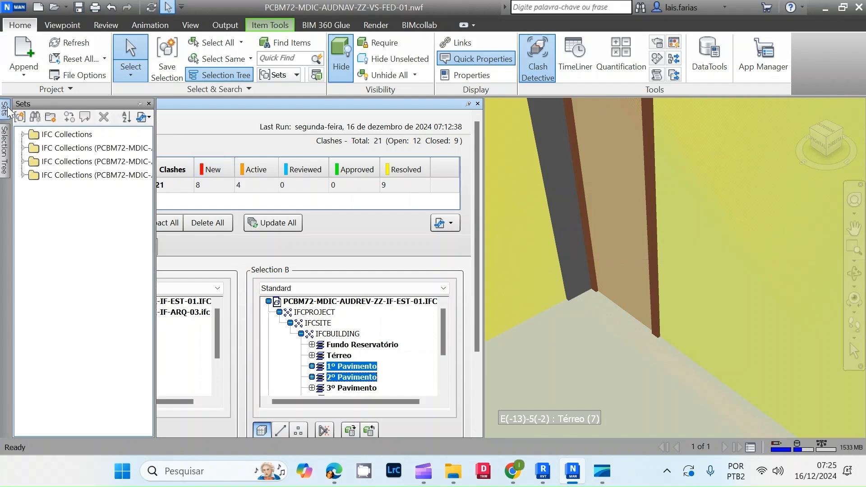
left_click(468, 104)
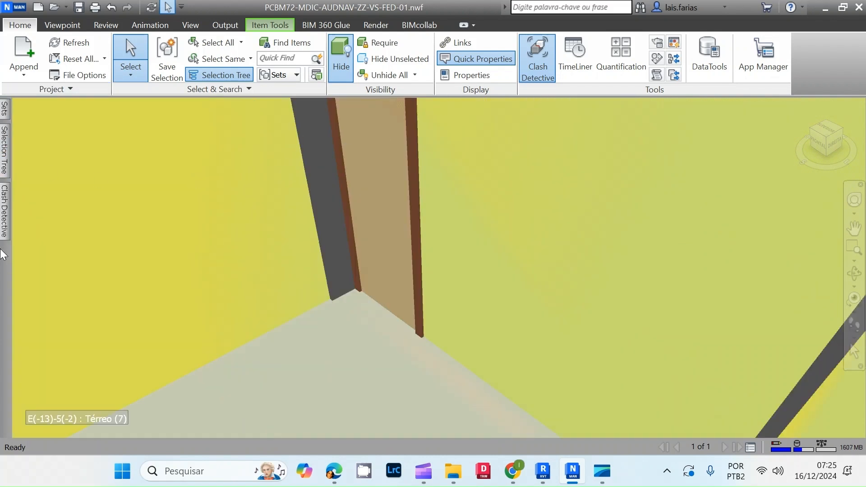
mouse_move(5, 212)
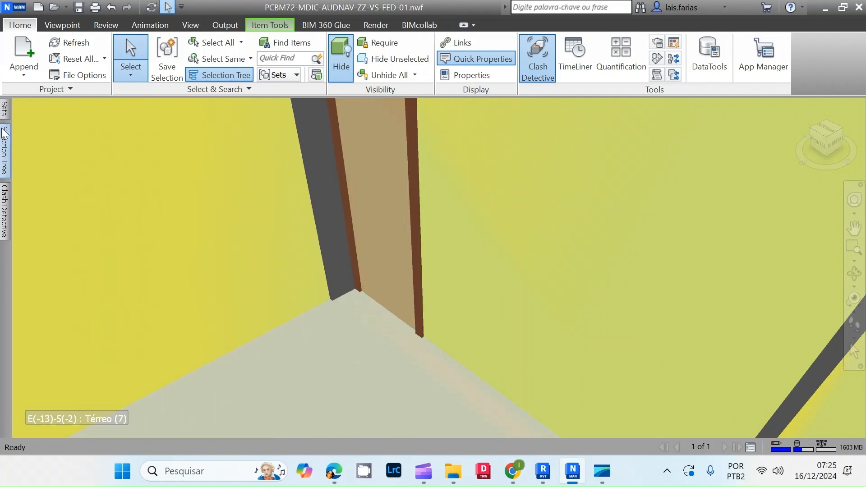
mouse_move(4, 132)
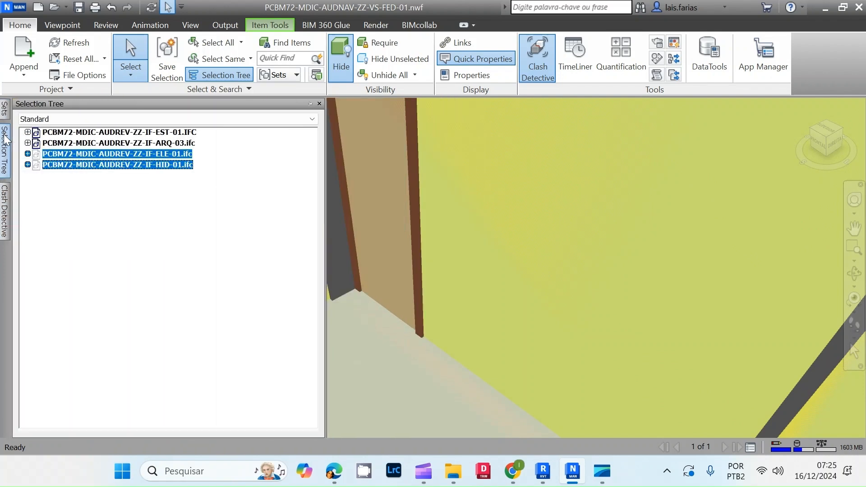
left_click(310, 104)
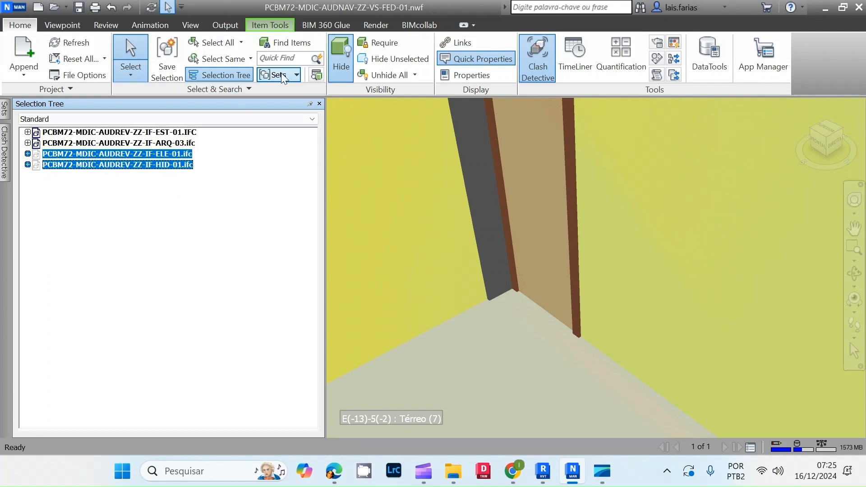
left_click(396, 75)
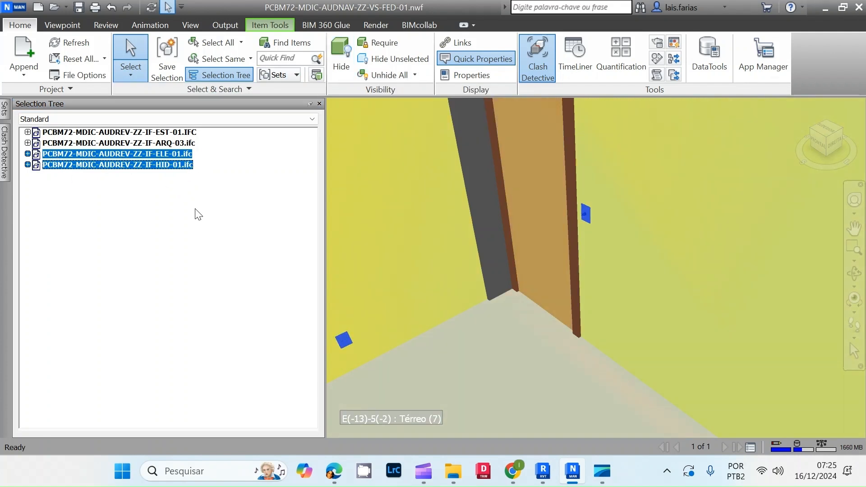
left_click(163, 219)
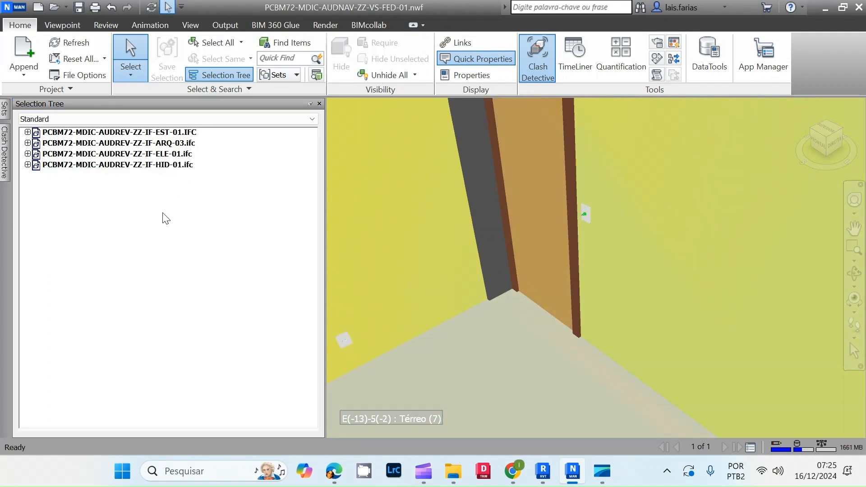
- Expand the EST-01 structural model and hide its <No level> branch containing IfcOpeningElement
left_click(28, 132)
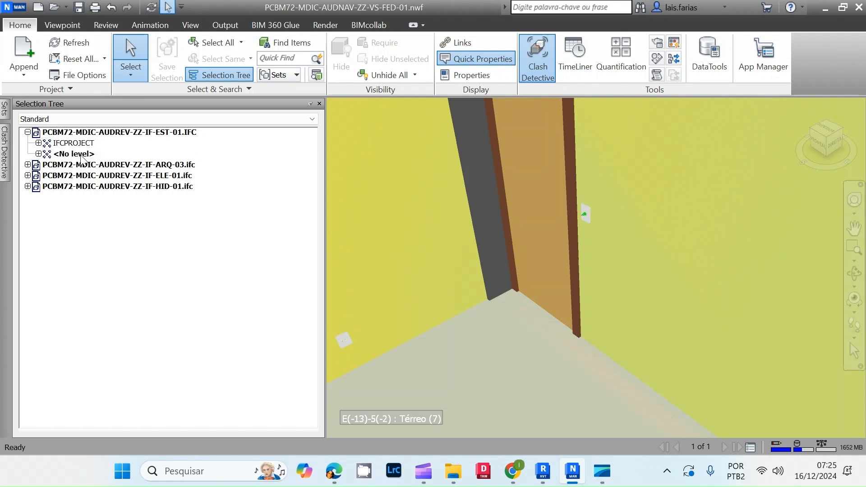
left_click(38, 154)
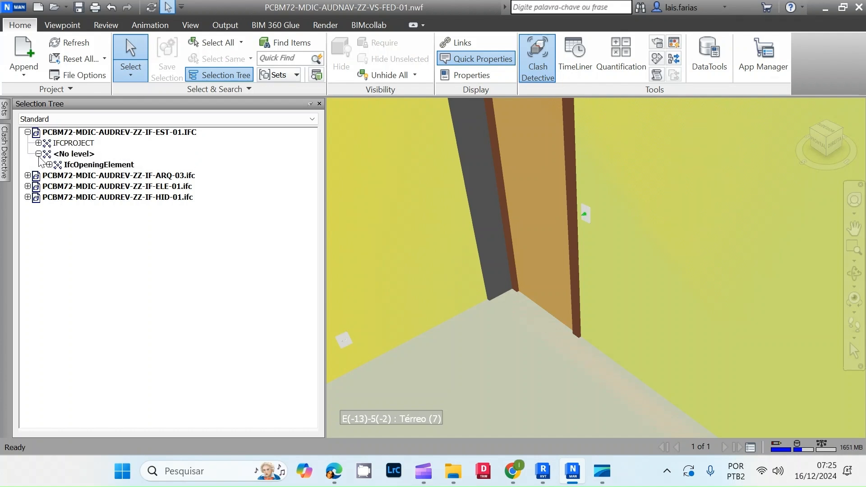
left_click(73, 154)
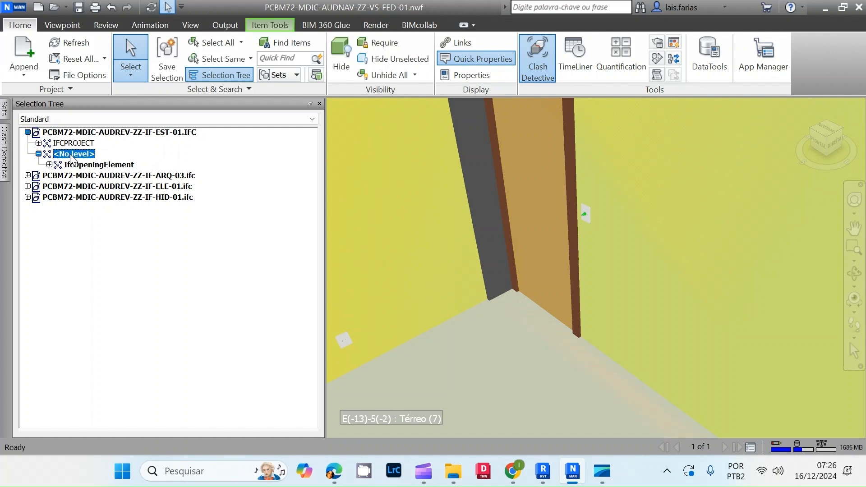
left_click(341, 64)
- Examine which IFC element classes the EST-01 model contains on 1º Pavimento and 4º Pavimento, collapsing the branches again
left_click(38, 143)
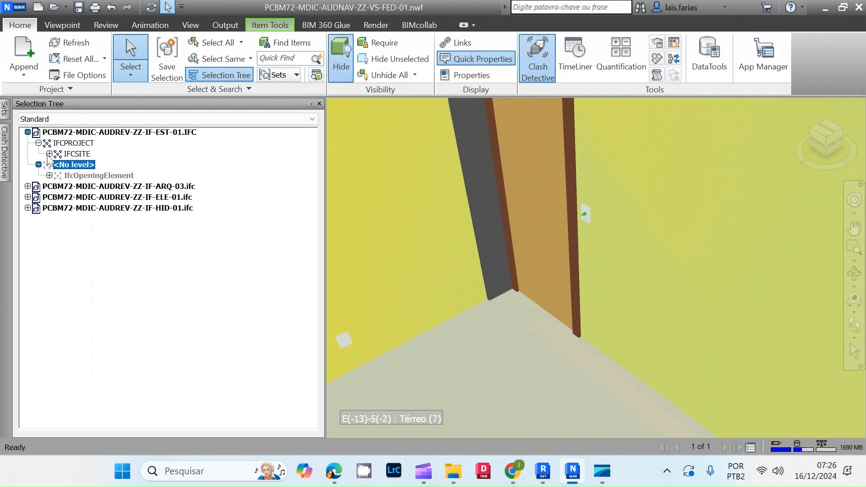
left_click(49, 154)
left_click(60, 165)
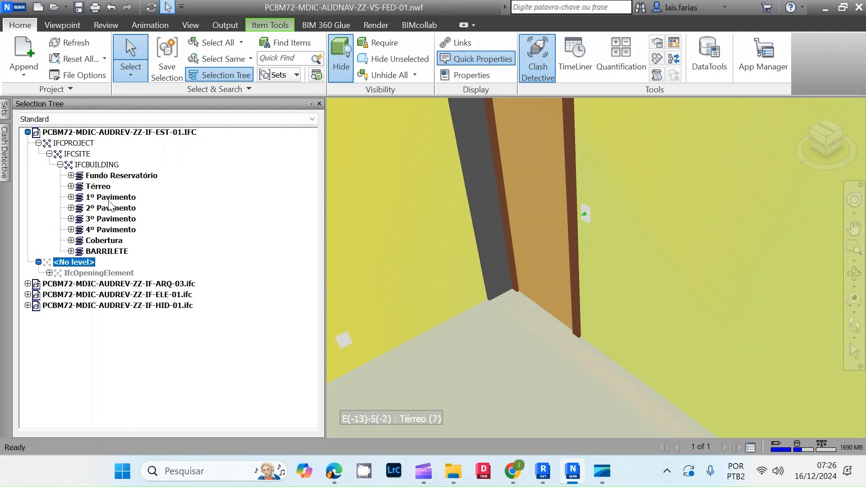
left_click(92, 197)
left_click(71, 197)
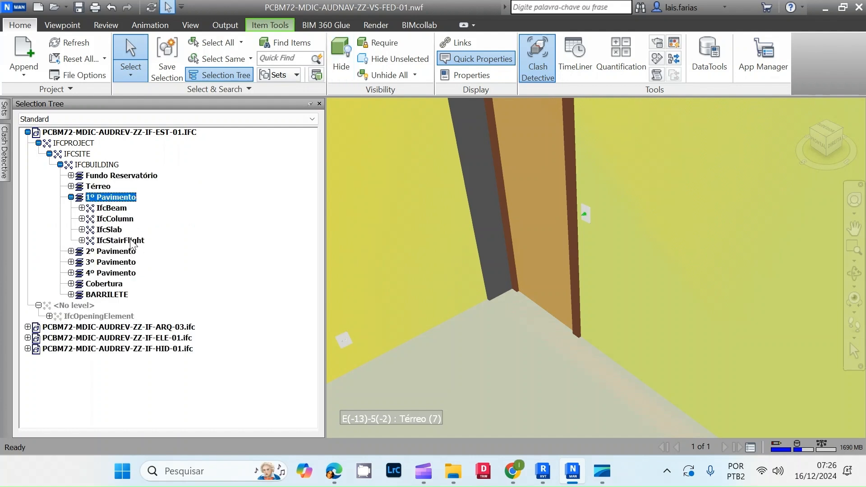
left_click(71, 197)
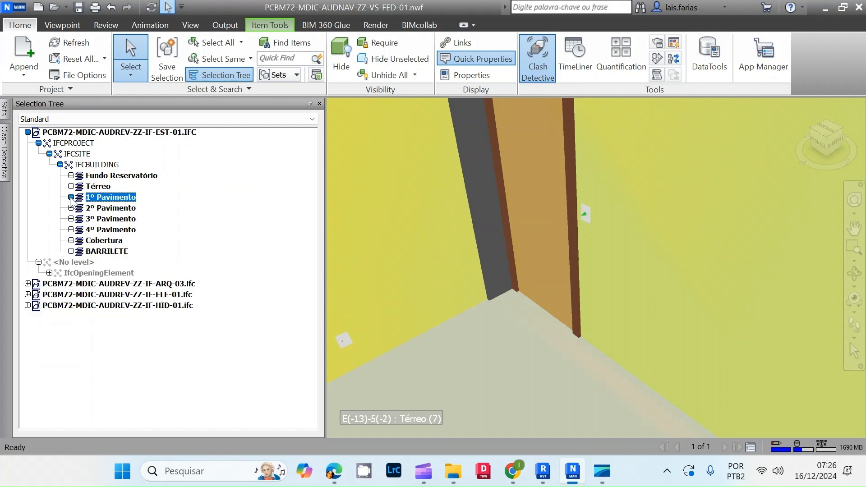
left_click(71, 230)
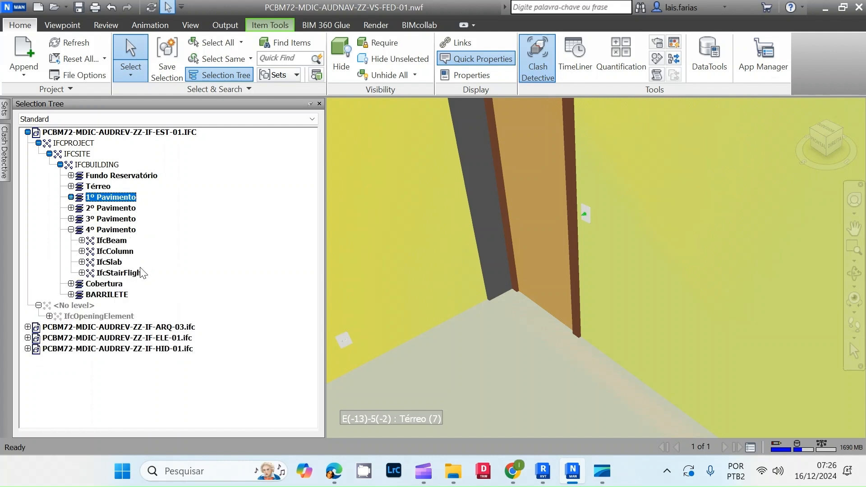
left_click(71, 229)
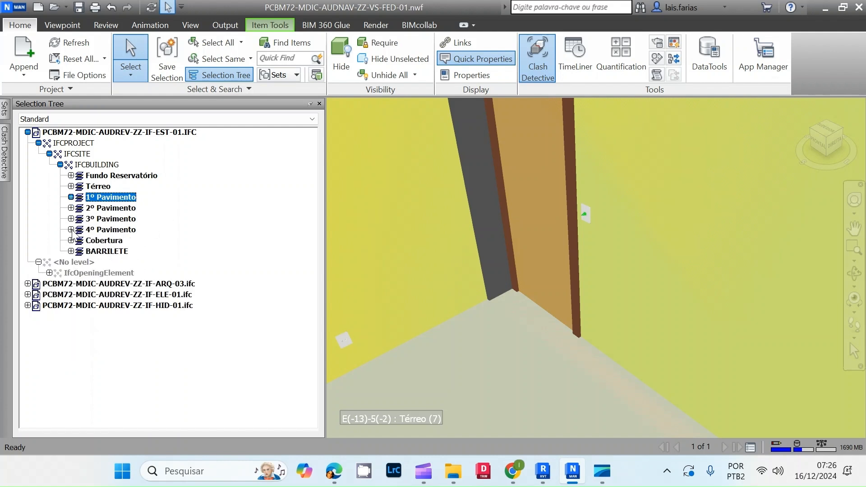
left_click(28, 132)
left_click(27, 132)
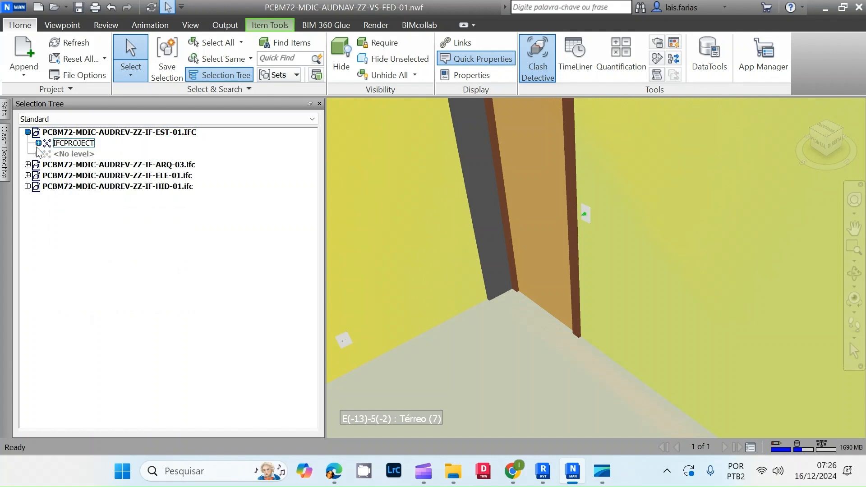
left_click(39, 143)
left_click(80, 258)
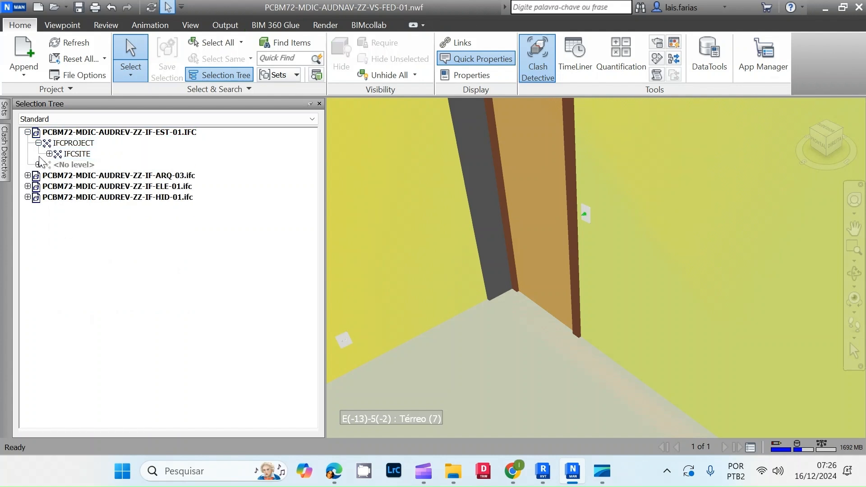
- Expand the ARQ-03 architectural model and hide its <No level> branch containing IfcOpeningElement
left_click(27, 175)
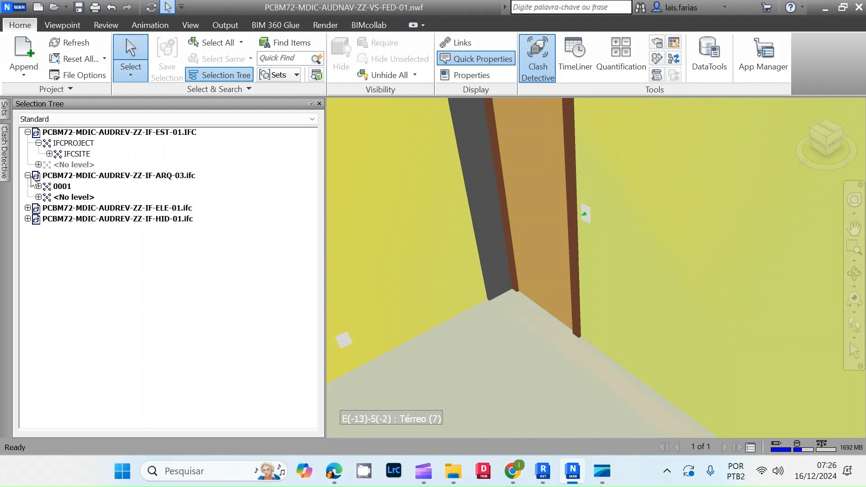
left_click(38, 197)
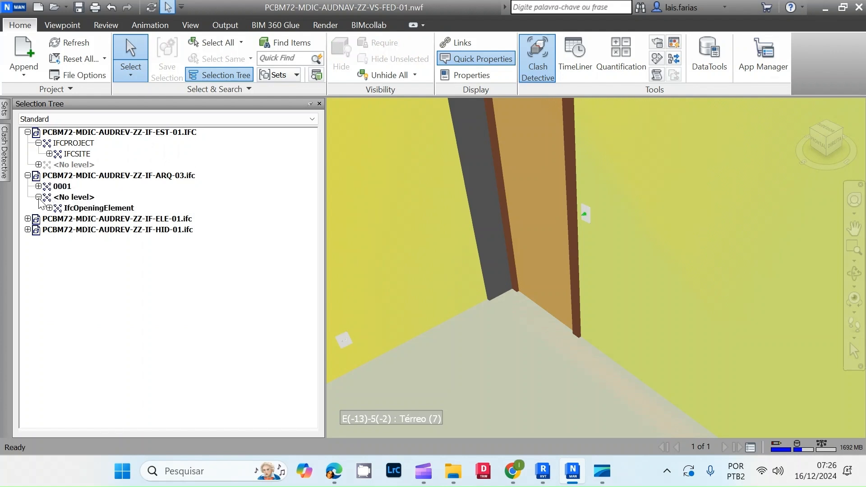
left_click(60, 198)
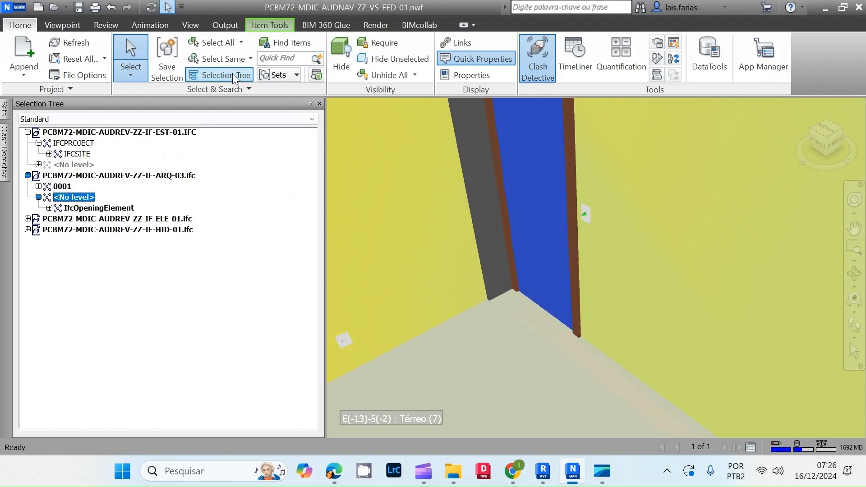
left_click(342, 58)
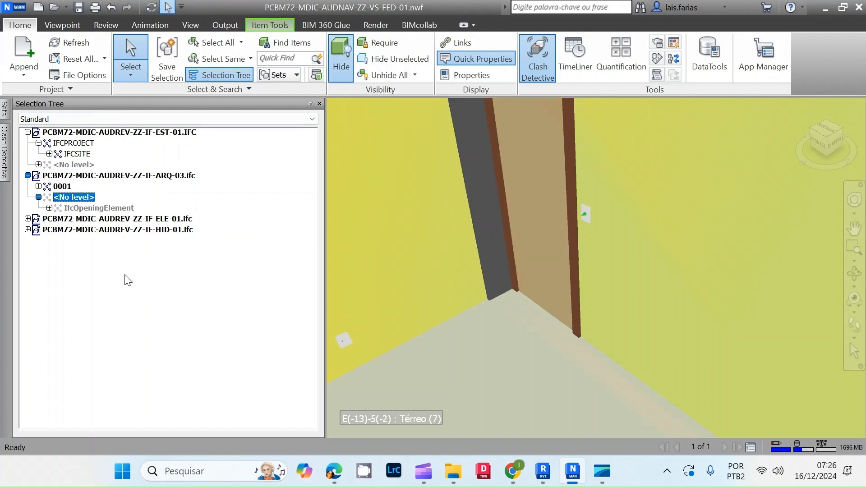
- Expand the ARQ-03 model down to its 1º Pavimento element classes and hide the IfcSpace group there
left_click(38, 186)
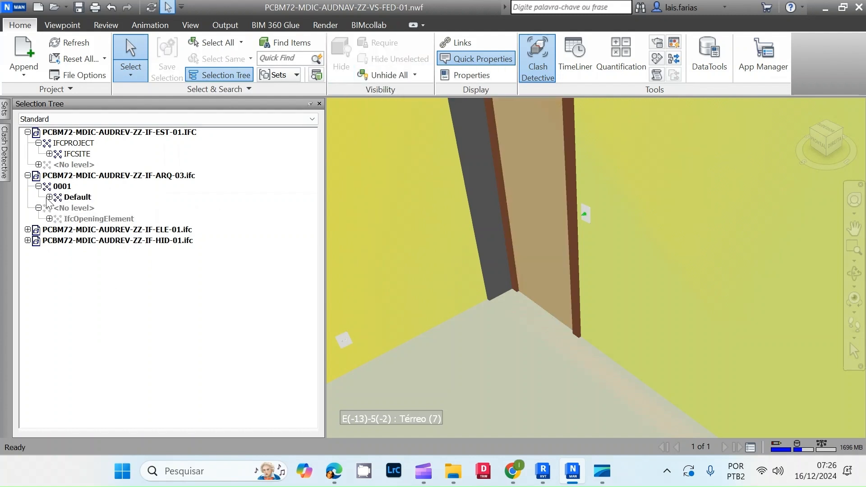
left_click(49, 197)
left_click(60, 208)
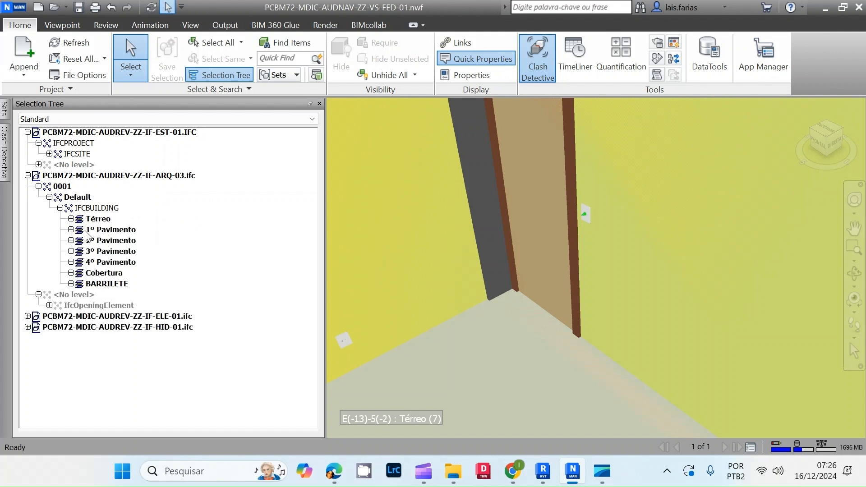
left_click(71, 230)
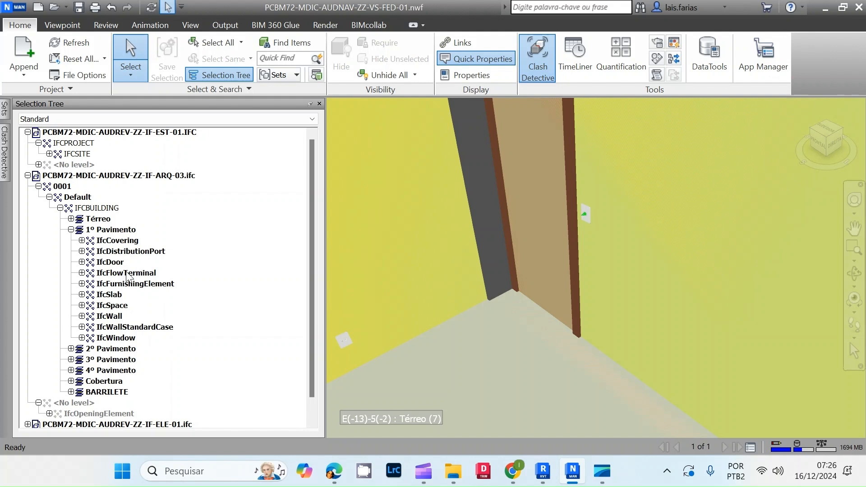
left_click(112, 306)
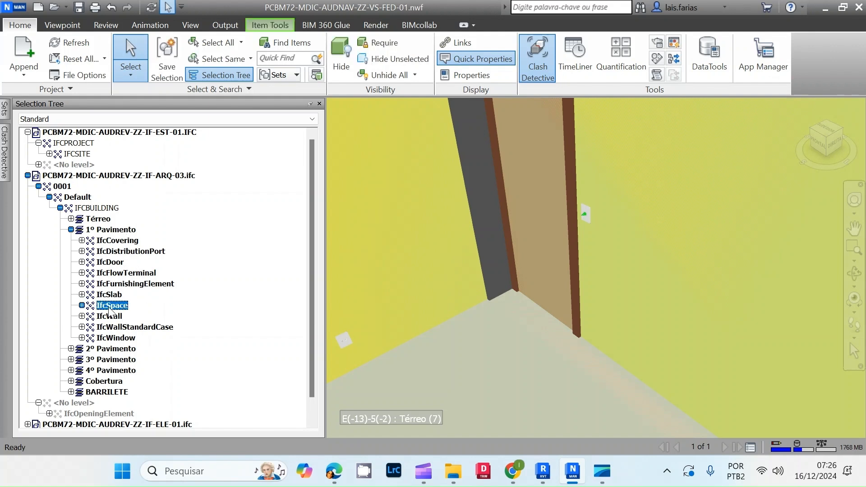
left_click(351, 49)
- Hide the IfcSpace groups on Térreo and 2º Pavimento of the ARQ-03 architectural model
left_click(71, 219)
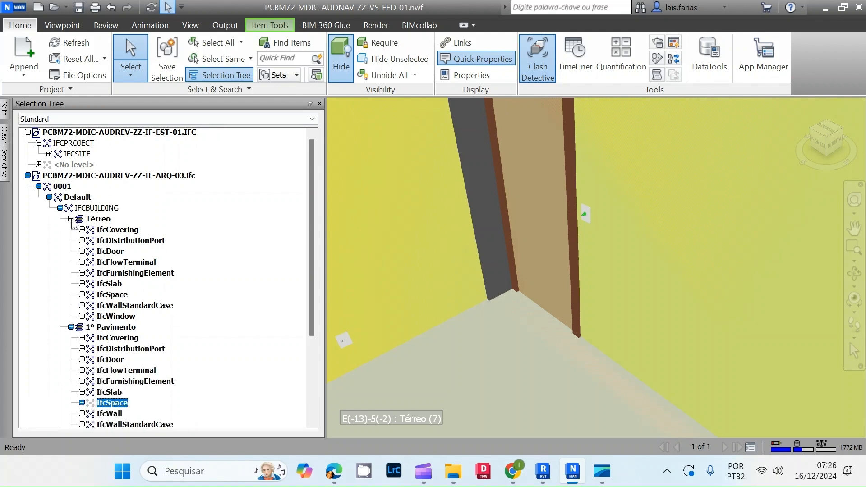
left_click(113, 295)
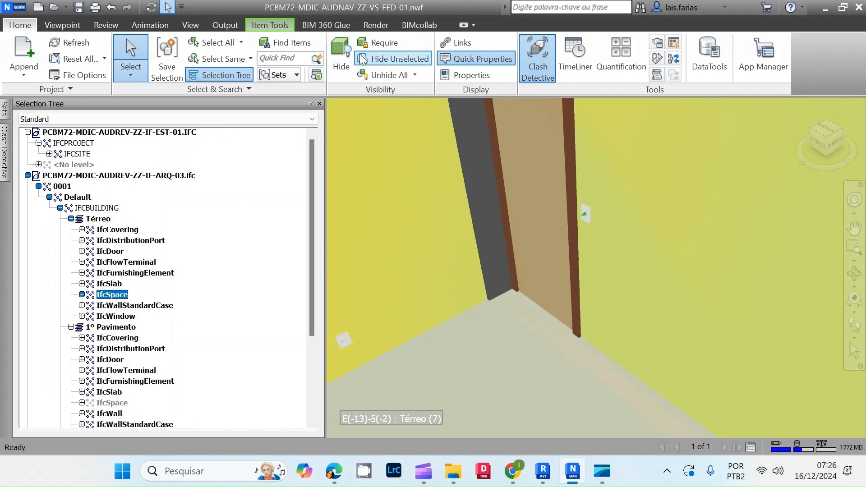
left_click(341, 57)
scroll(87, 280, "down", 4)
left_click(71, 327)
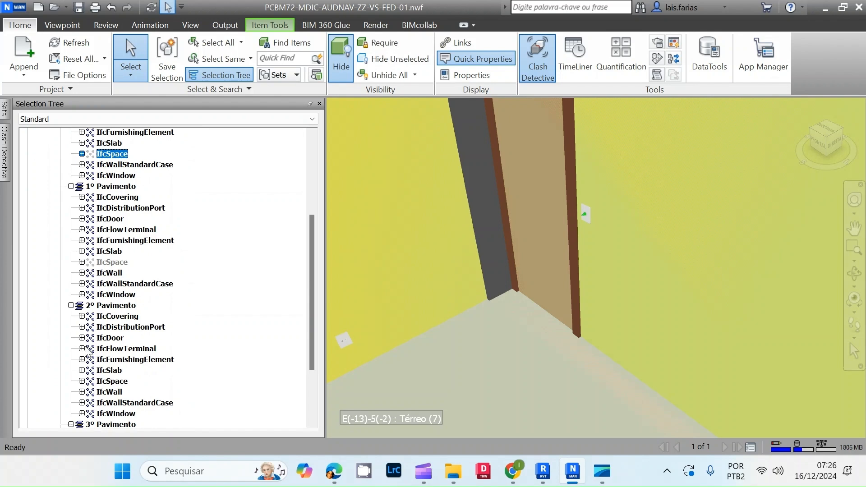
left_click(113, 382)
left_click(341, 56)
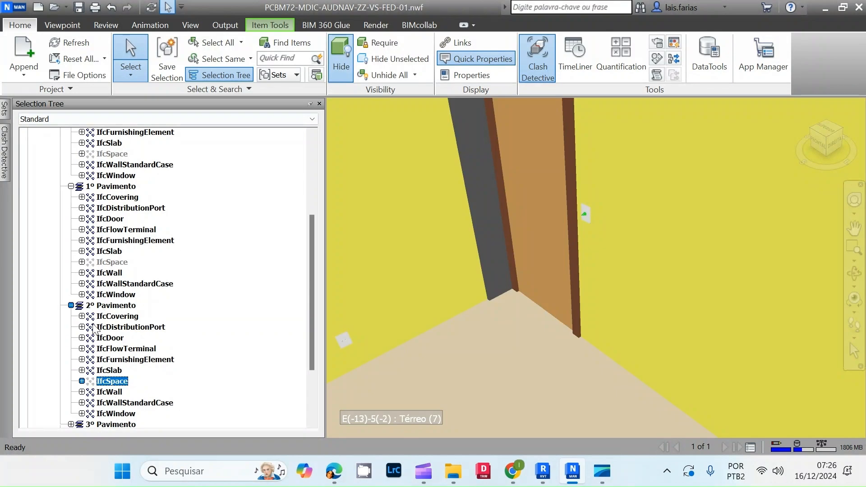
- Hide the IfcSpace groups on 3º Pavimento and 4º Pavimento of the ARQ-03 model
scroll(91, 316, "down", 3)
left_click(71, 342)
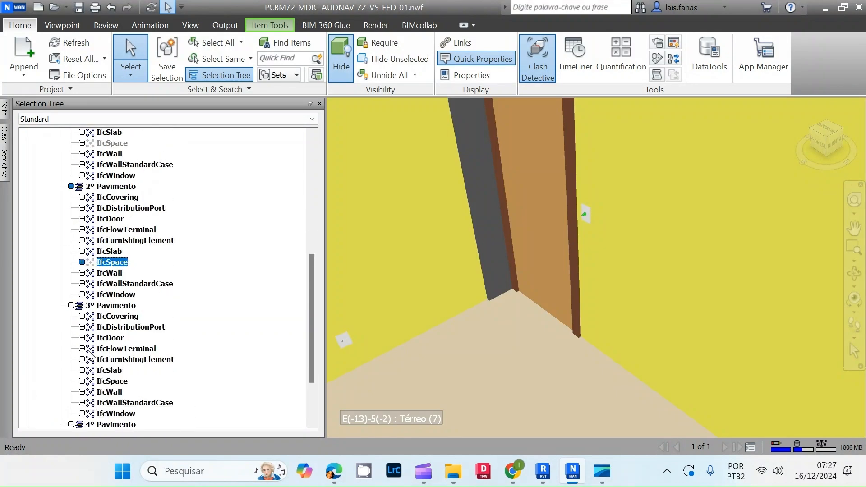
left_click(118, 382)
left_click(341, 56)
scroll(72, 361, "down", 3)
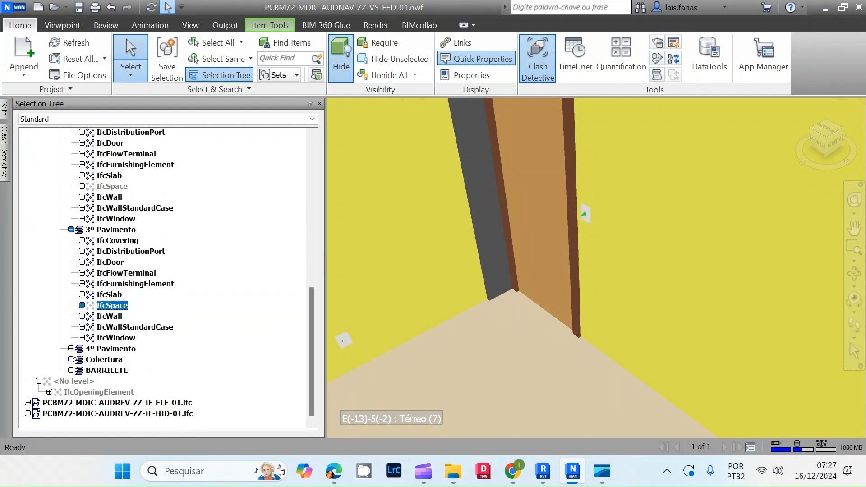
left_click(71, 348)
left_click(112, 382)
left_click(341, 56)
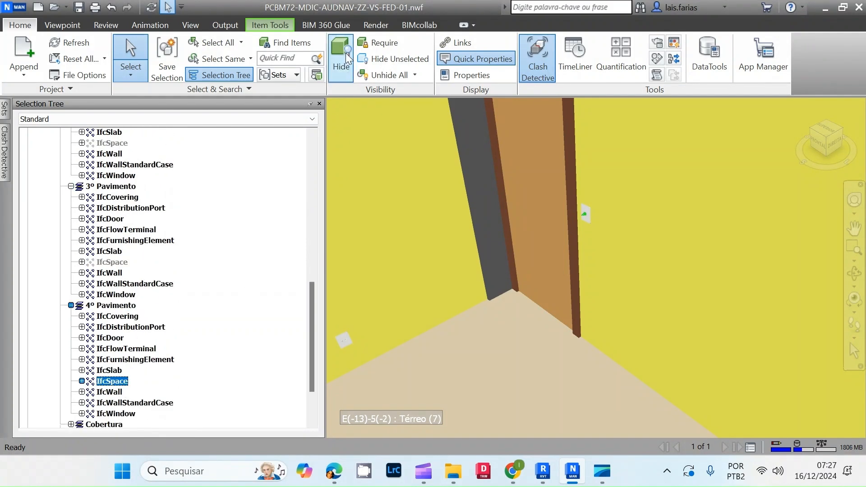
- Check the Cobertura and BARRILETE levels of ARQ-03 for IfcSpace groups, and clear the selection
scroll(72, 361, "down", 3)
left_click(71, 360)
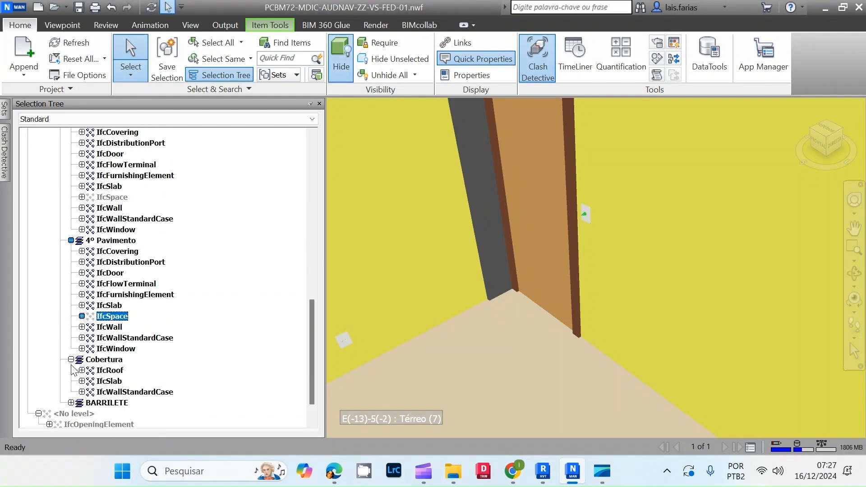
left_click(70, 403)
scroll(142, 357, "down", 2)
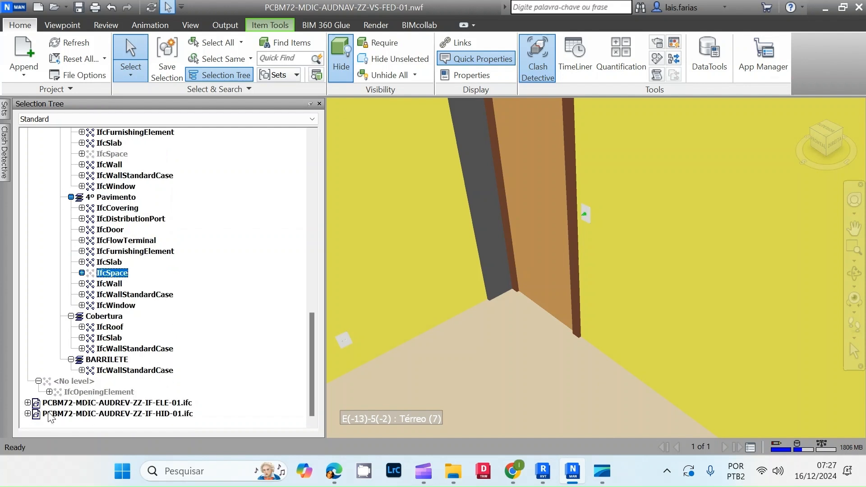
left_click(263, 277)
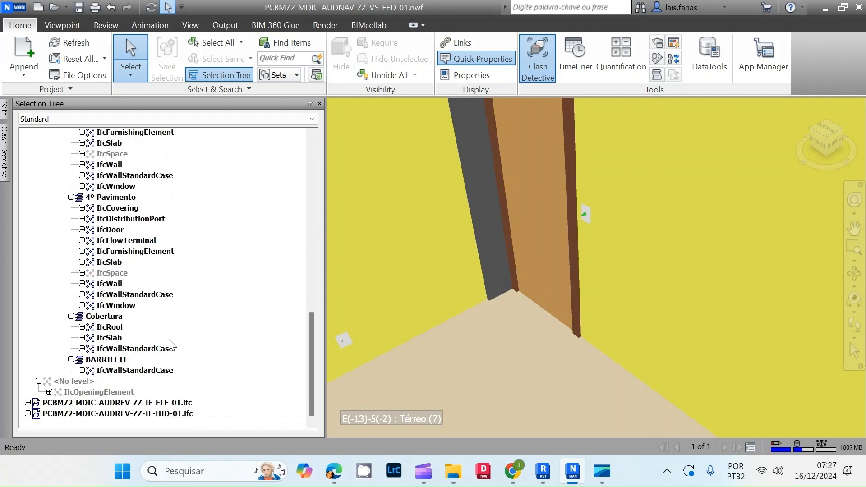
- Expand the ELE-01 electrical model down to 1º Pavimento and examine its IFC element classes for spaces or openings
left_click(28, 403)
scroll(130, 365, "down", 1)
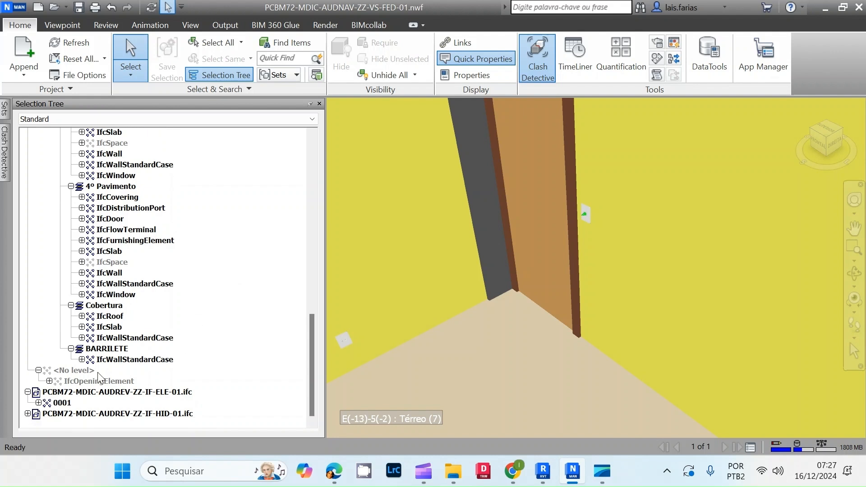
left_click(38, 403)
scroll(94, 388, "down", 1)
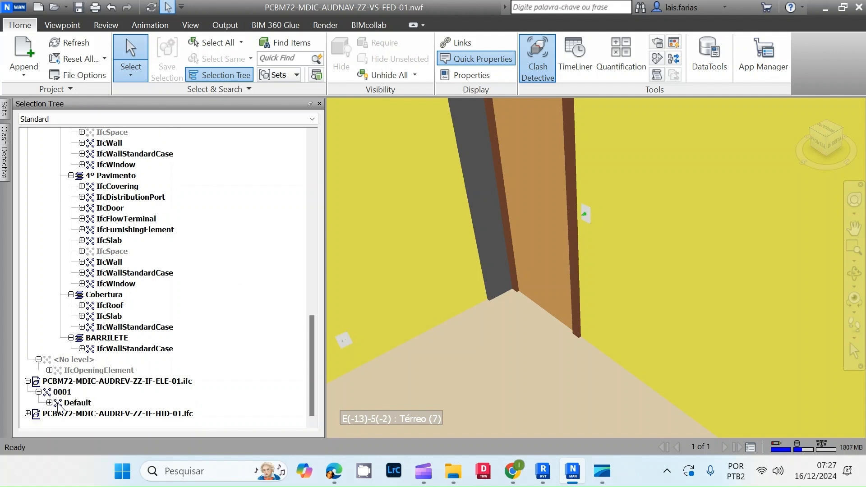
left_click(49, 402)
scroll(54, 403, "down", 1)
left_click(60, 402)
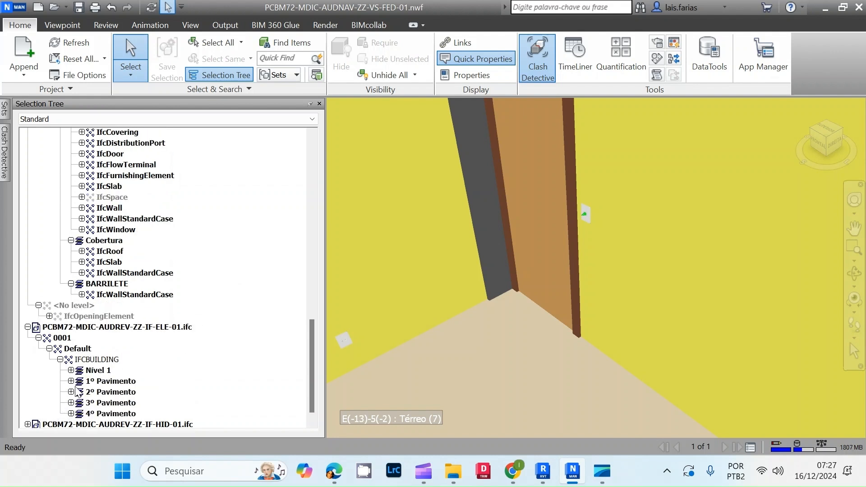
scroll(94, 363, "down", 1)
left_click(71, 382)
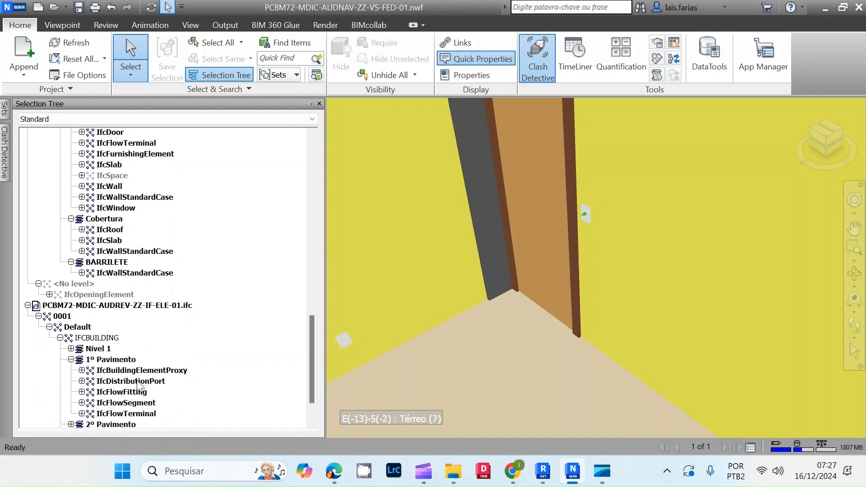
scroll(243, 338, "down", 2)
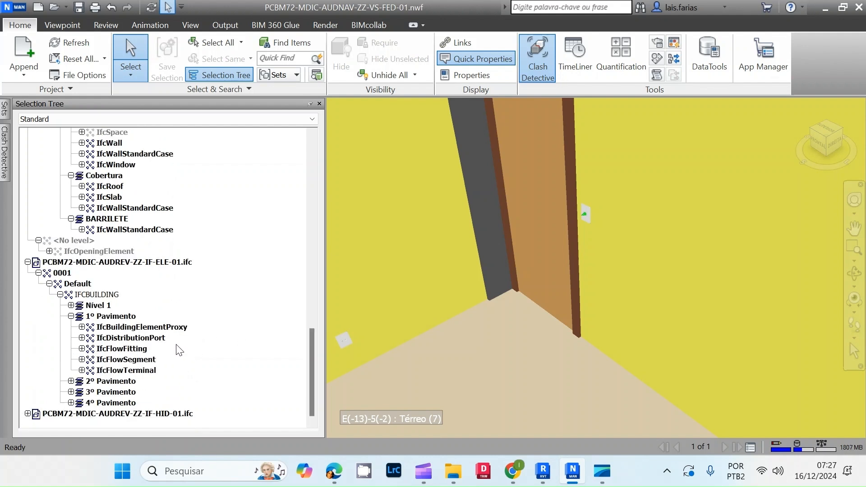
- Expand the HID-01 plumbing model down to 1º Pavimento and examine its IFC element classes for spaces or openings
left_click(28, 413)
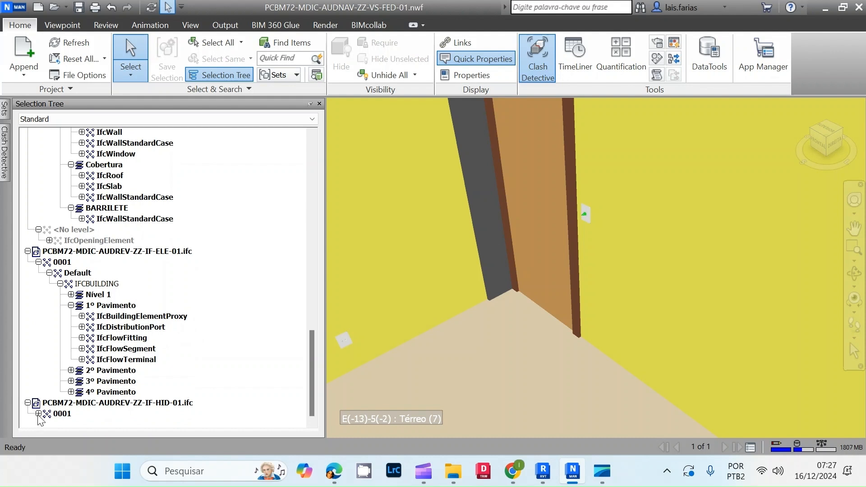
left_click(38, 414)
left_click(49, 414)
left_click(60, 414)
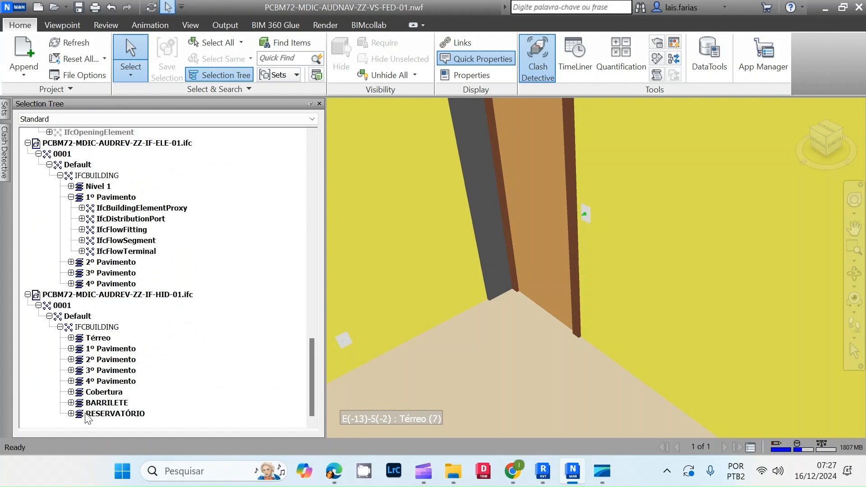
left_click(113, 349)
left_click(71, 349)
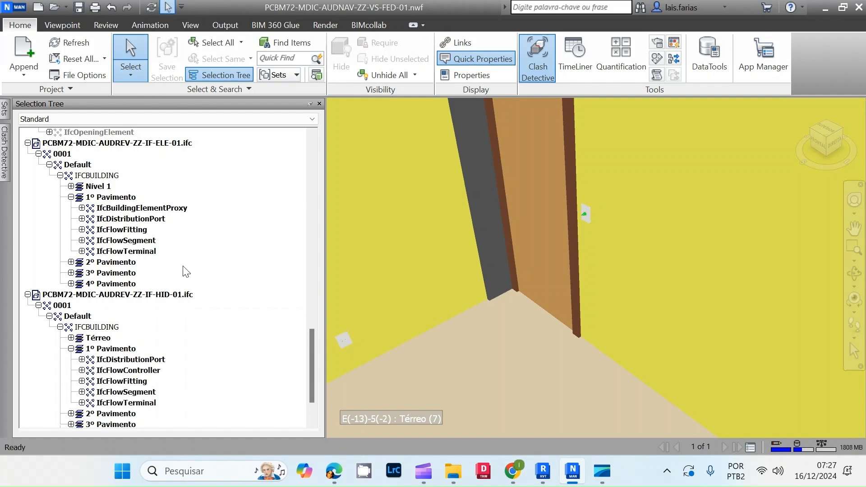
scroll(183, 262, "up", 15)
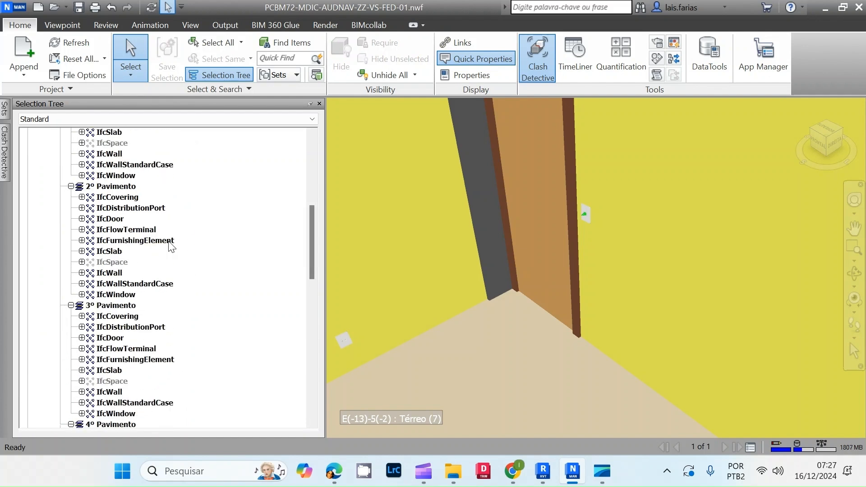
- Auto-hide the Selection Tree and keep Clash Detective pinned open beside the model view
left_click(310, 103)
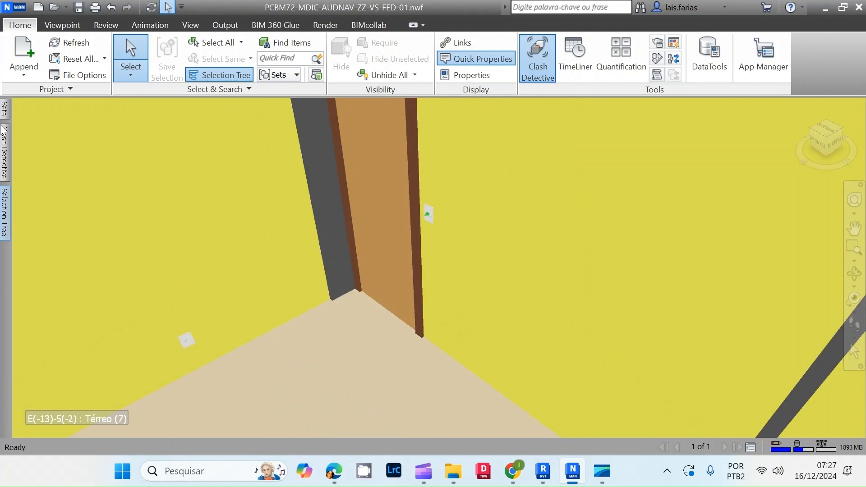
left_click(3, 159)
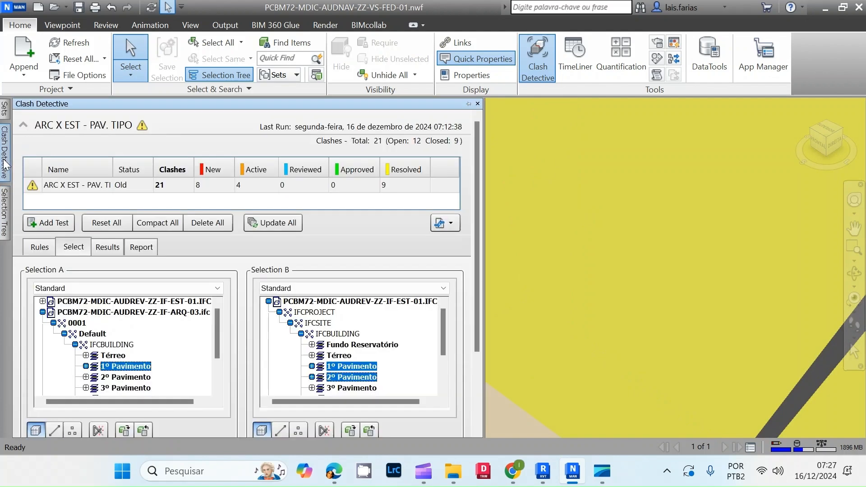
left_click(469, 104)
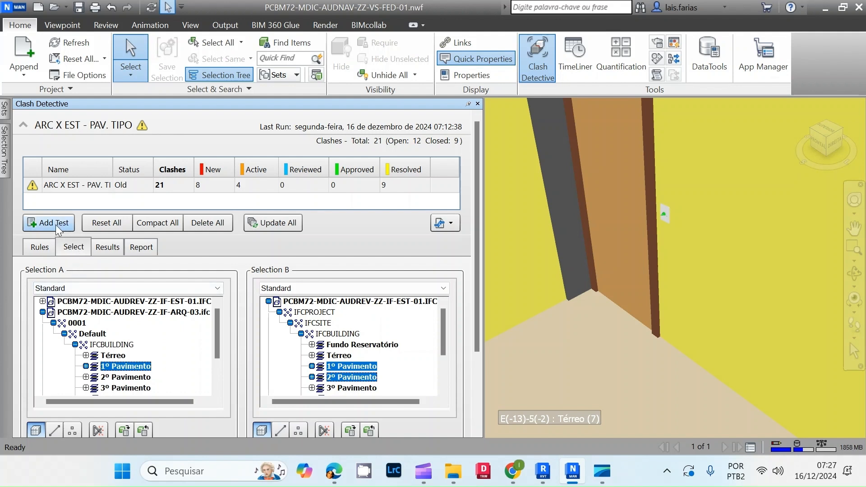
- Add a new clash test named "ARQ/EST X INS - TODOS"
left_click(43, 224)
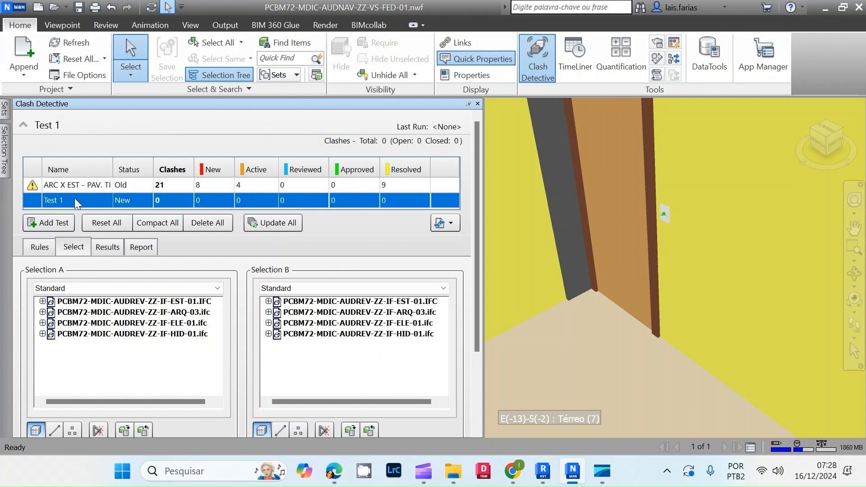
left_click(52, 199)
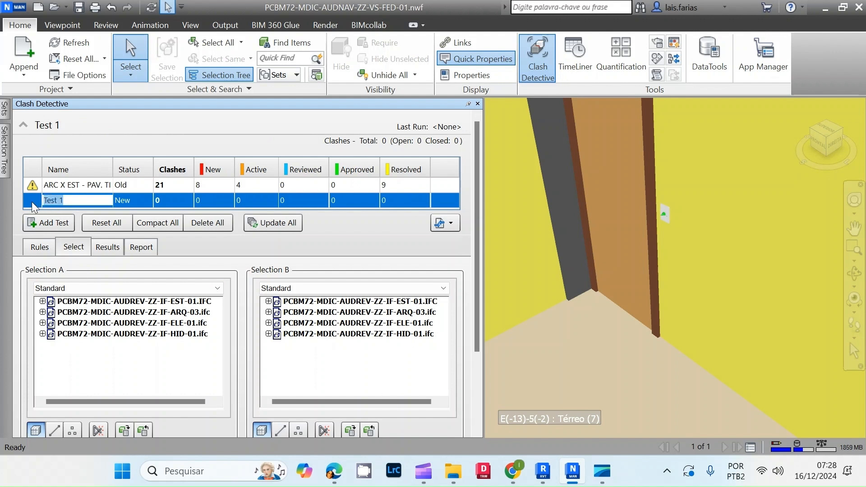
type("ARQ/EST X INS - T")
type("ODOS")
key("Return")
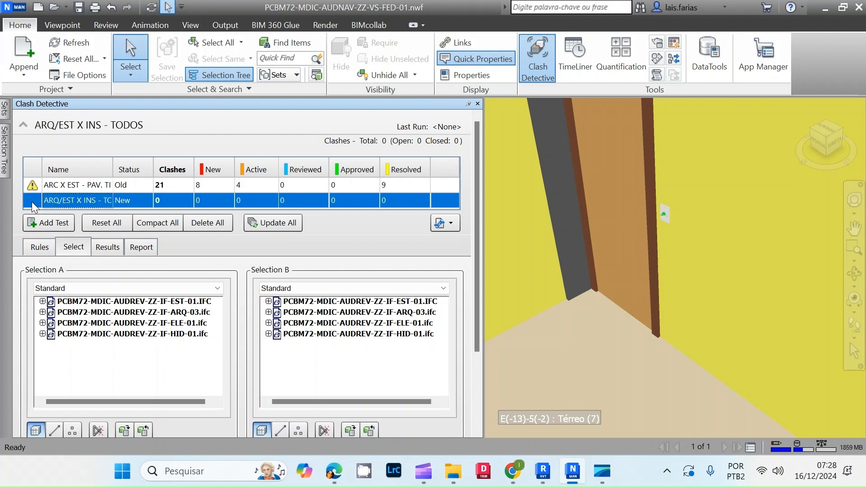
- Rename the architecture-versus-structure test to "ARQ X EST - PAV. TIPO" and make the ARQ/EST X INS - TODOS test active again
left_click(59, 188)
right_click(59, 189)
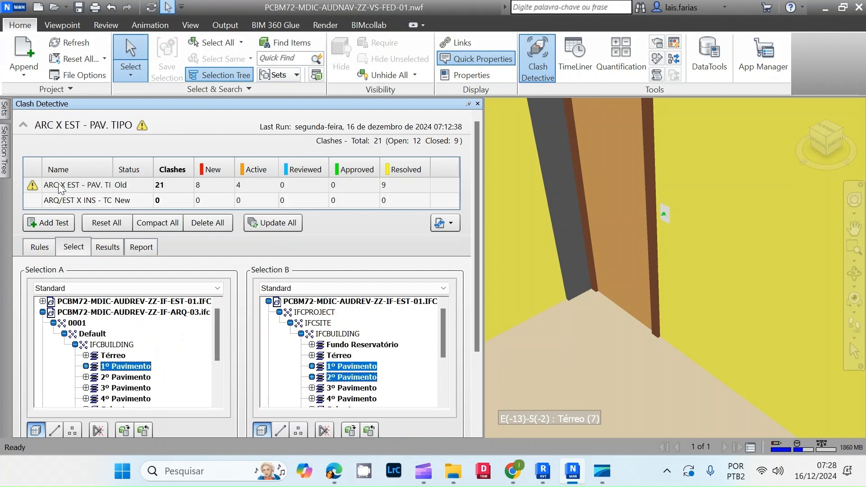
left_click(100, 247)
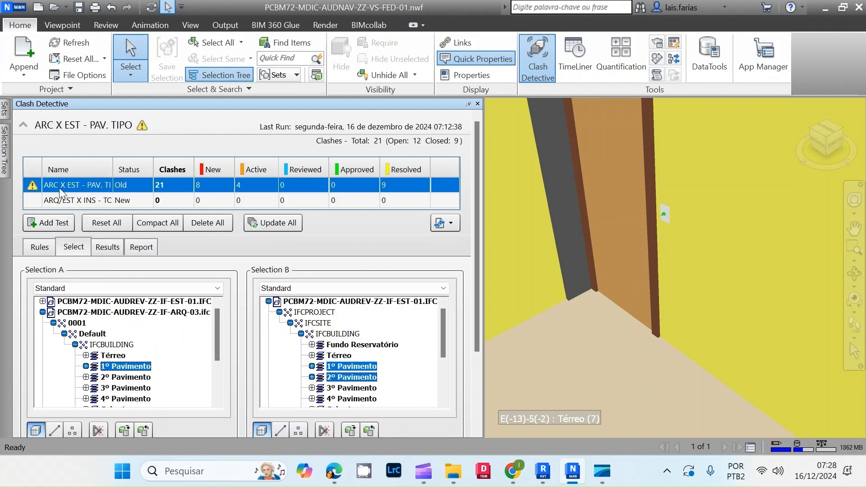
left_click(58, 186)
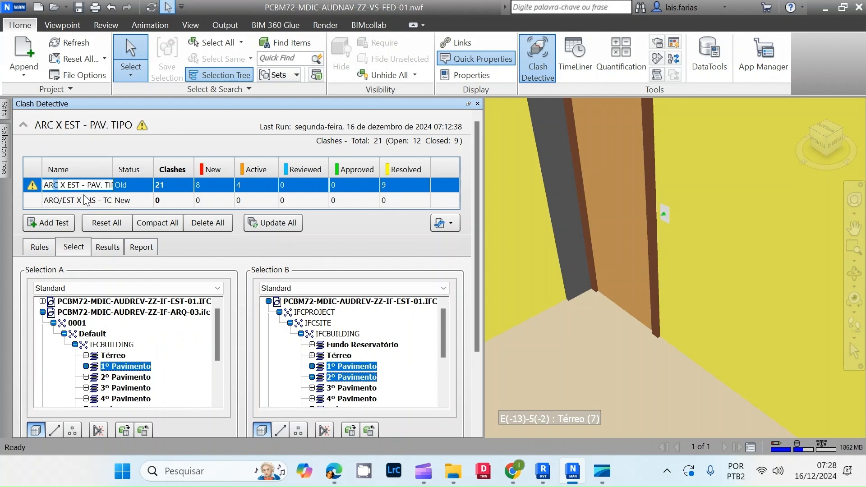
key("BackSpace")
type("Q")
left_click(54, 199)
left_click(62, 202)
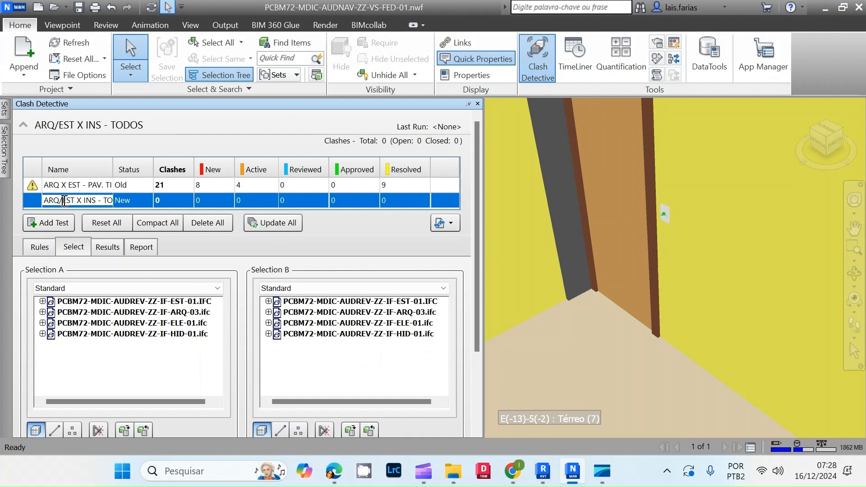
left_click(27, 206)
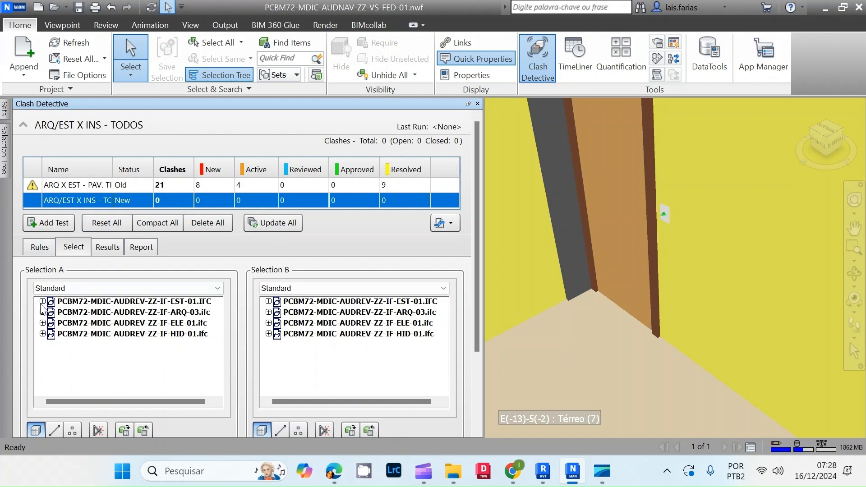
- Run the ARQ/EST X INS - TODOS test with EST-01 and ARQ-03 as Selection A against ELE-01 and HID-01 as Selection B
left_click(75, 304)
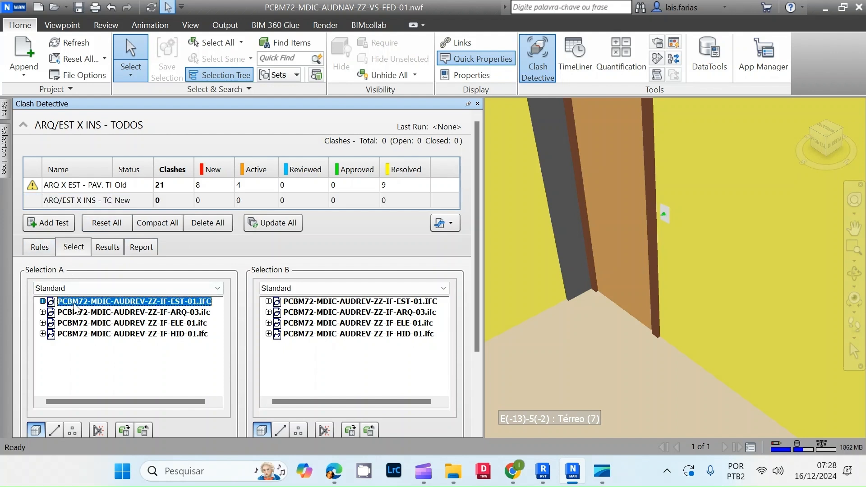
left_click(116, 312, "ctrl")
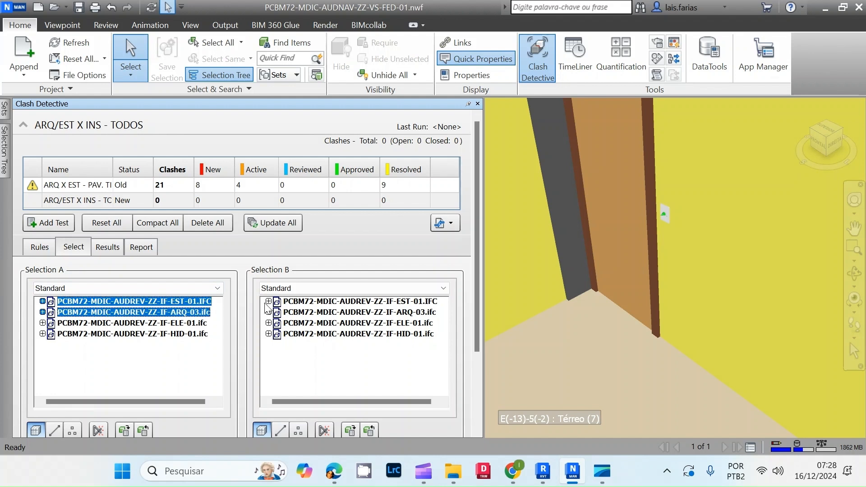
left_click(316, 324)
left_click(318, 334, "ctrl")
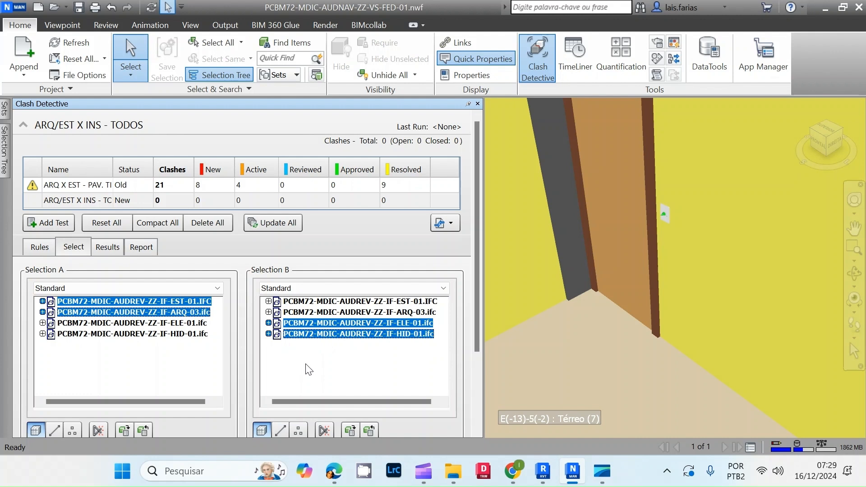
left_click_drag(476, 303, 464, 416)
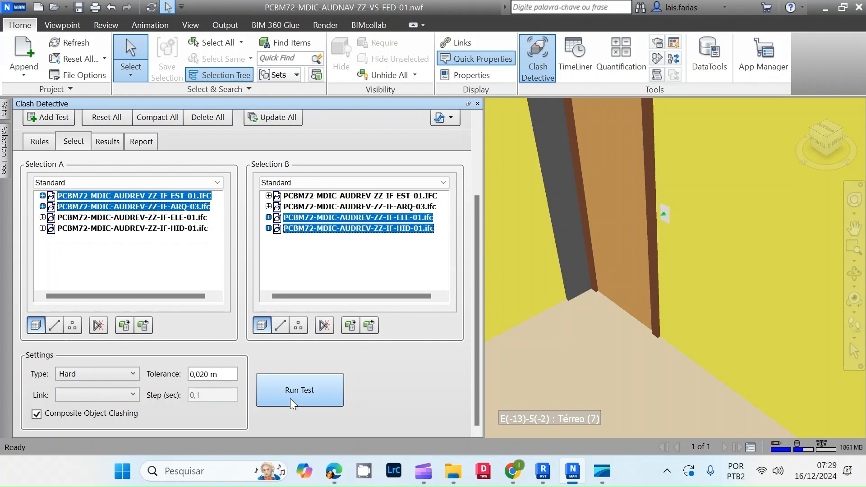
left_click(306, 397)
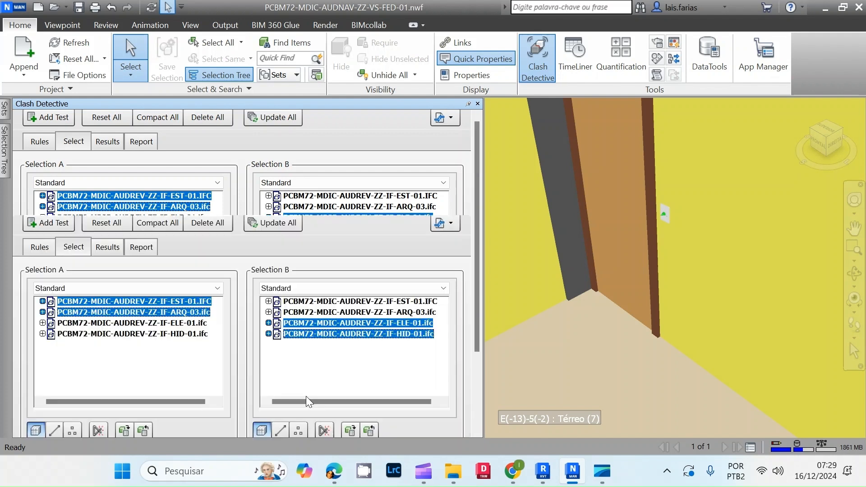
- Execute the ARQ/EST X INS - TODOS clash test with the chosen model selections
scroll(469, 302, "down", 3)
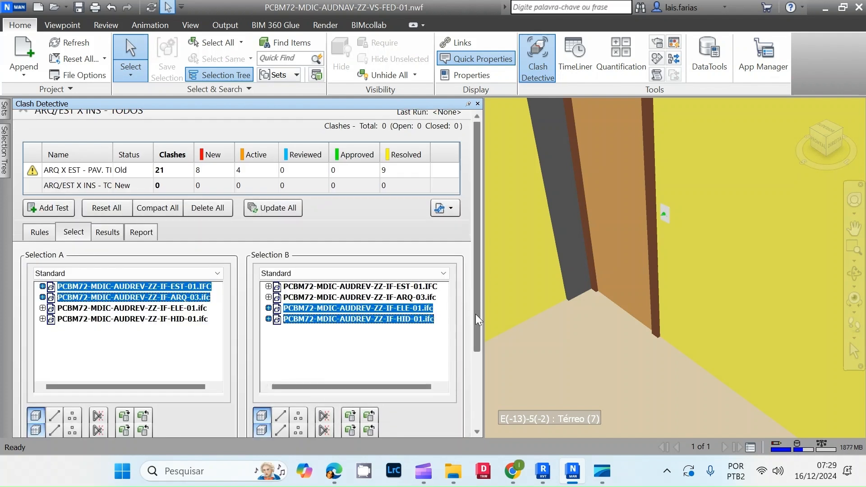
left_click_drag(475, 246, 479, 185)
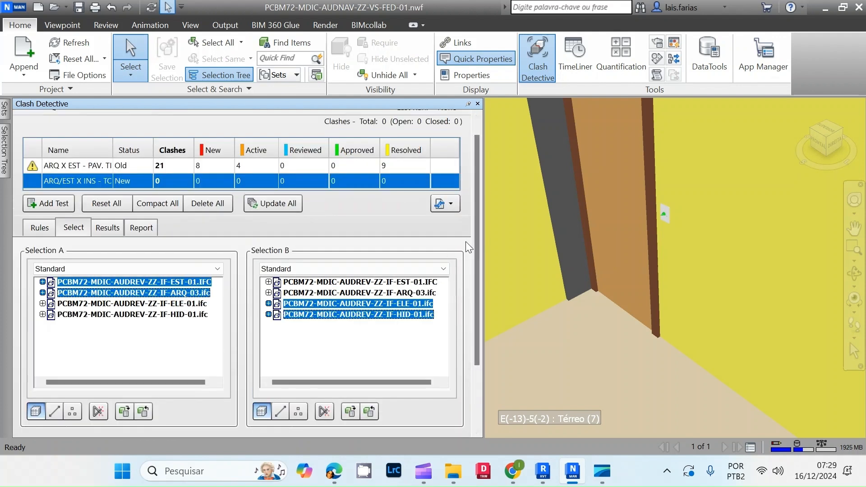
left_click_drag(477, 243, 475, 335)
left_click(325, 389)
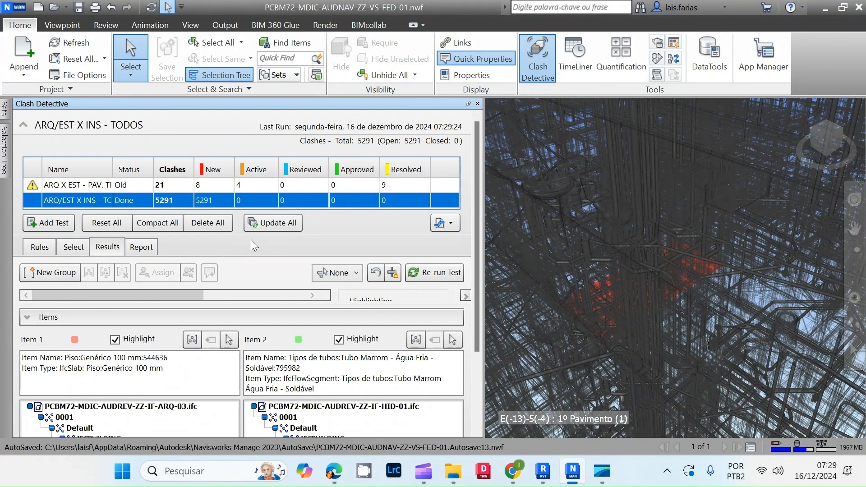
- Collapse the item details and the list of tests to enlarge the clash results list
mouse_move(602, 258)
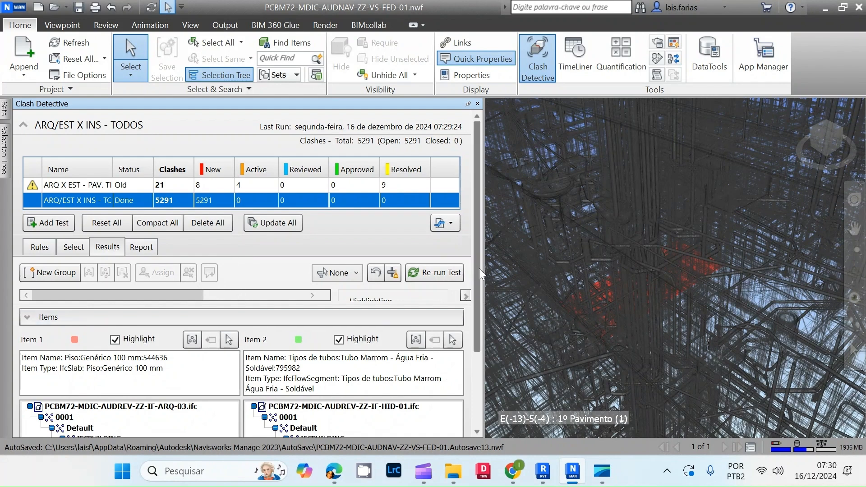
left_click(26, 314)
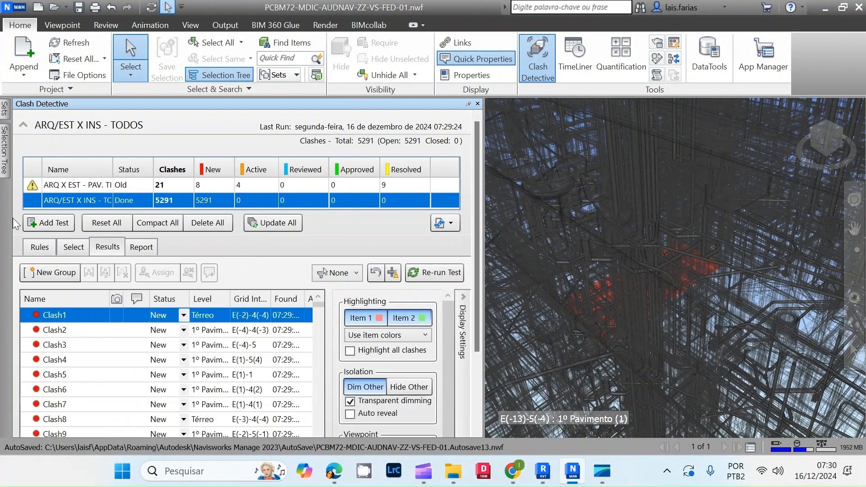
left_click(23, 124)
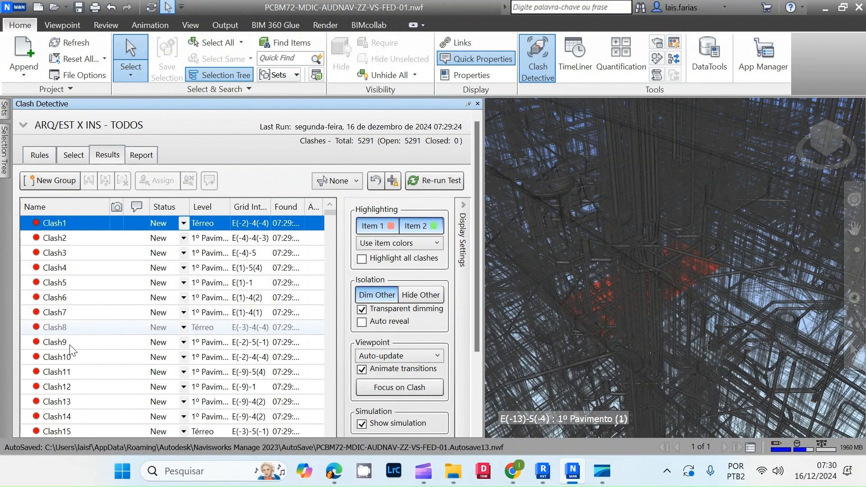
- Inspect Clash2 in the model and check the item details of both clashing elements
left_click(70, 243)
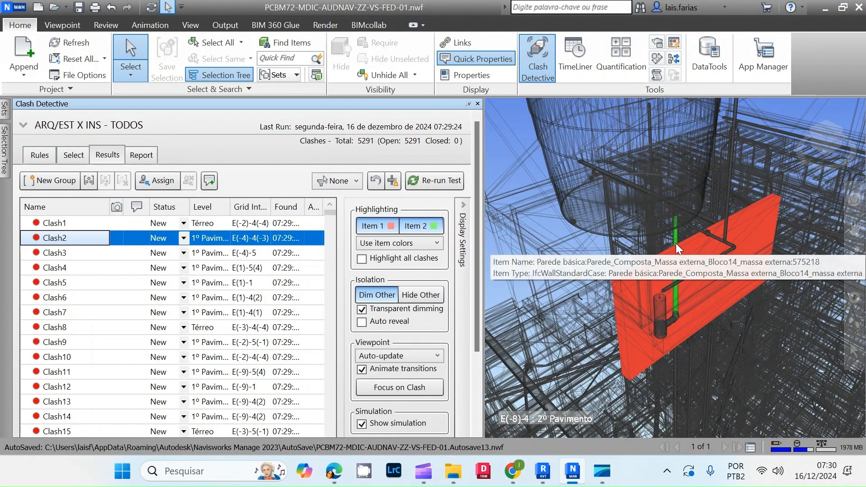
scroll(476, 231, "down", 3)
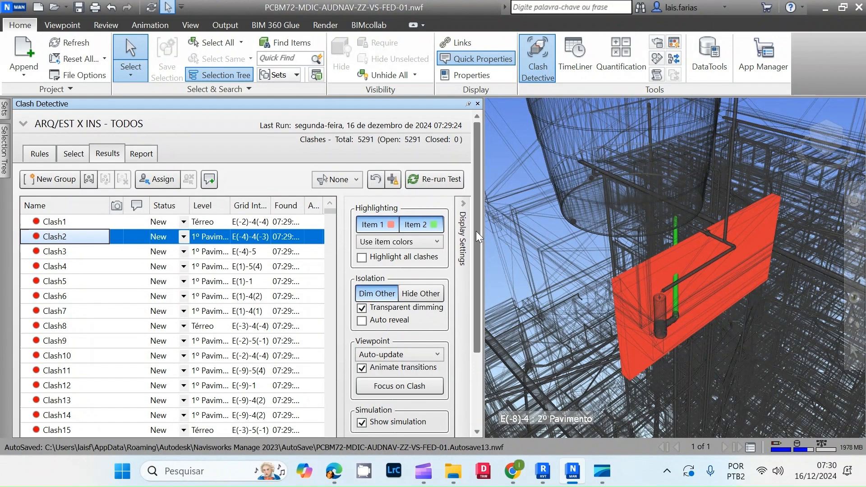
scroll(475, 278, "down", 2)
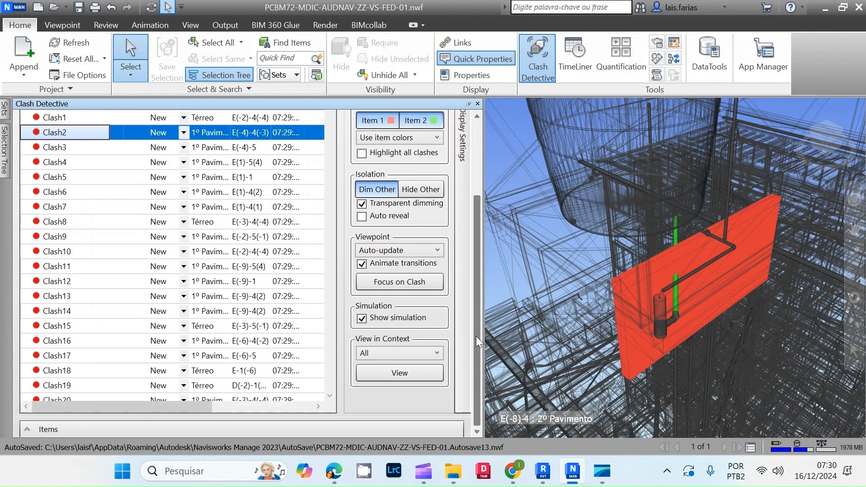
left_click(26, 429)
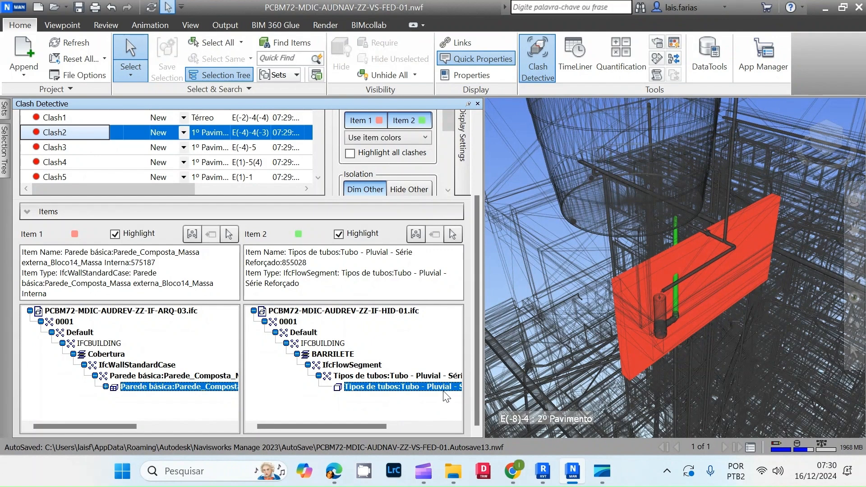
left_click_drag(474, 321, 480, 216)
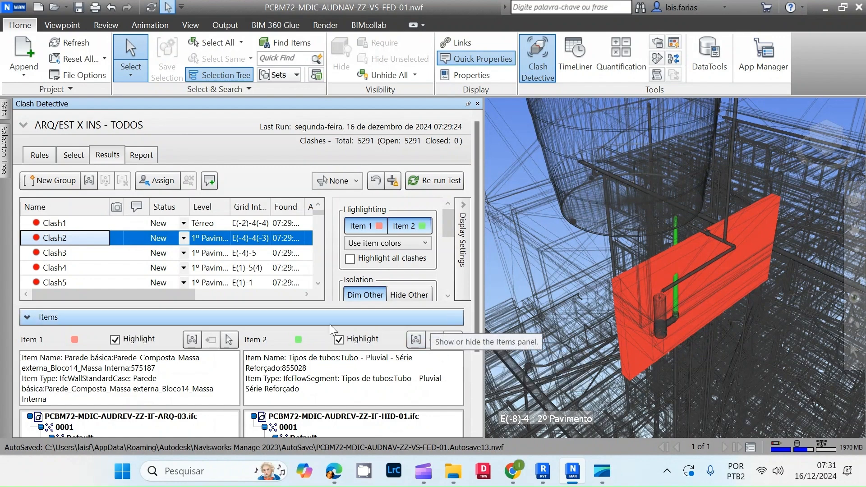
left_click(28, 315)
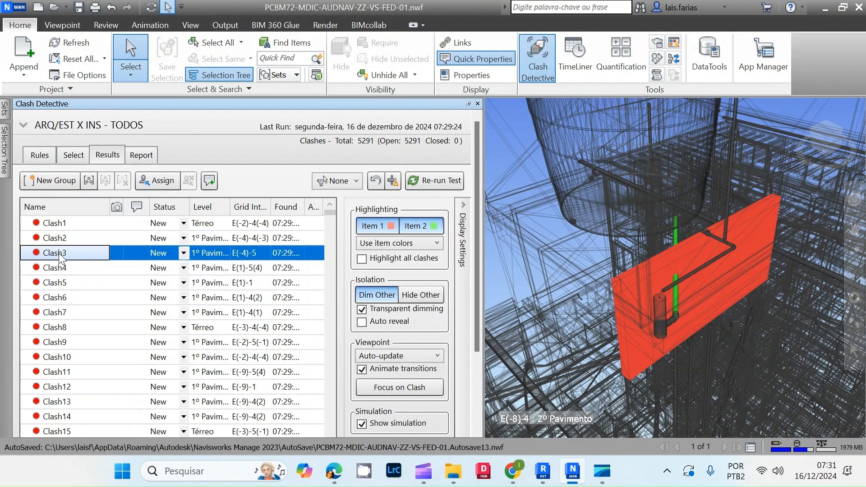
- View Clash3, Clash4 and Clash12 in the model and check which elements and files are involved in Clash12
left_click(60, 253)
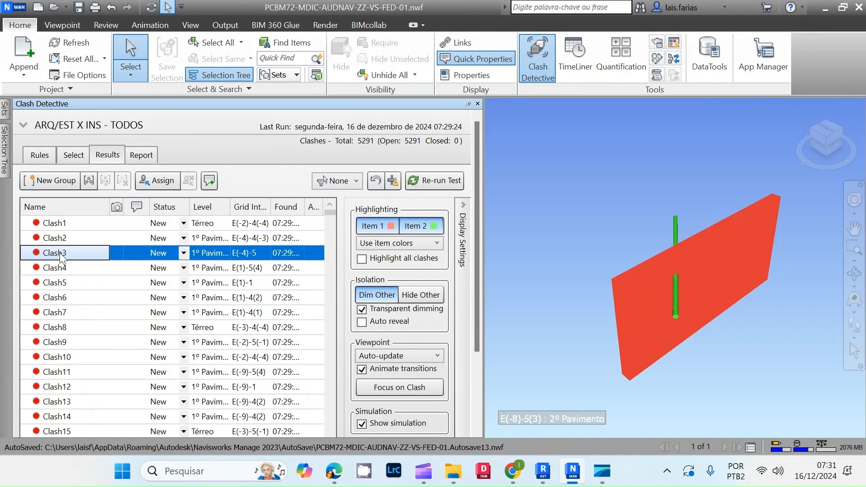
key("Down")
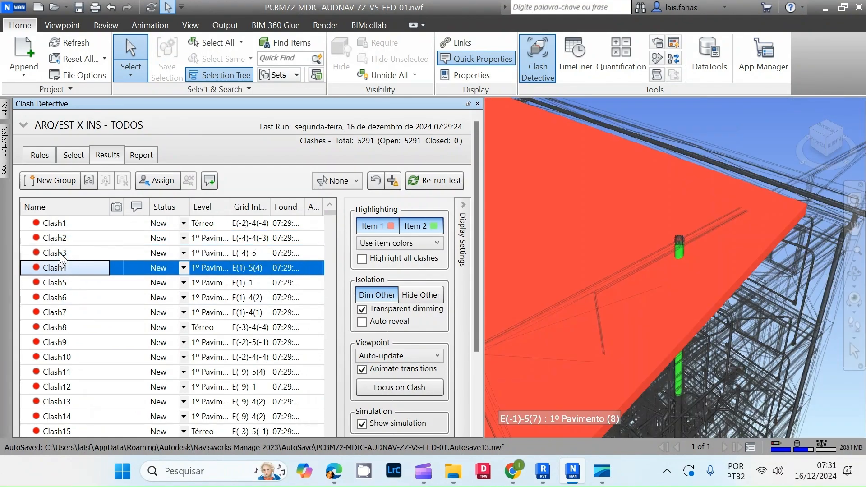
left_click(93, 388)
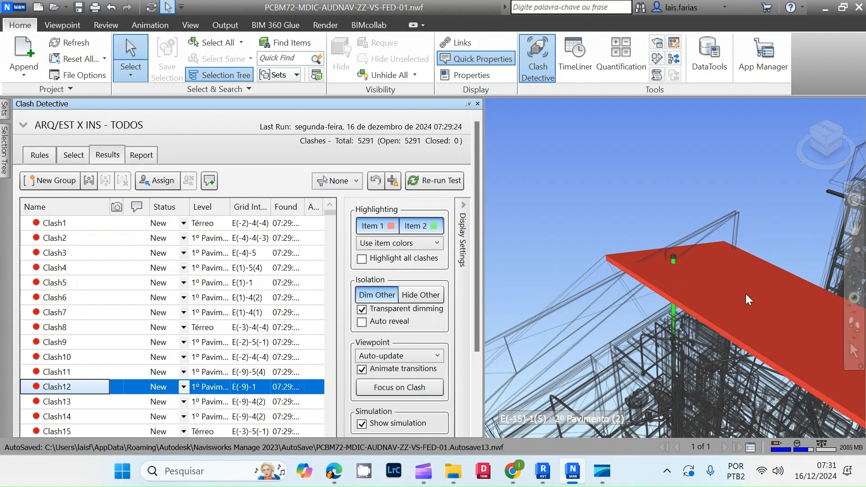
left_click_drag(479, 226, 479, 390)
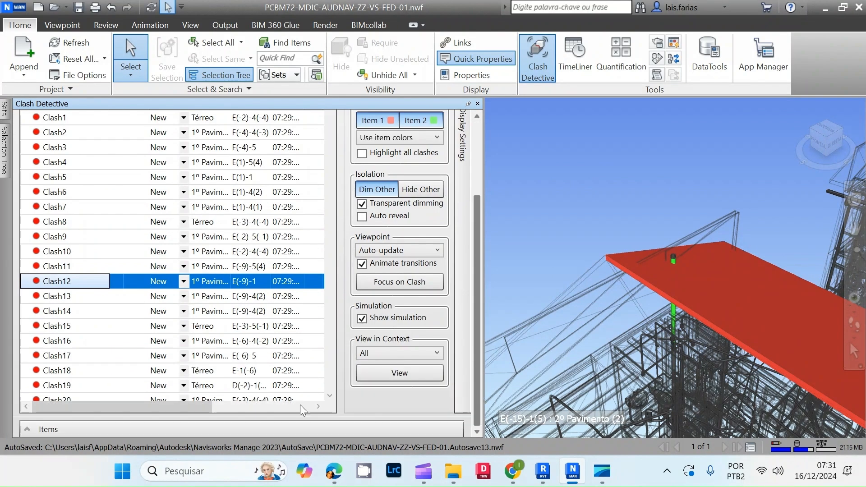
left_click(31, 429)
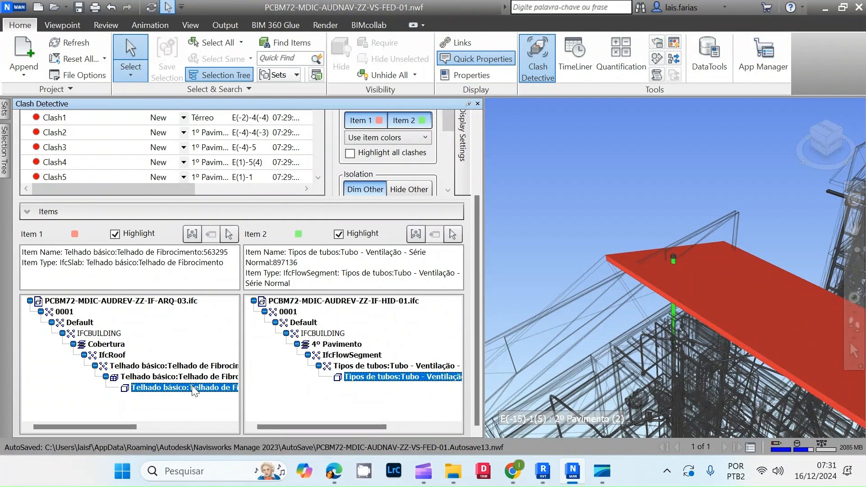
left_click(24, 214)
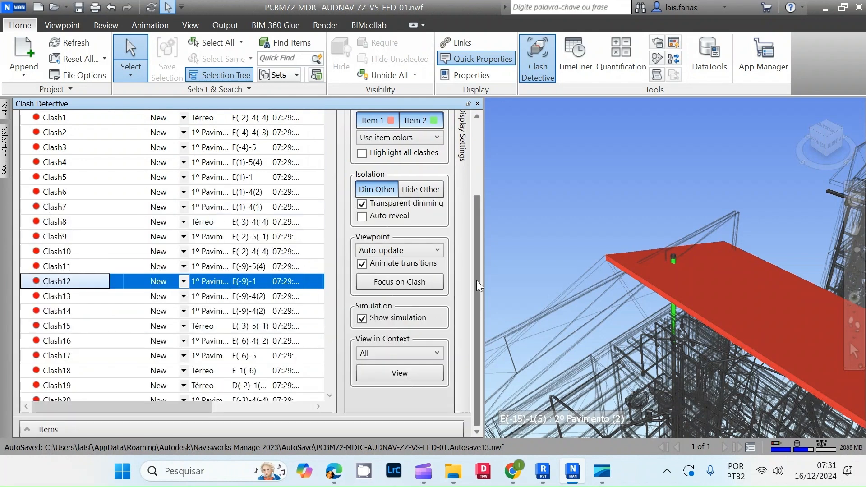
- View Clash38 and Clash79 in the model and check the item details of the two elements in Clash79
scroll(50, 343, "down", 7)
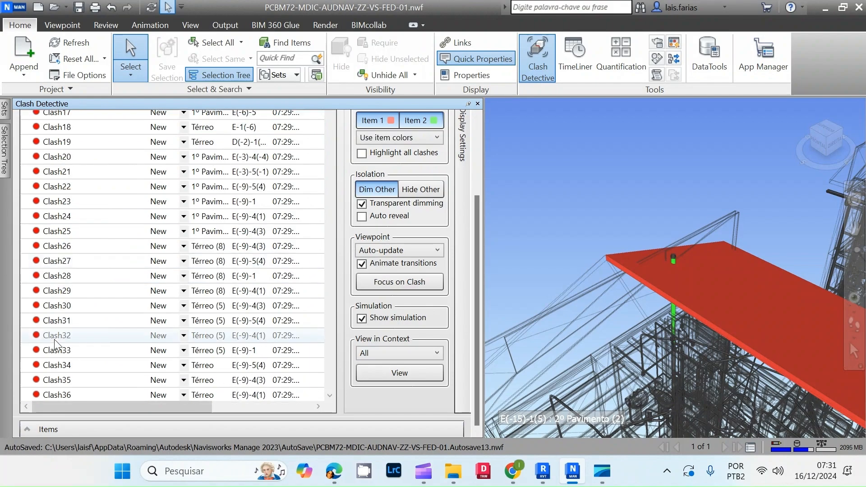
left_click(67, 344)
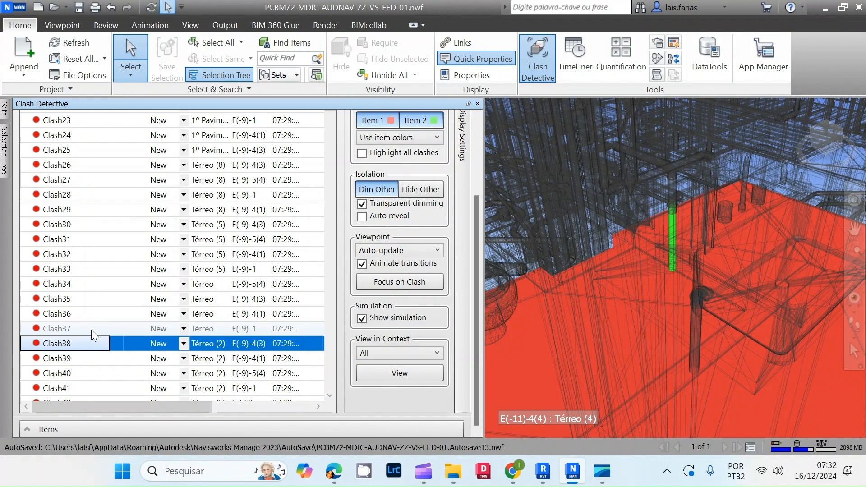
scroll(88, 352, "down", 14)
left_click(65, 304)
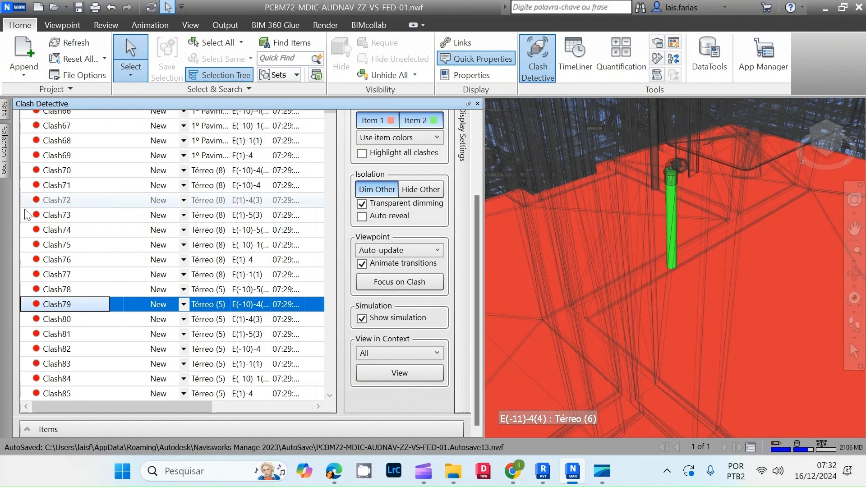
scroll(116, 306, "down", 2)
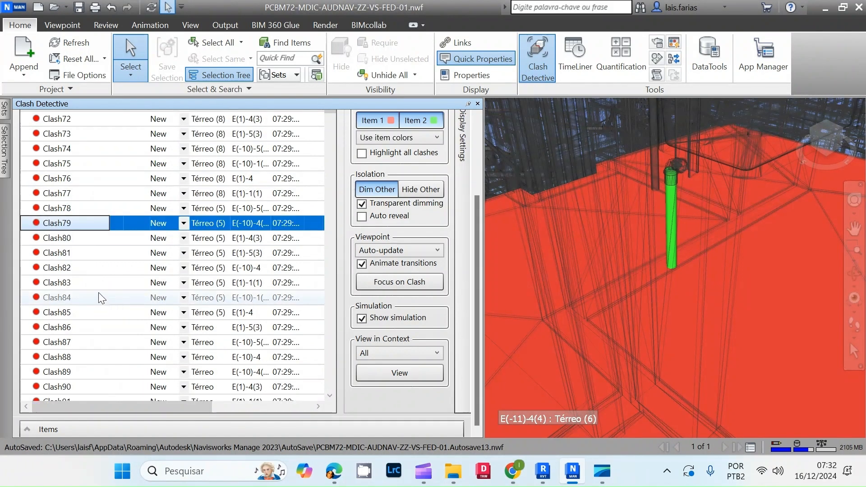
left_click(32, 430)
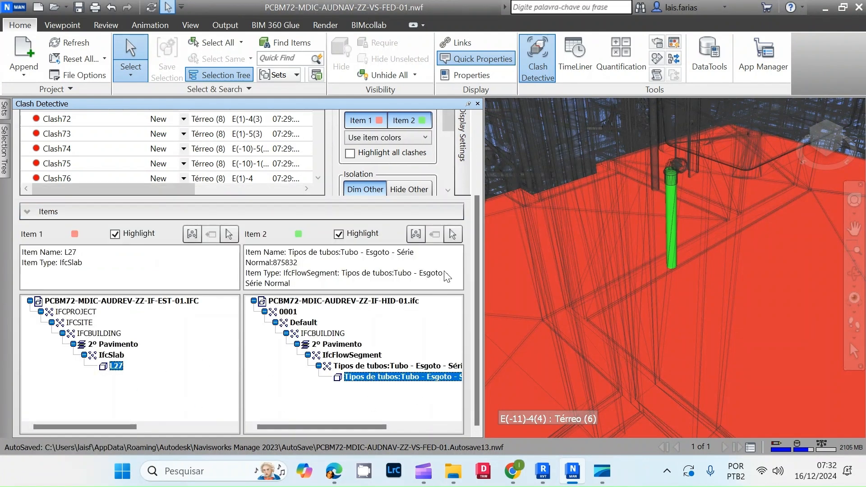
left_click(30, 207)
- Inspect Clash107 in the model and identify its two clashing elements from the item details
scroll(76, 316, "down", 7)
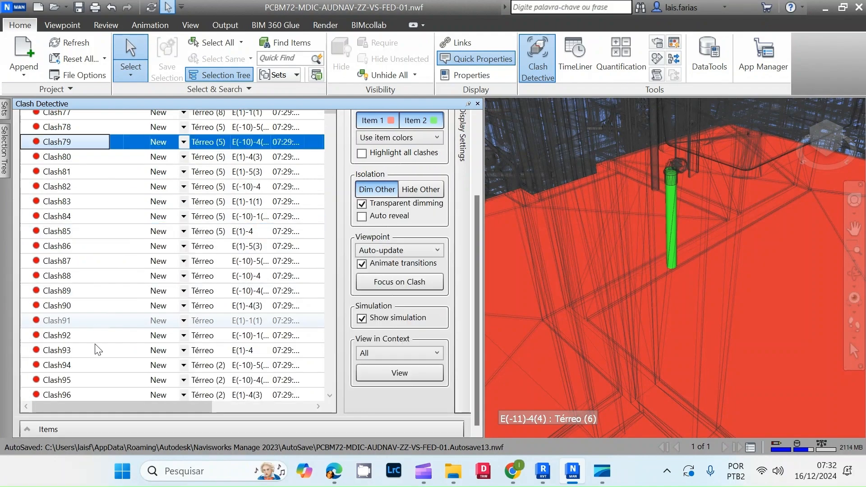
left_click(75, 315)
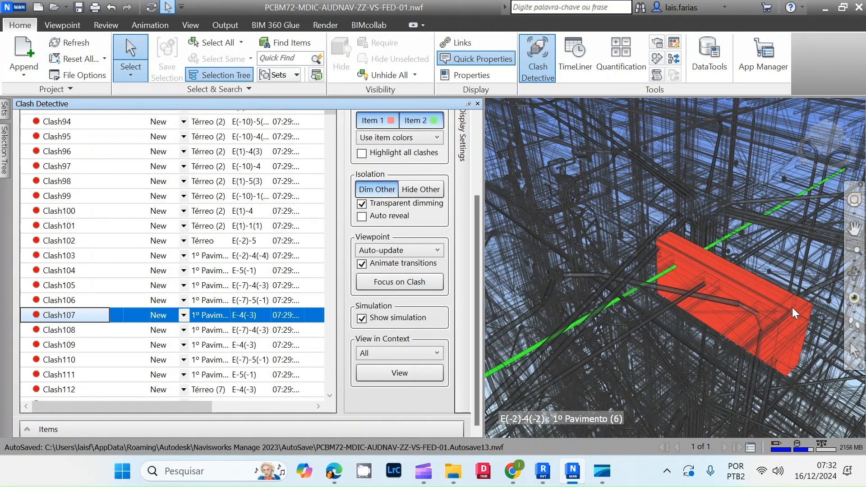
mouse_move(689, 256)
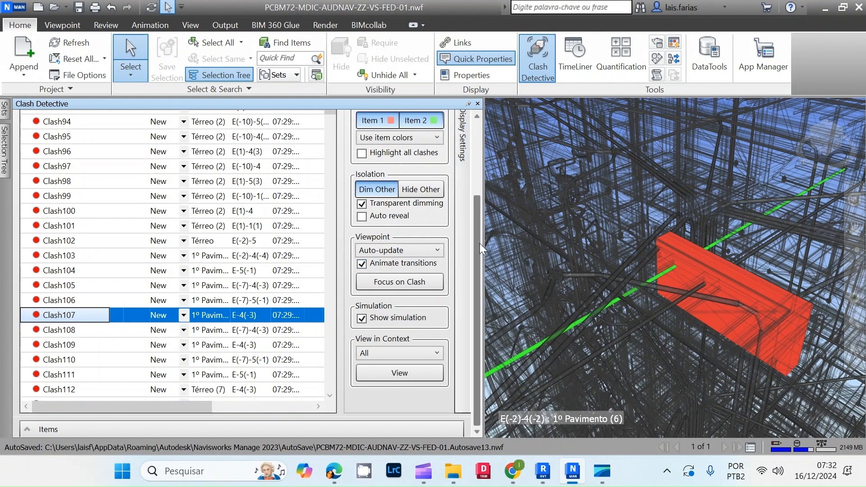
left_click(337, 426)
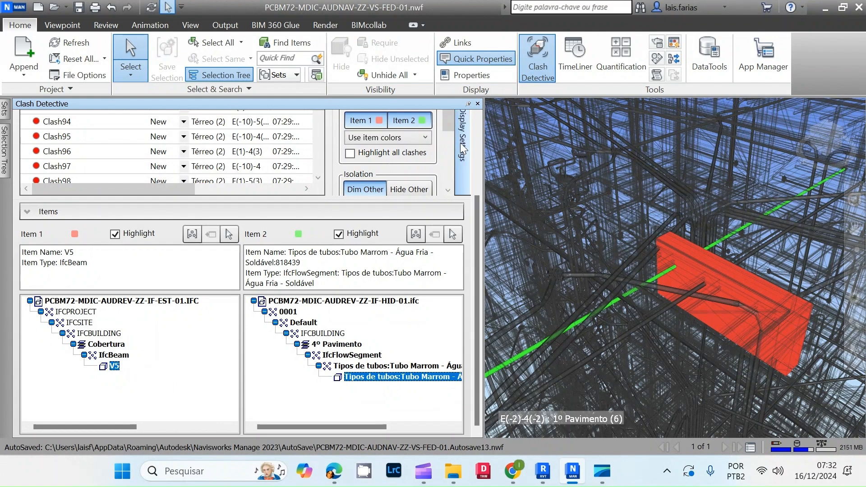
left_click(27, 211)
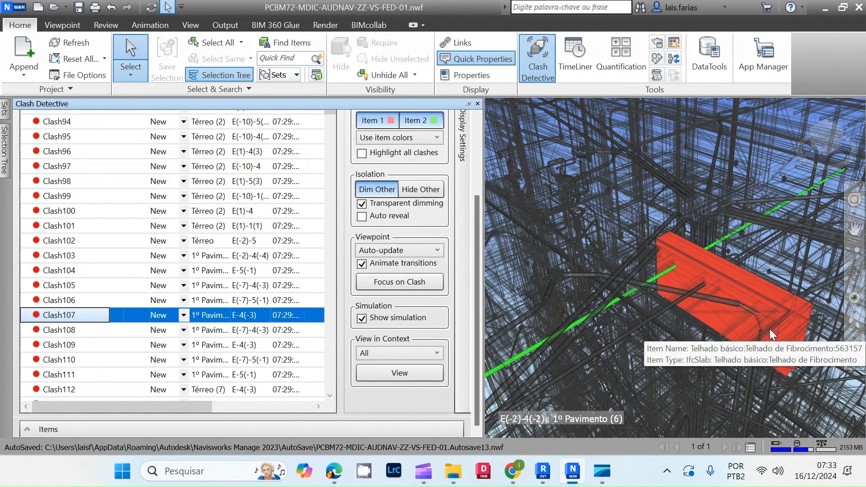
- Inspect Clash138 with its surroundings in the model and check the item details of its two elements
scroll(116, 338, "down", 11)
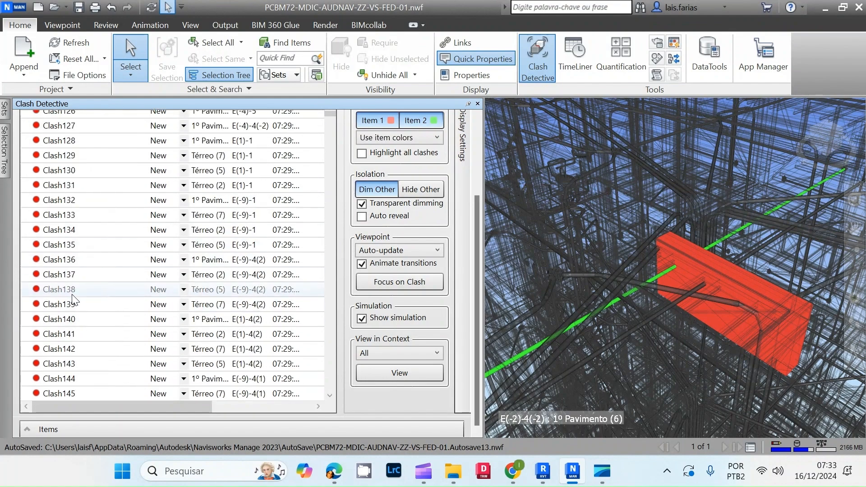
left_click(74, 290)
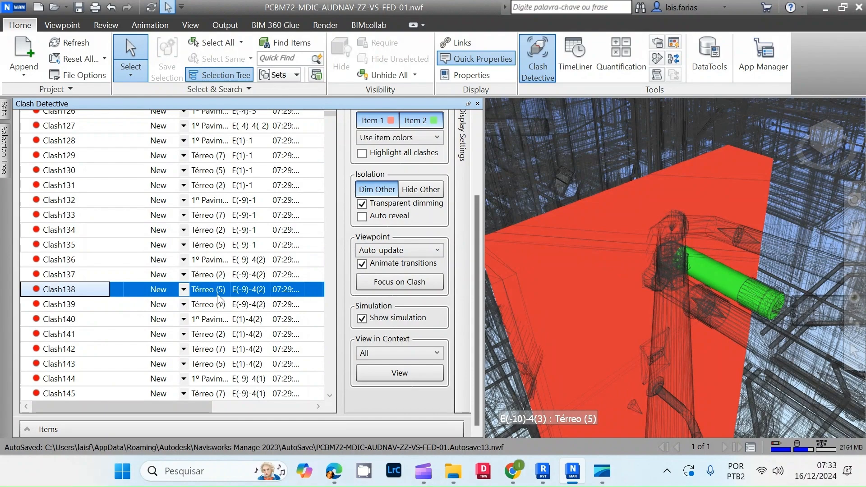
scroll(656, 209, "down", 5)
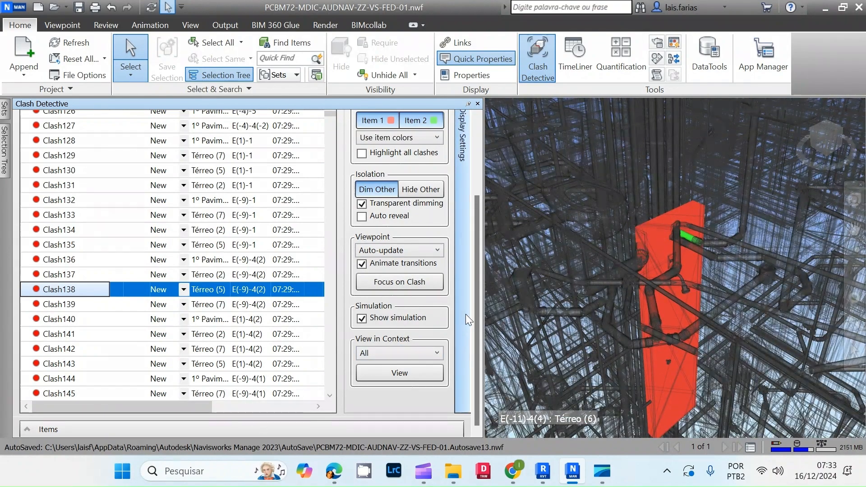
left_click(28, 429)
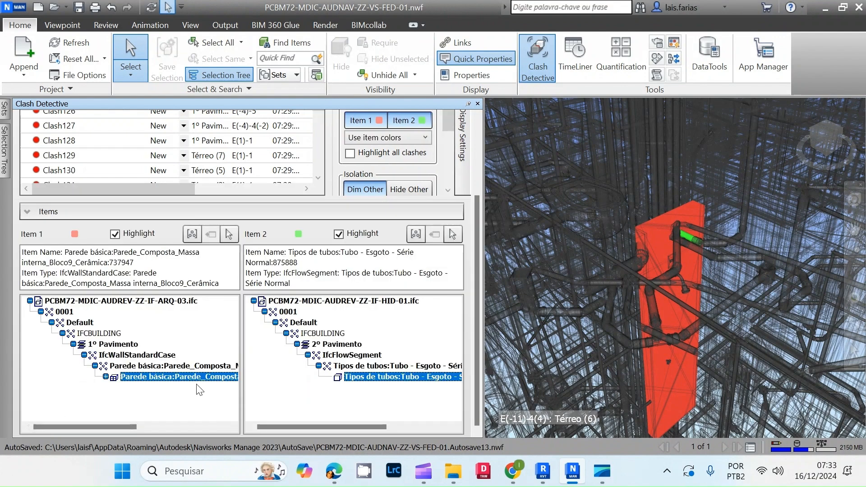
left_click(32, 210)
- View Clash220 in the model and look through the neighbouring clashes in the results list
scroll(128, 318, "down", 20)
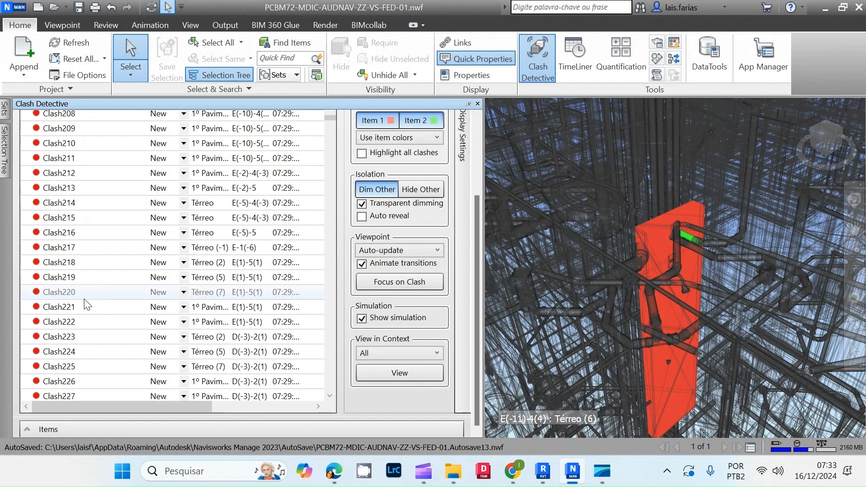
left_click(84, 294)
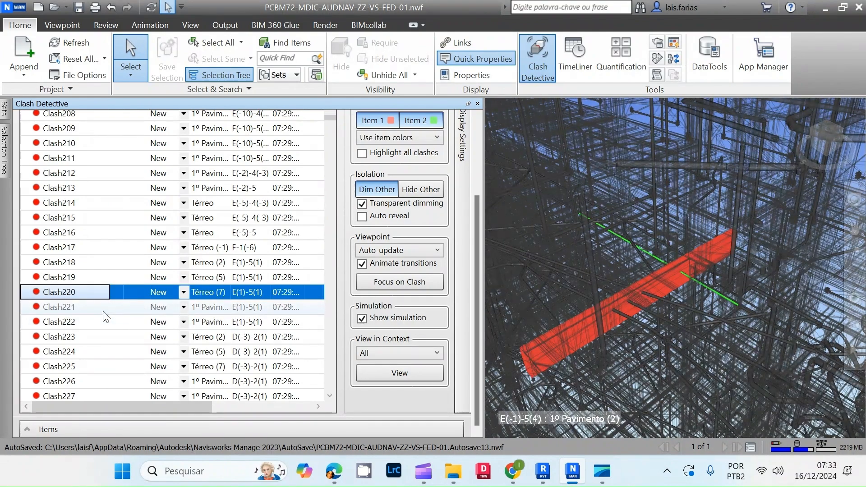
scroll(81, 298, "down", 4)
scroll(95, 300, "up", 2)
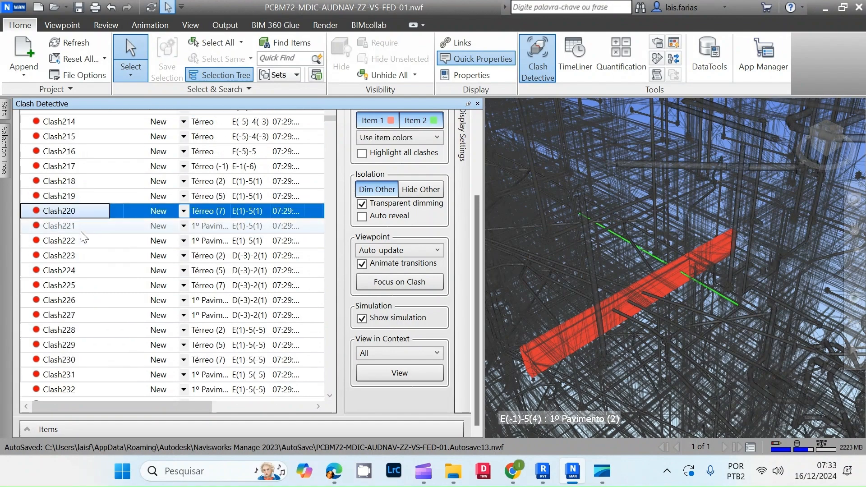
- View Clash221 and Clash222 in the model and identify the slab element highlighted in Clash222
left_click(149, 226)
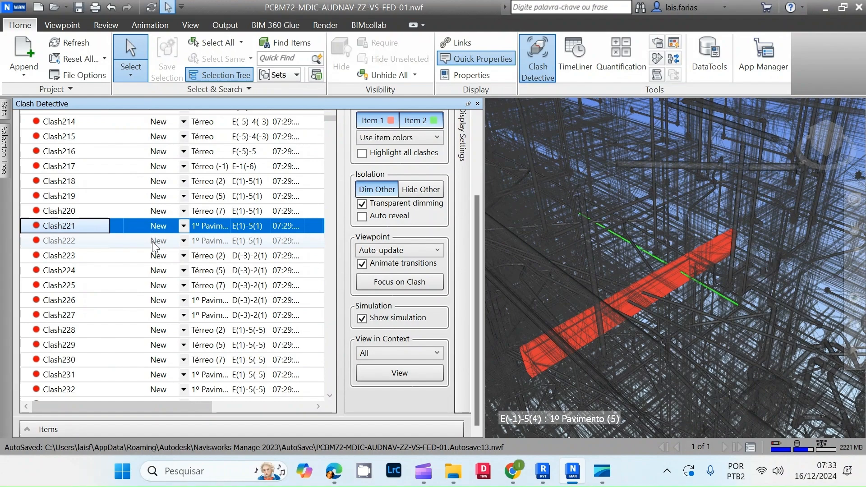
left_click(154, 244)
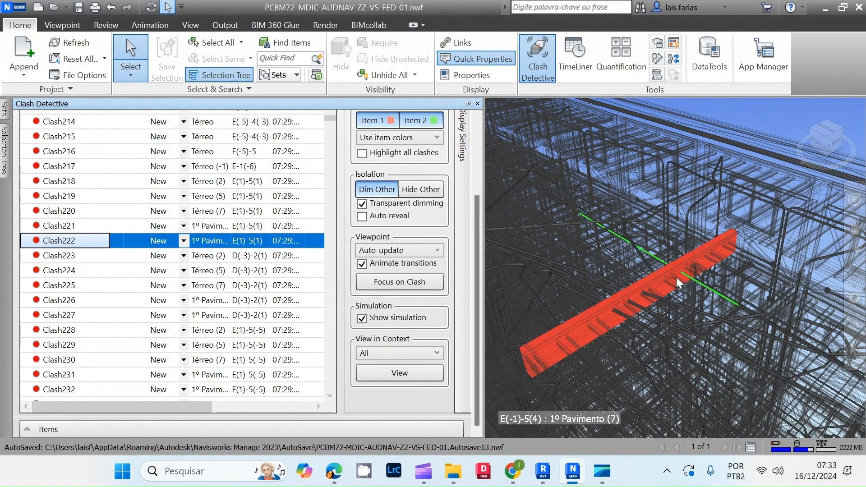
mouse_move(646, 294)
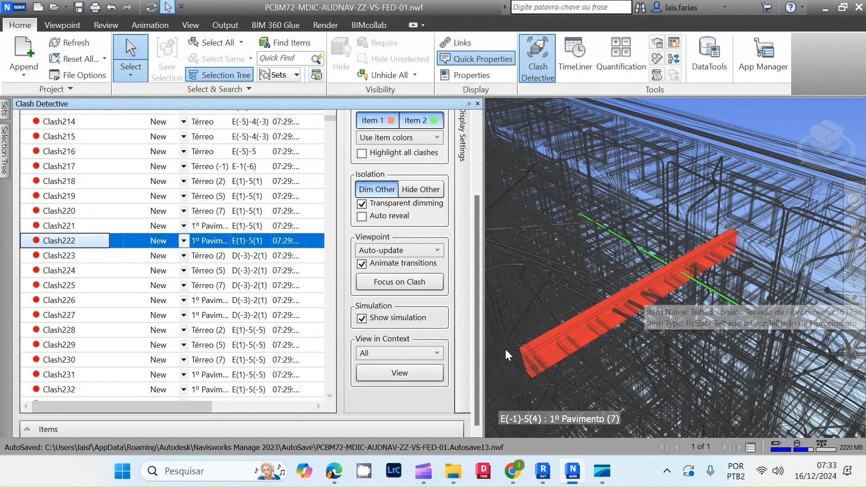
- Inspect Clash223 with all other elements hidden, and again with them dimmed, viewing the crossing from several angles
key("Down")
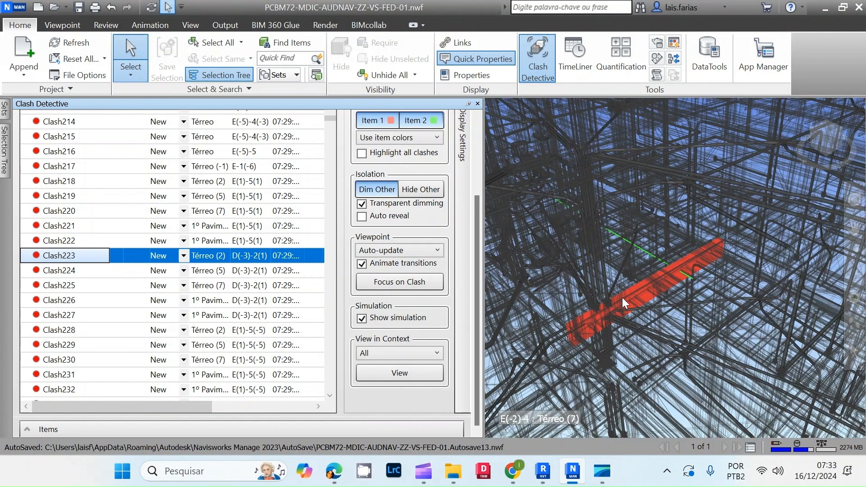
left_click(417, 189)
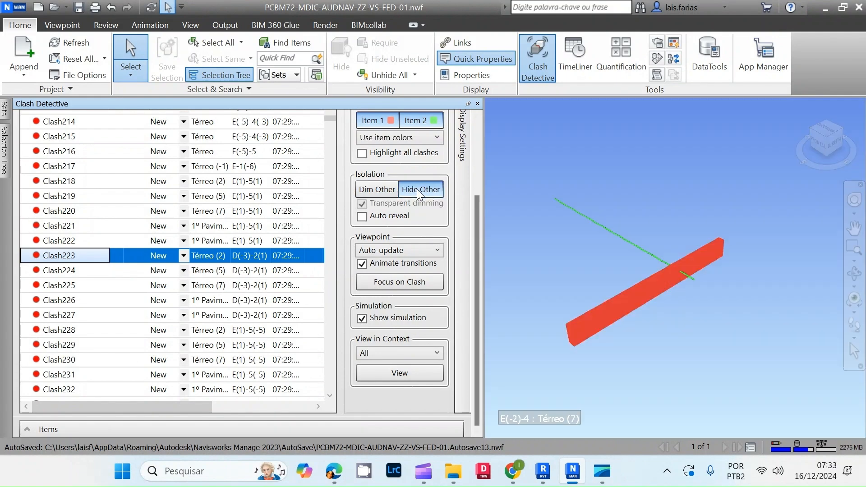
scroll(695, 276, "up", 3)
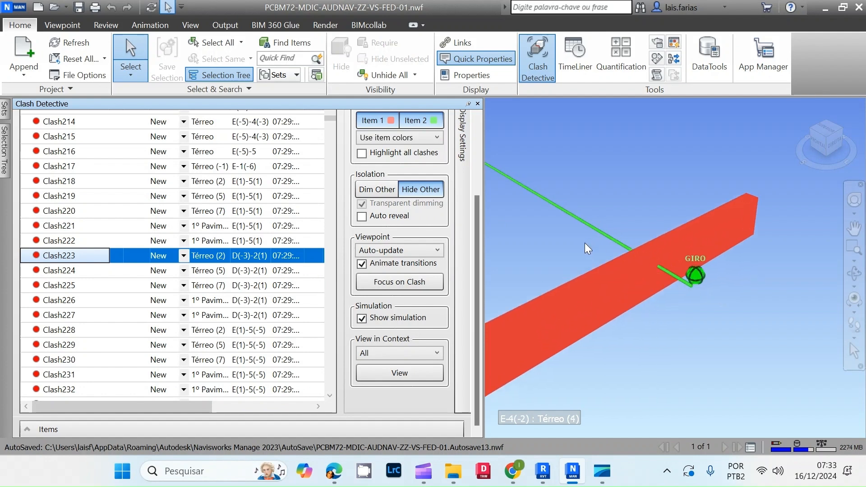
left_click(375, 191)
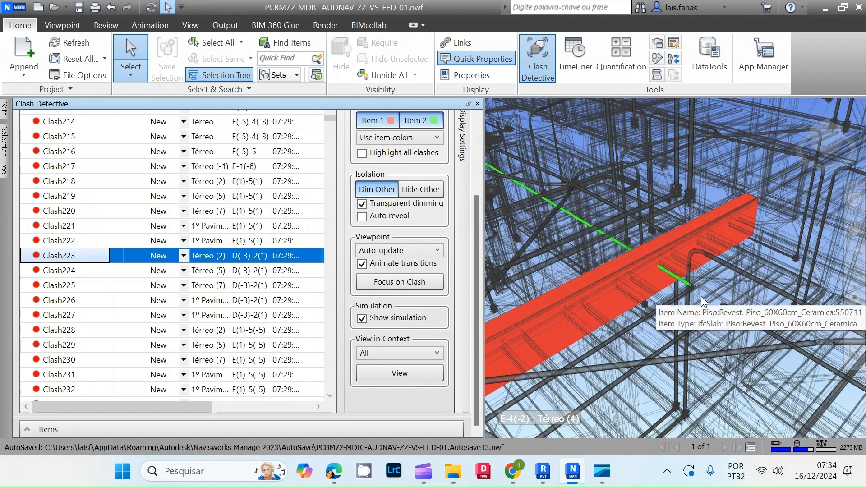
mouse_move(701, 296)
middle_mouse_down()
mouse_move(735, 307)
mouse_move(631, 294)
mouse_move(668, 305)
mouse_move(711, 338)
mouse_move(680, 306)
mouse_move(702, 361)
mouse_move(744, 309)
mouse_move(570, 286)
mouse_move(613, 289)
mouse_move(710, 261)
middle_mouse_up()
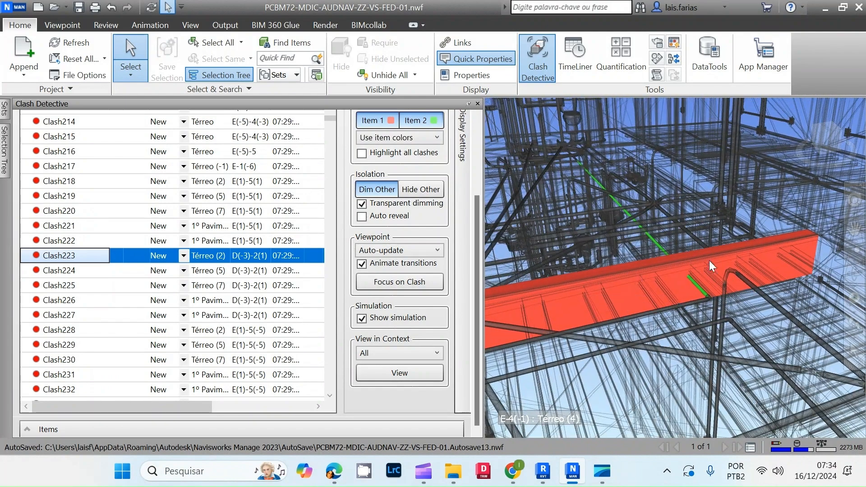
middle_click_drag(662, 279, 636, 299)
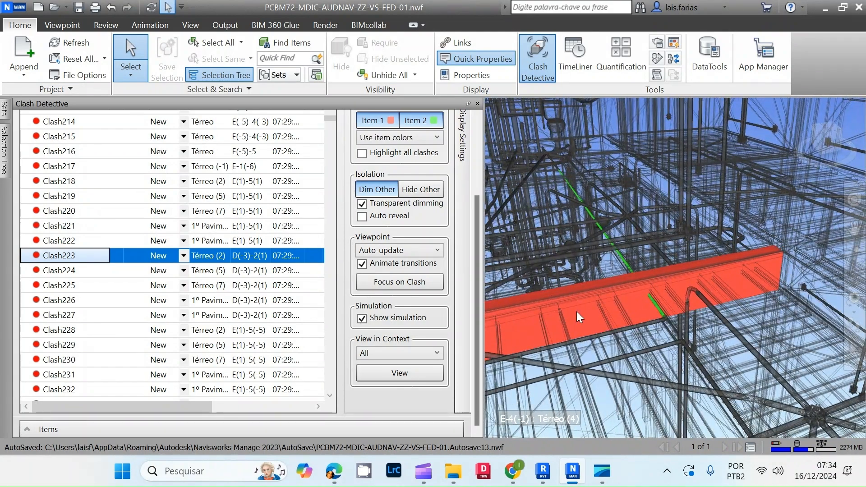
- View Clash227 and Clash248 in the model from the clash results list
left_click(52, 317)
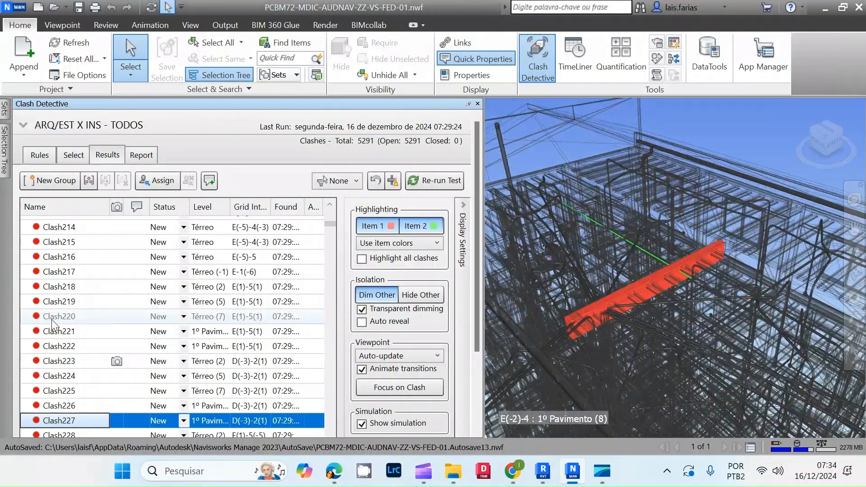
scroll(53, 323, "down", 9)
left_click(70, 327)
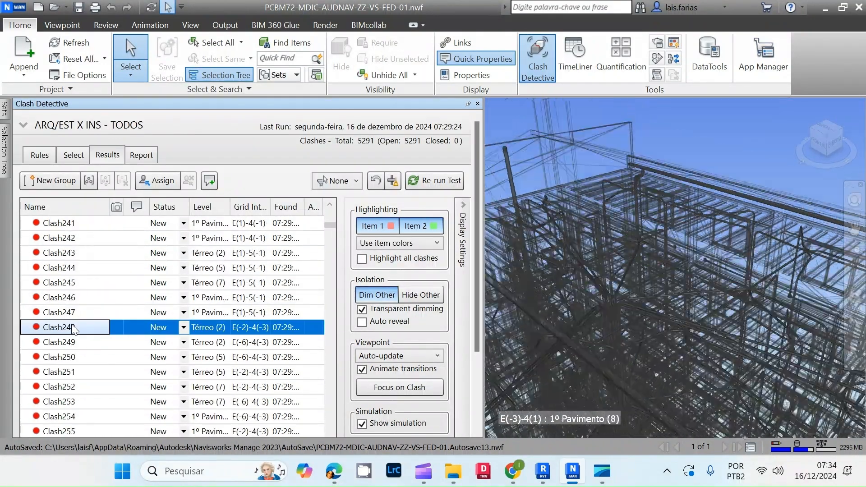
scroll(71, 324, "down", 7)
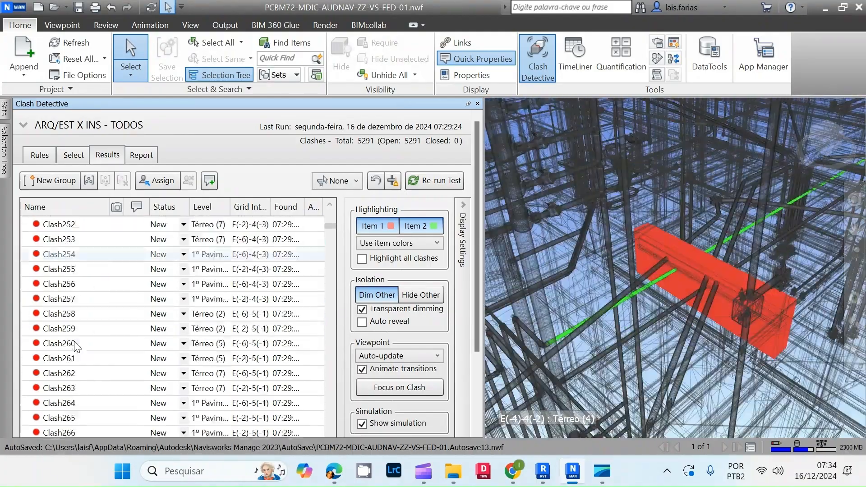
- View Clash271 in the model, identify its highlighted element, and view Clash339 further down the results
left_click(69, 345)
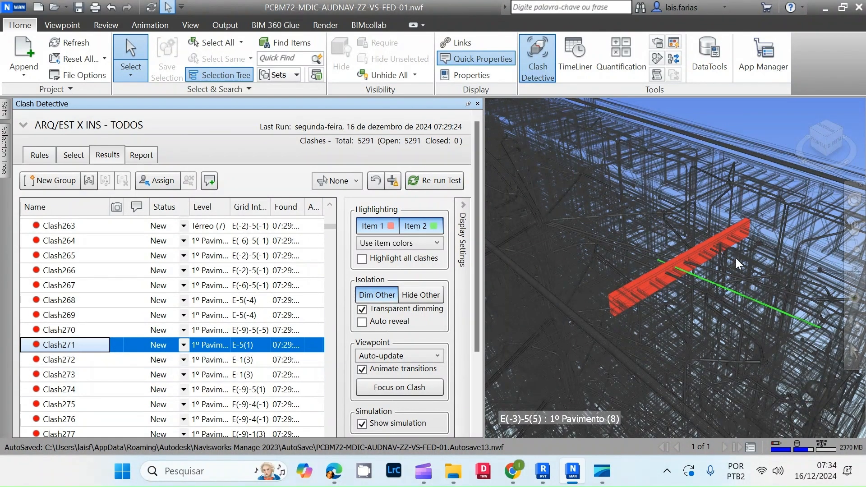
mouse_move(627, 301)
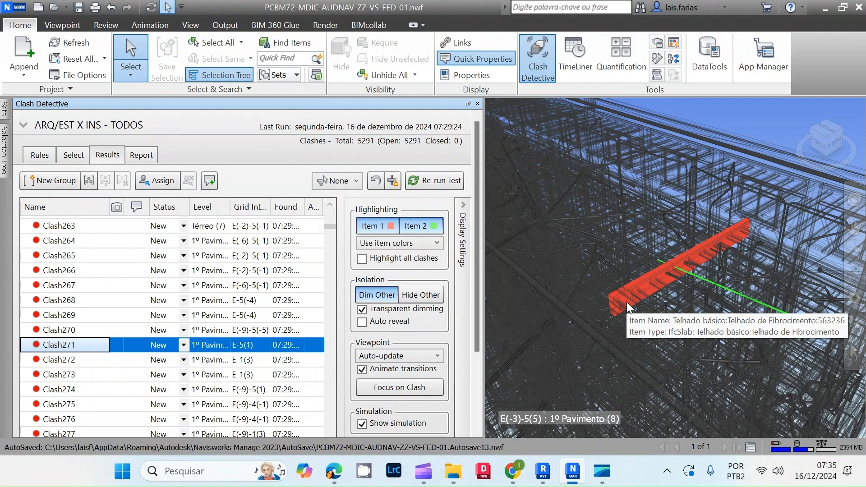
scroll(136, 325, "down", 20)
left_click(90, 383)
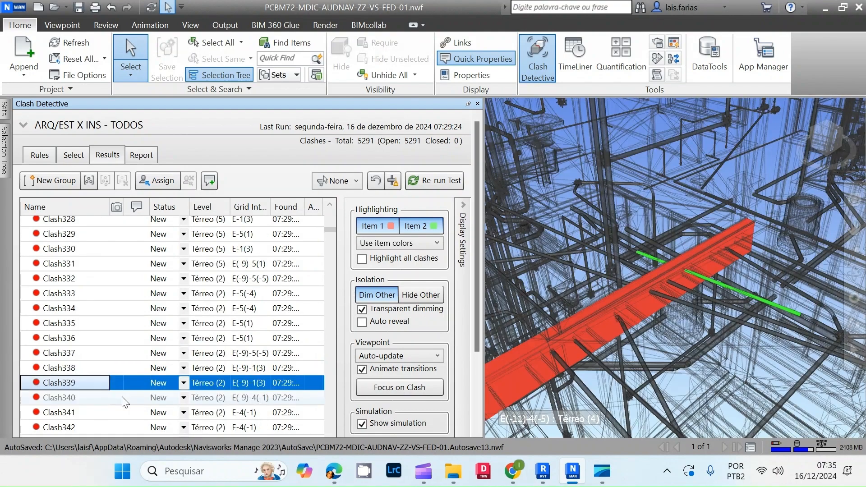